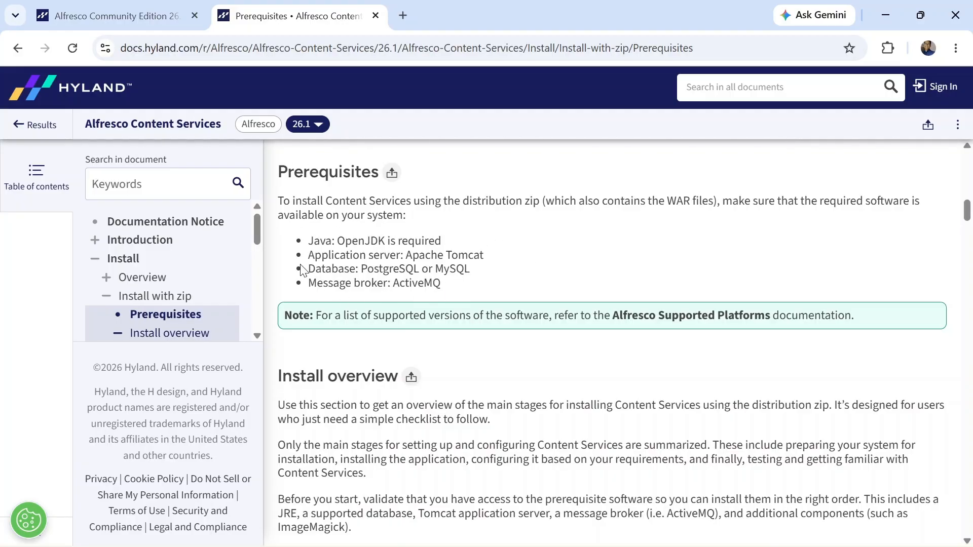
Step: Highlight the Java OpenJDK, Apache Tomcat and PostgreSQL requirements in the prerequisites list
drag(311, 242, 449, 243)
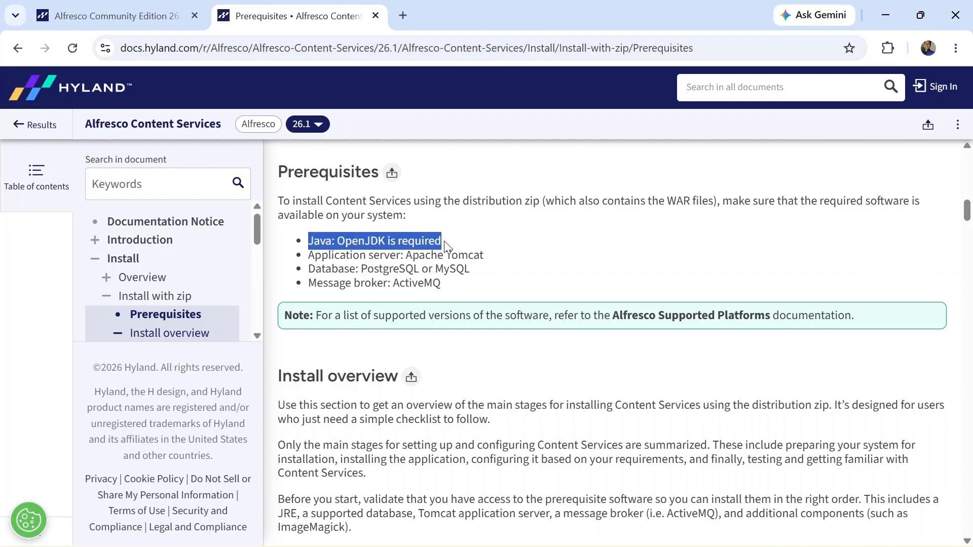
click(375, 229)
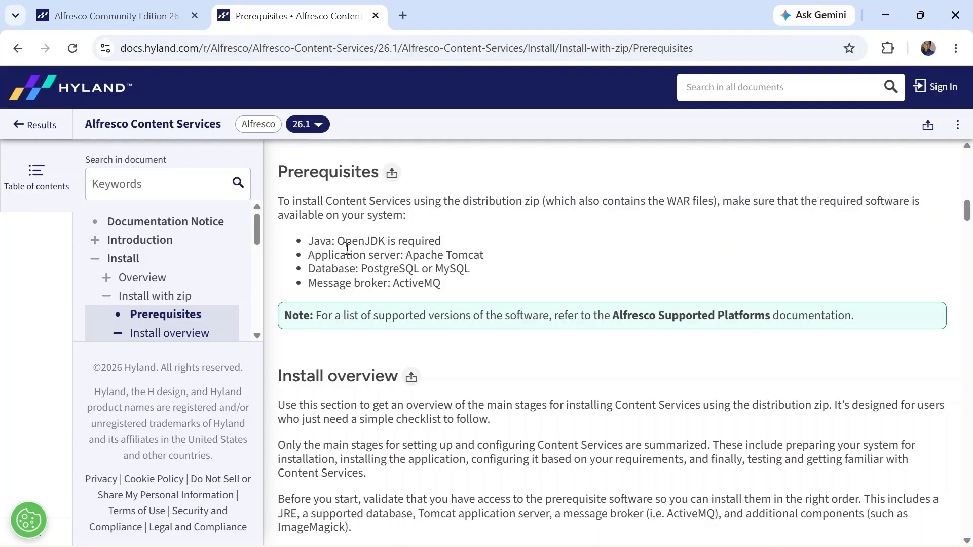
drag(309, 255, 486, 258)
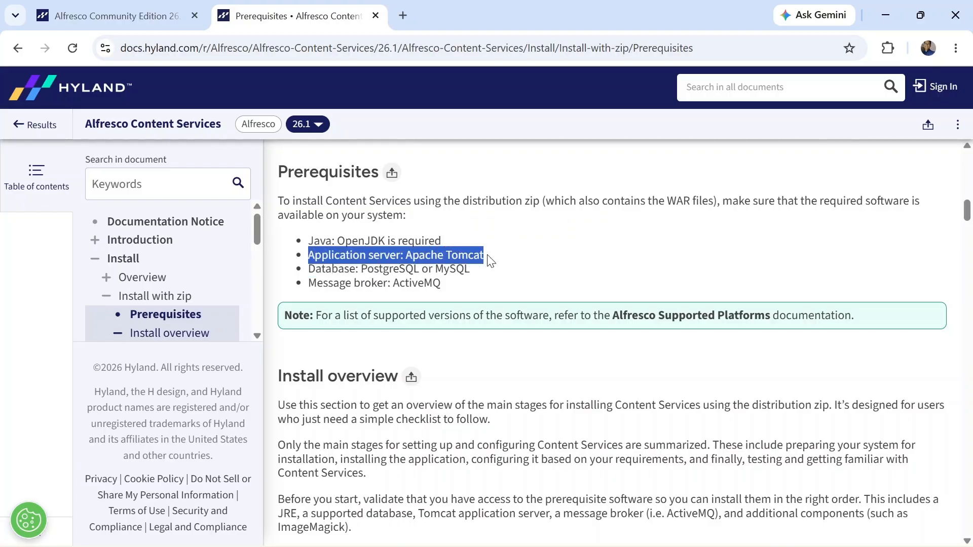
drag(309, 269, 420, 266)
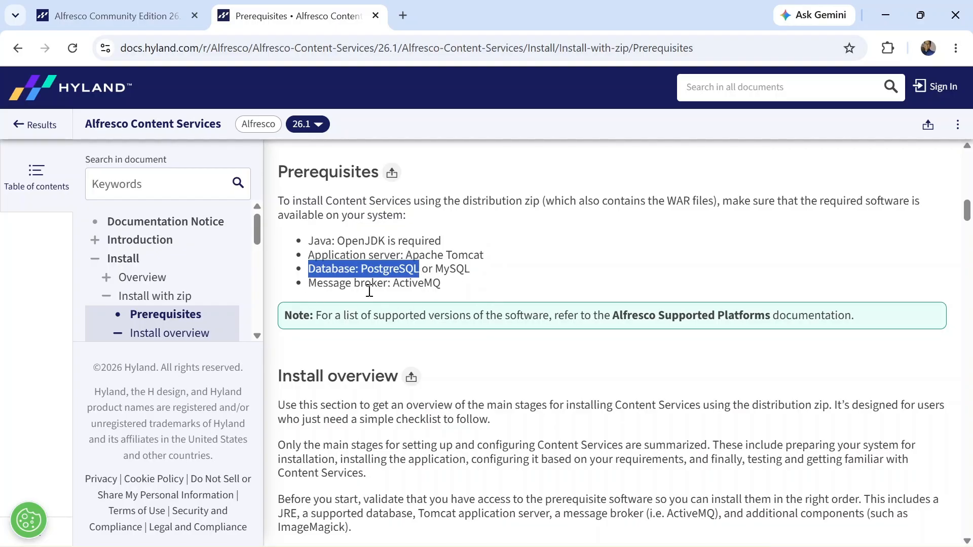
click(499, 280)
Step: In the Notepad++ install guide, review the JDK link on line 3 and the Tomcat link on line 6
key(alt+Tab)
key(alt+Tab)
key(alt+Tab)
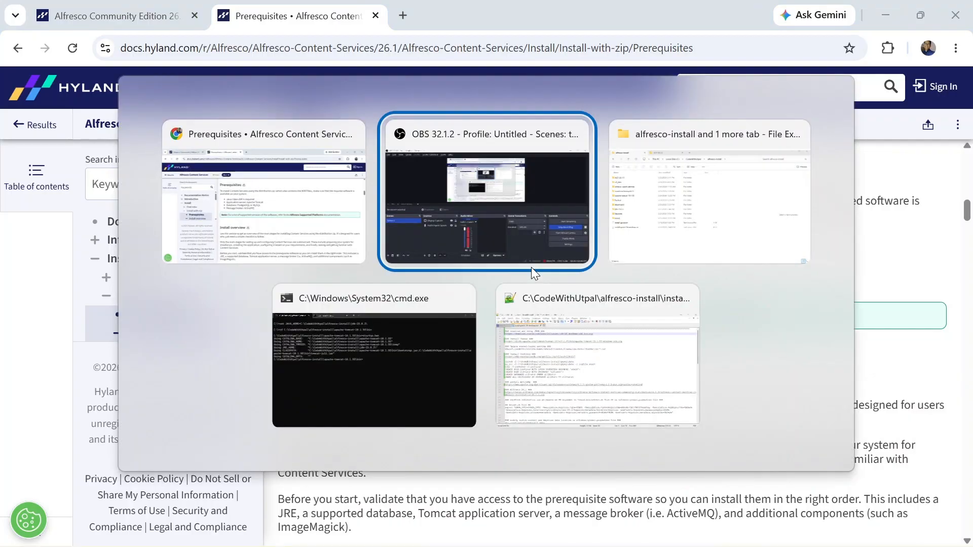
key(alt+Tab)
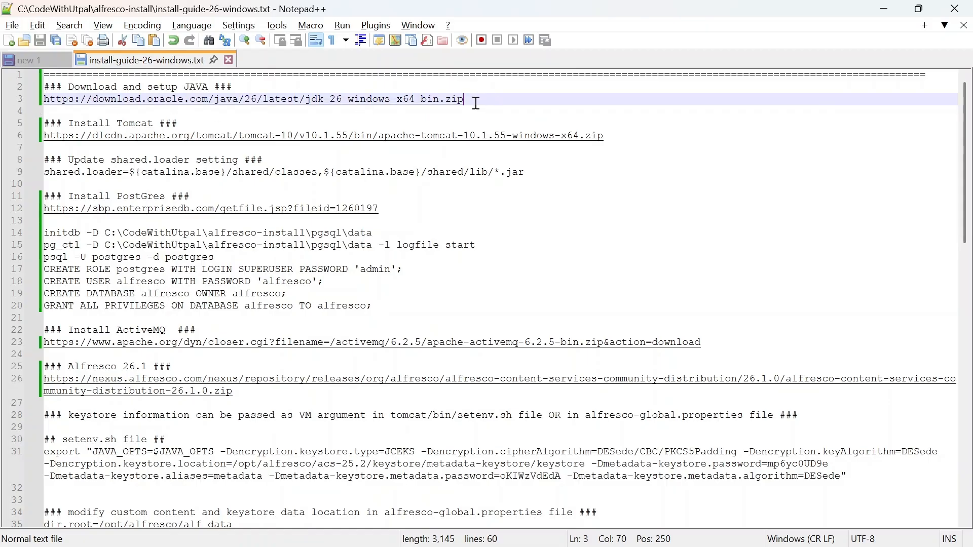
drag(476, 103, 43, 99)
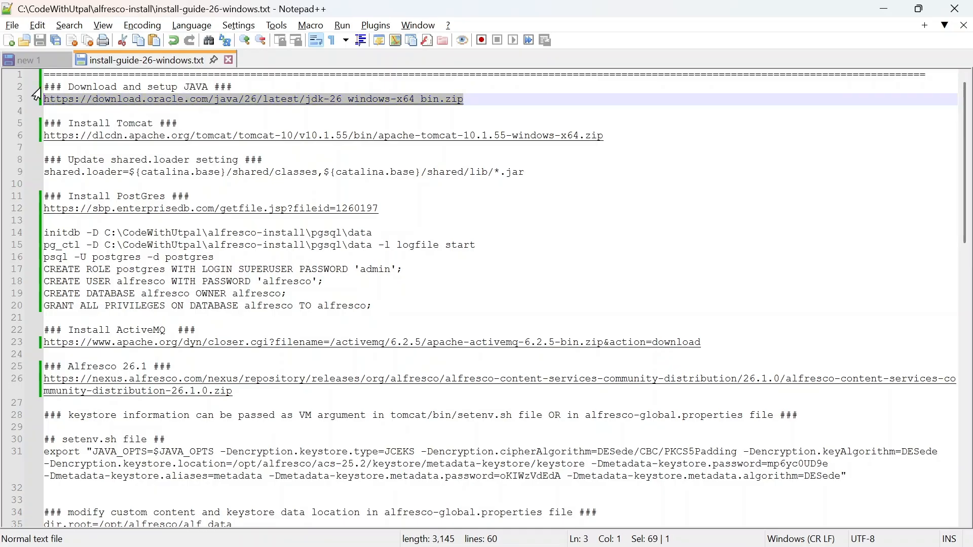
click(627, 140)
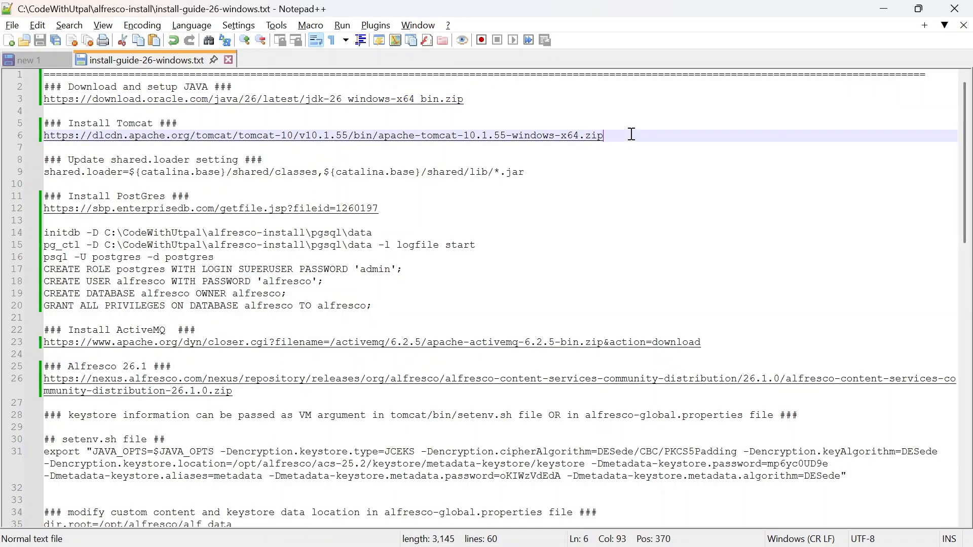
click(516, 102)
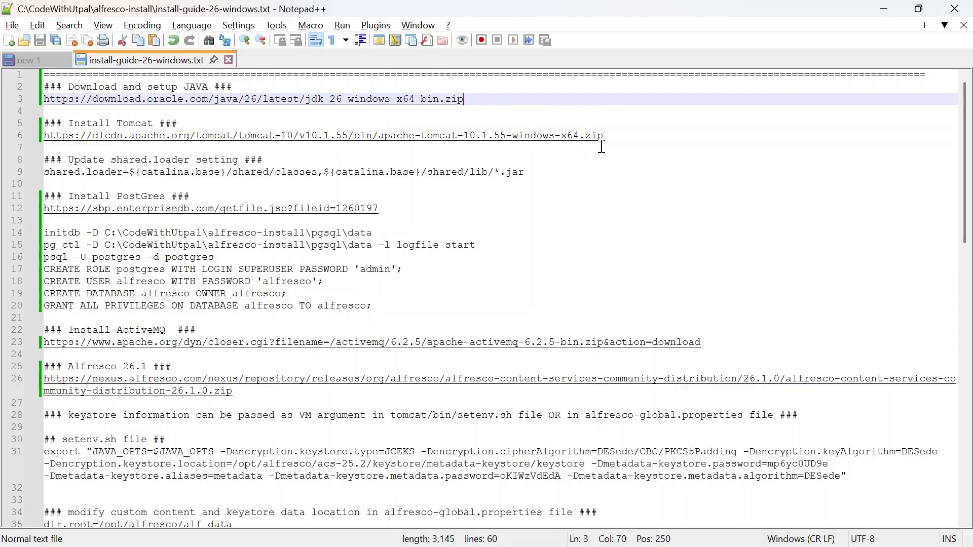
click(627, 138)
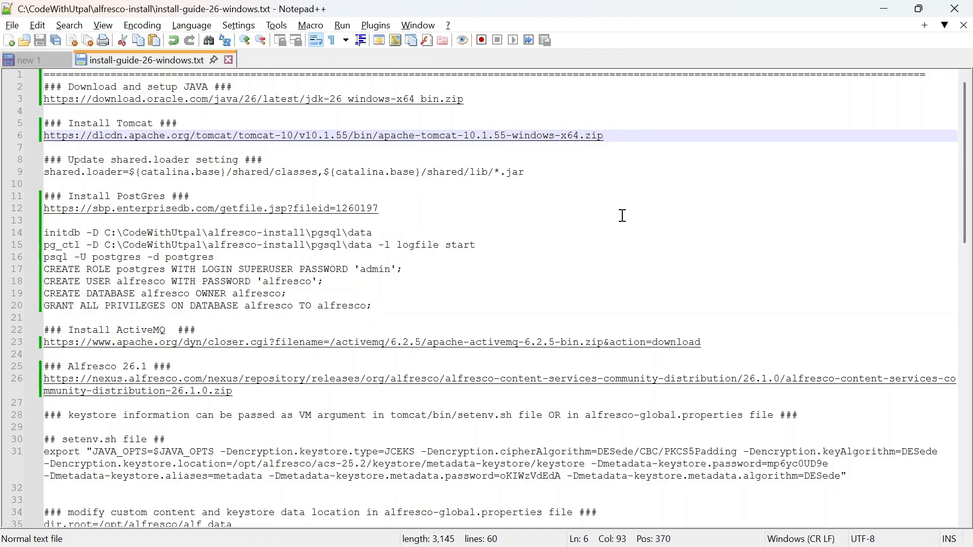
key(alt+Tab)
key(alt+Tab)
key(alt+Tab)
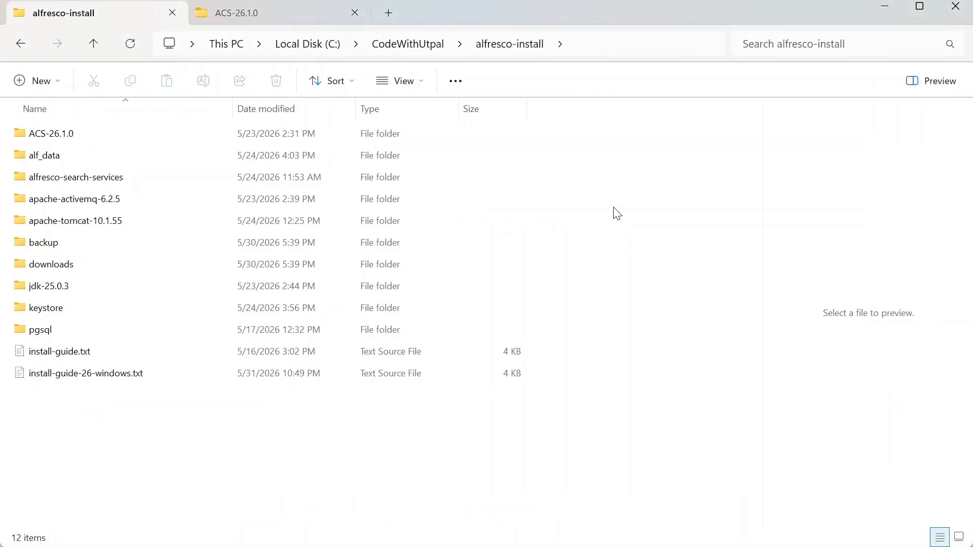
double_click(61, 270)
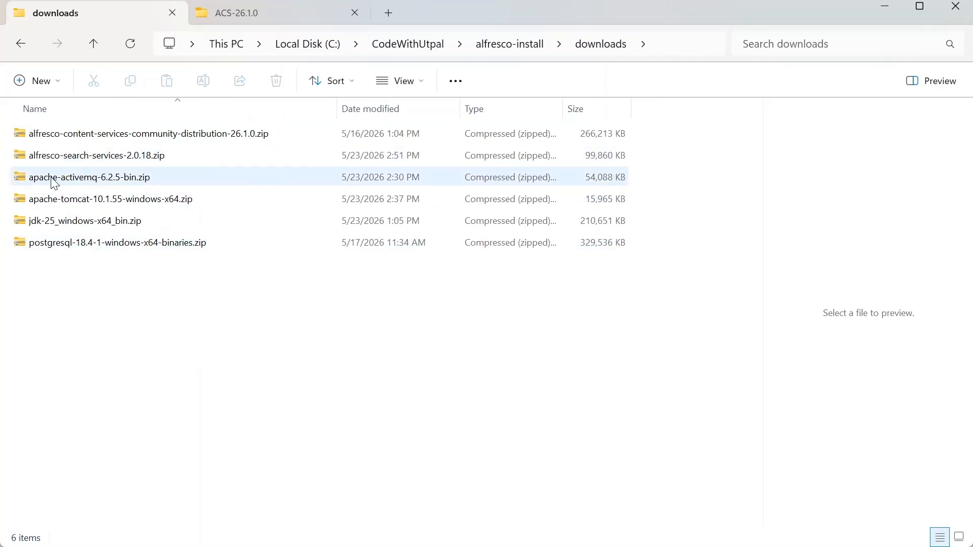
click(85, 226)
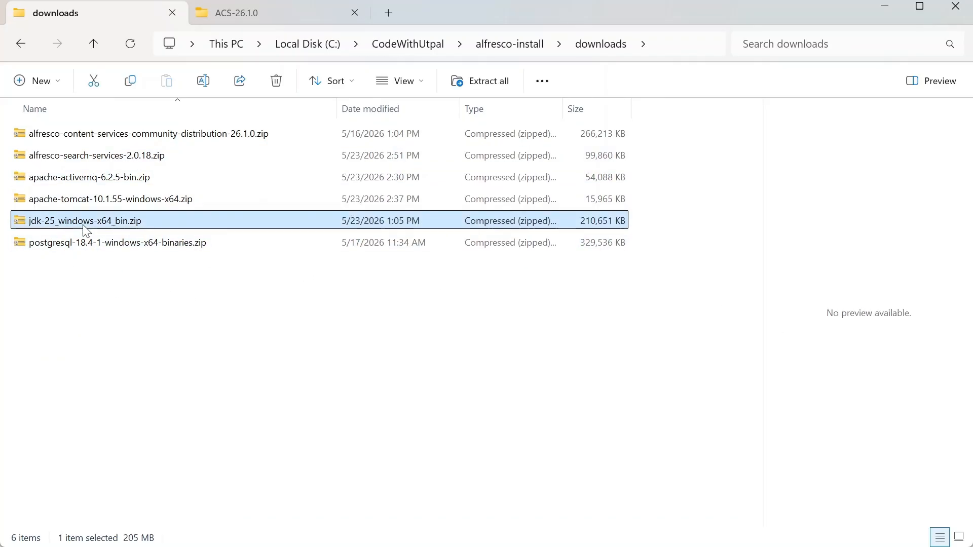
click(94, 183)
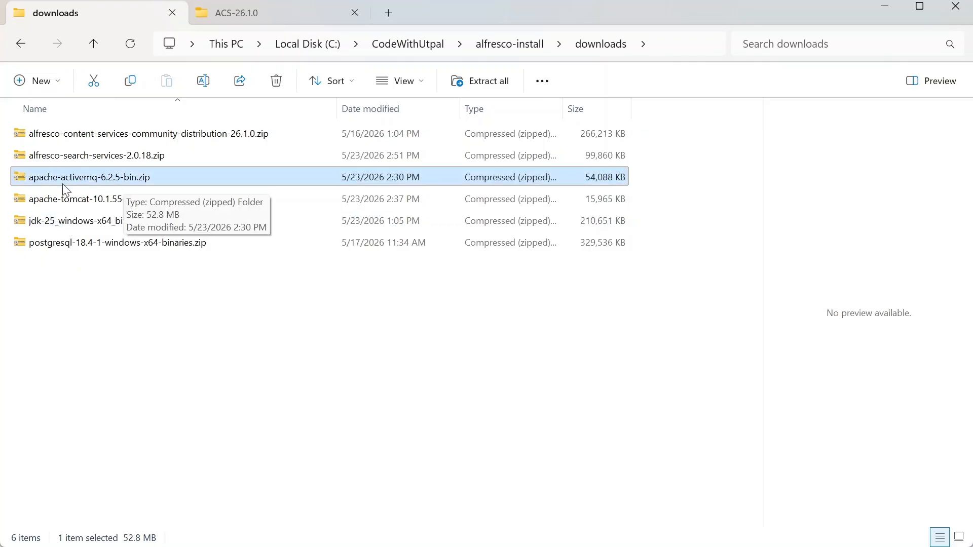
click(106, 136)
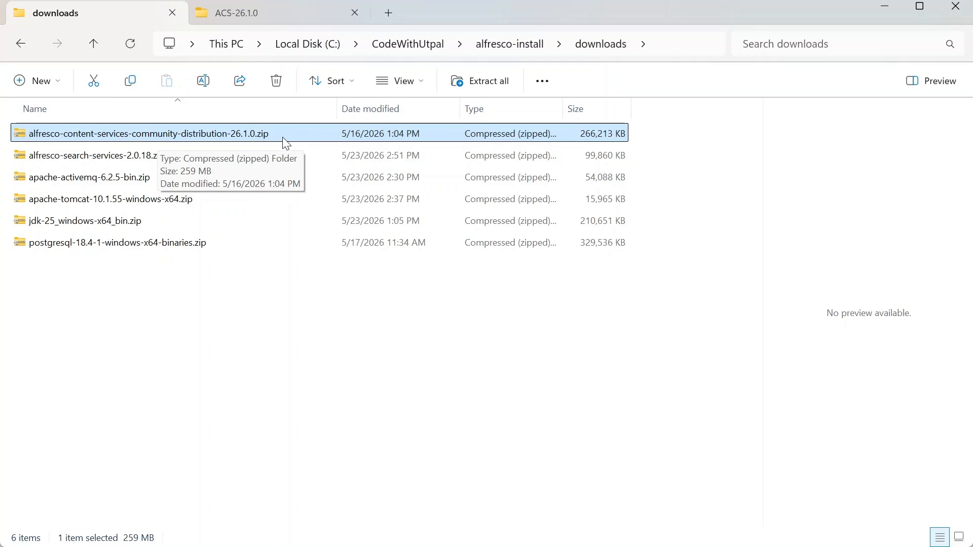
click(121, 299)
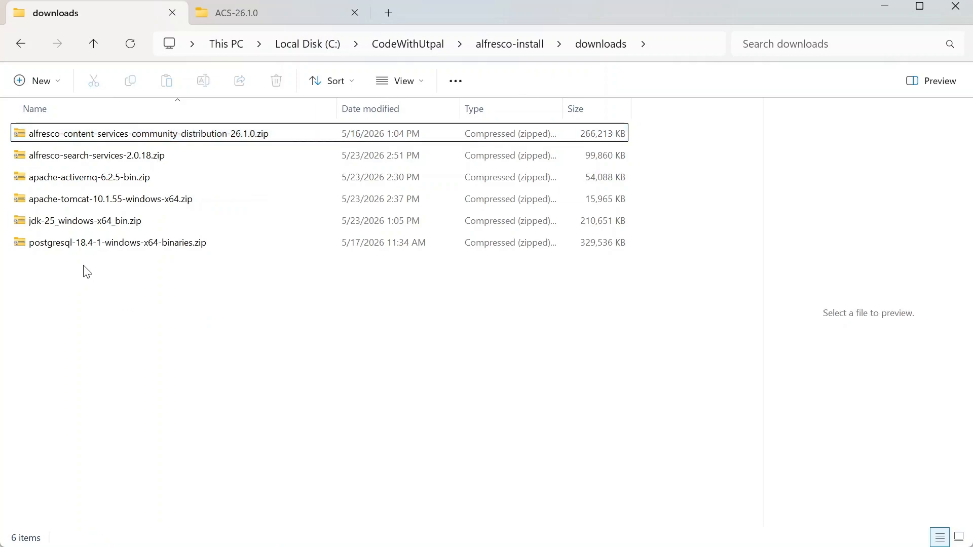
click(54, 245)
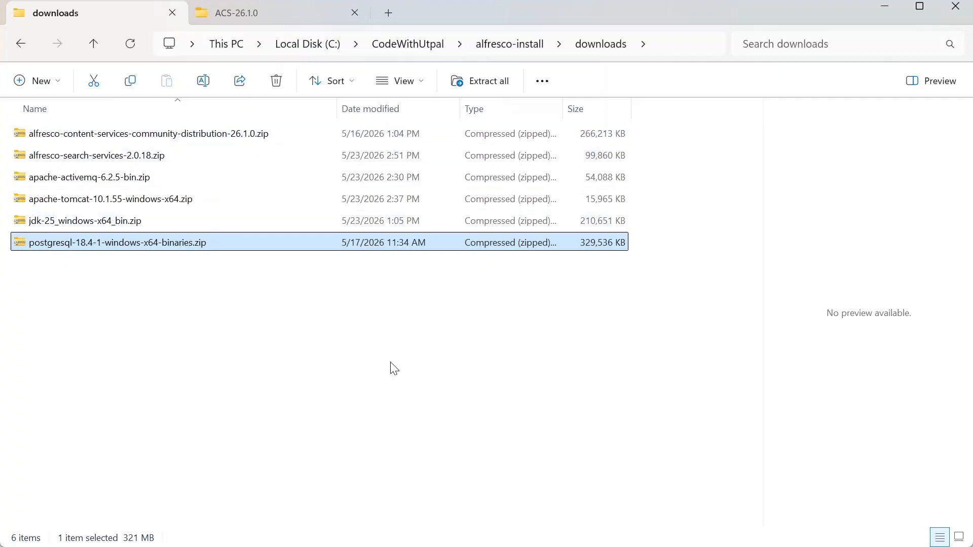
click(138, 323)
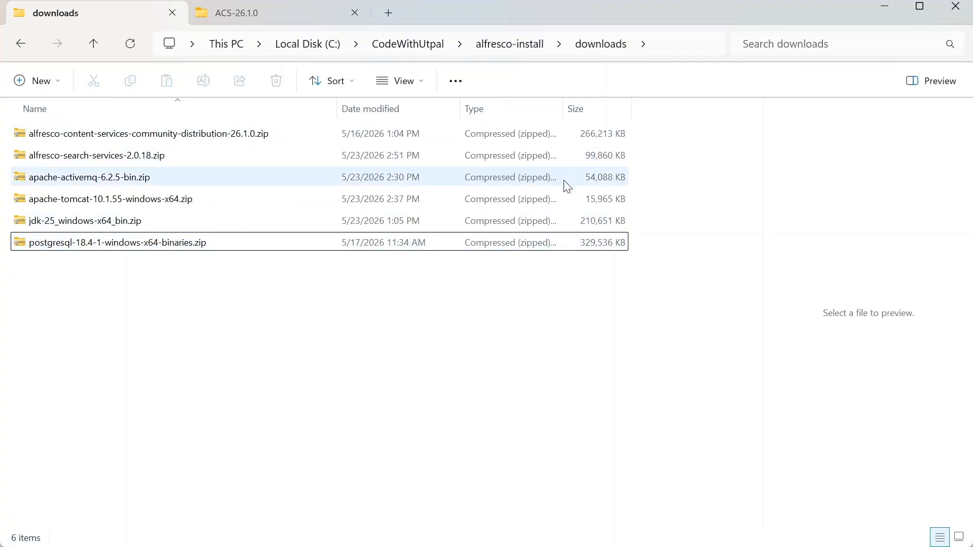
click(509, 45)
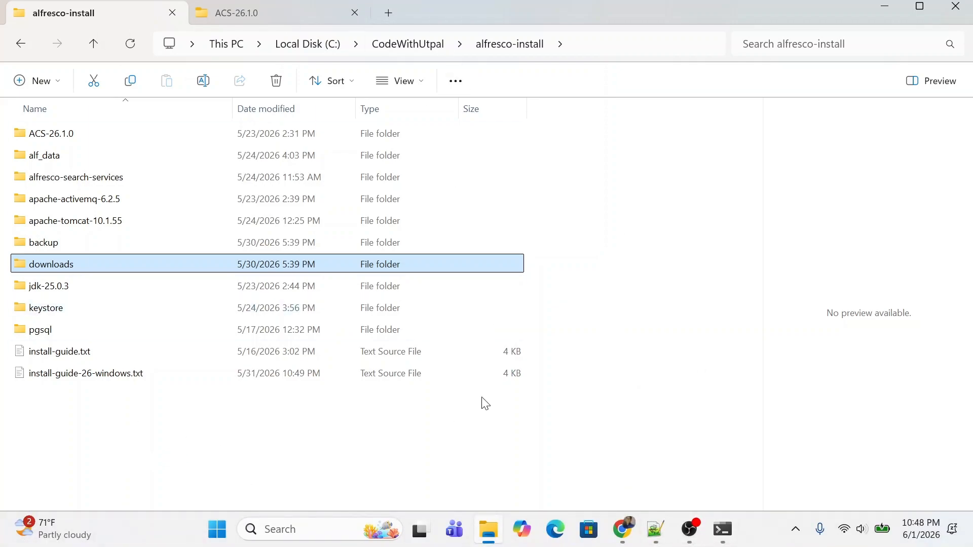
Step: Copy the set JAVA_HOME command in the command prompt and check the apache-tomcat path
key(alt+Tab)
key(alt+Tab)
key(alt+Tab)
key(alt+Tab)
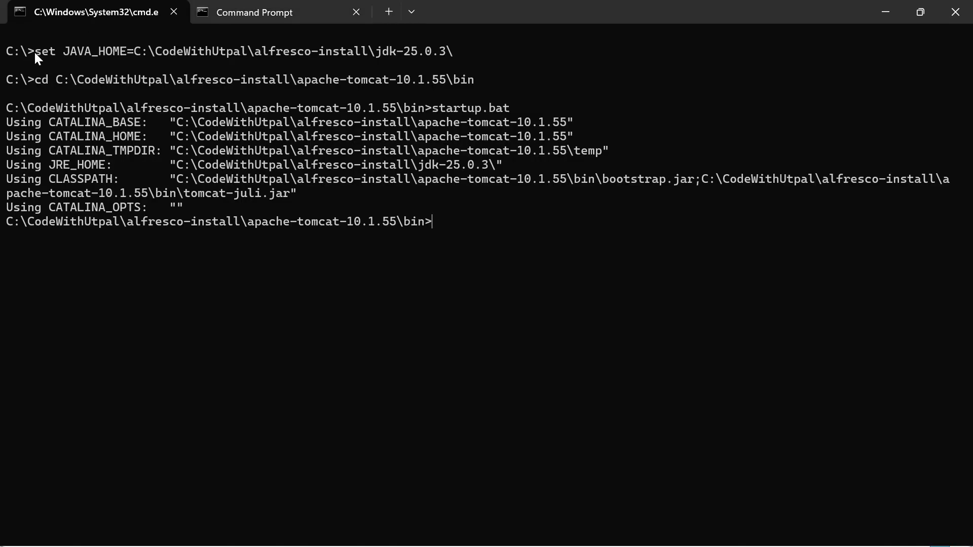
drag(123, 51, 452, 51)
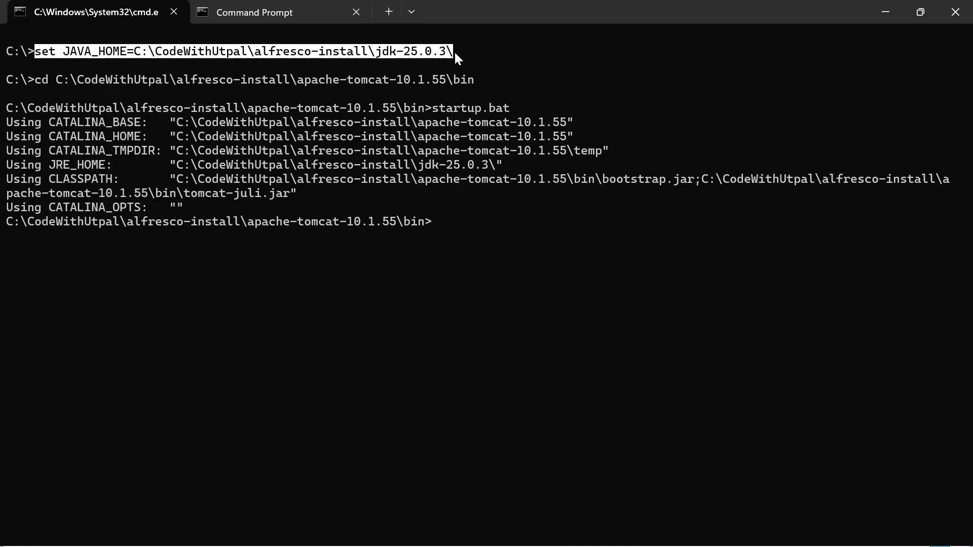
key(ctrl+c)
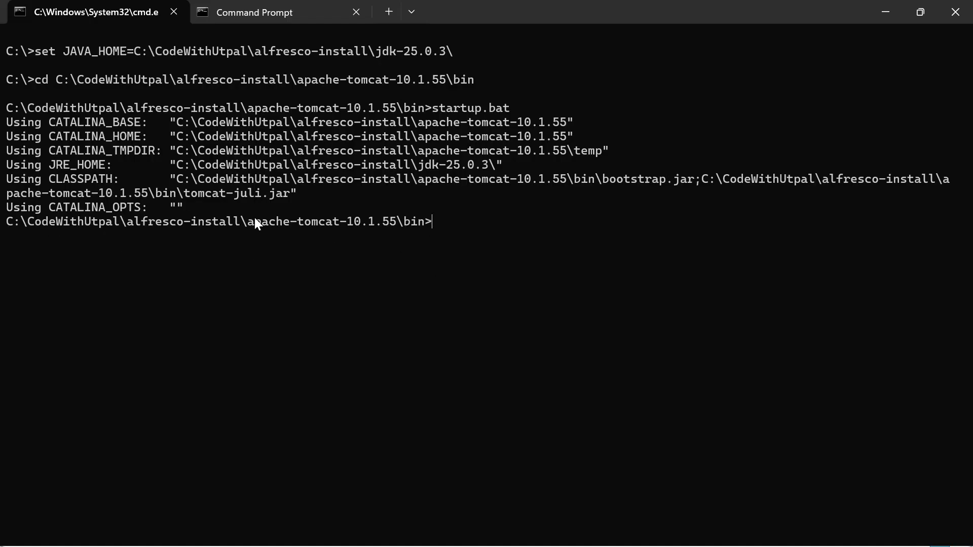
drag(250, 222, 319, 218)
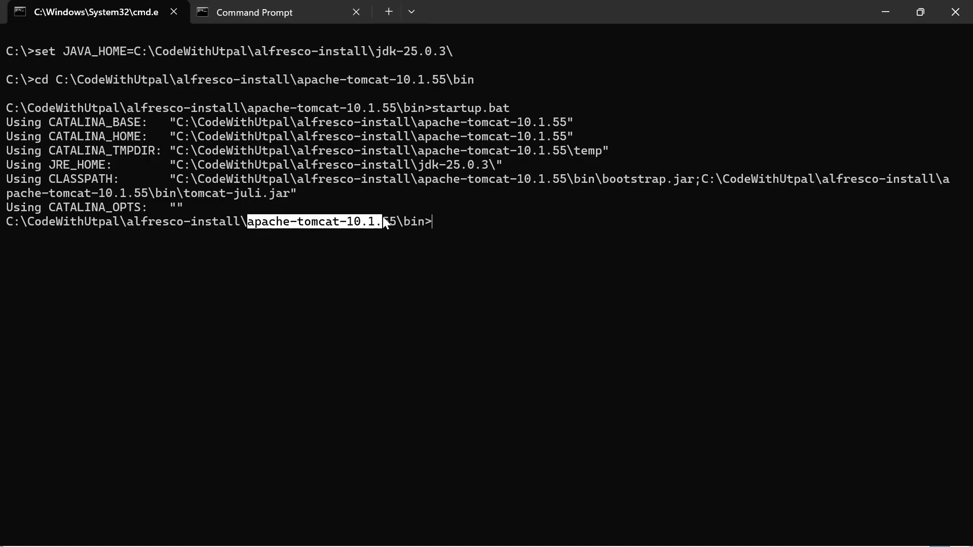
click(370, 266)
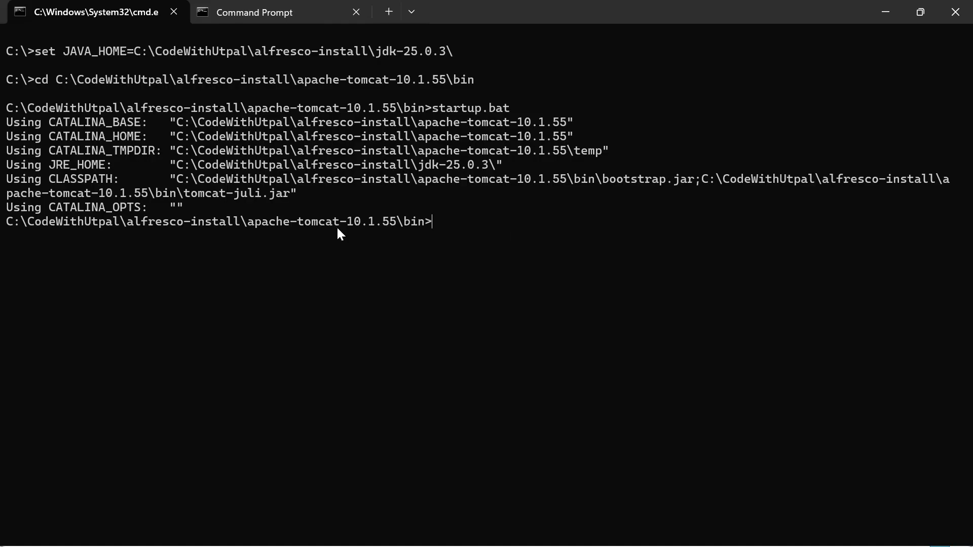
drag(247, 224, 336, 222)
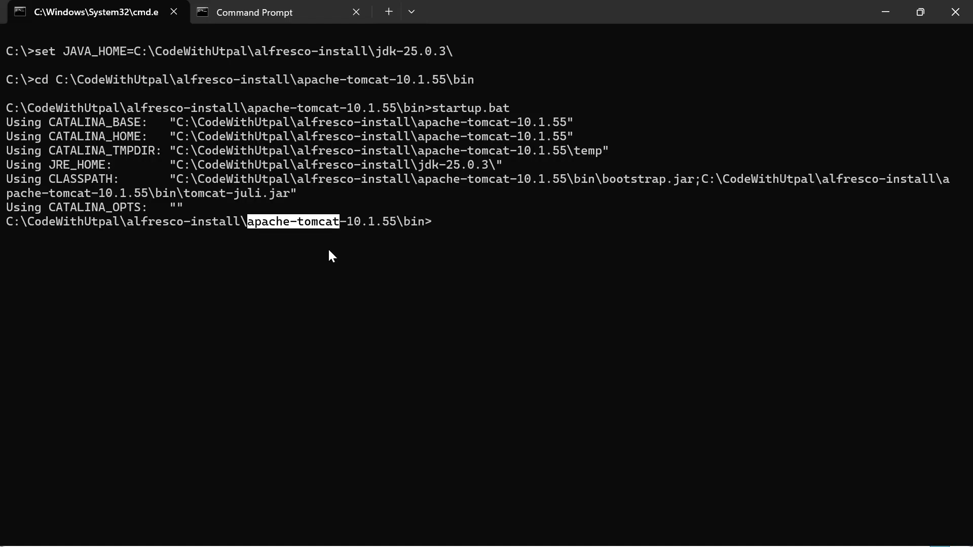
click(374, 255)
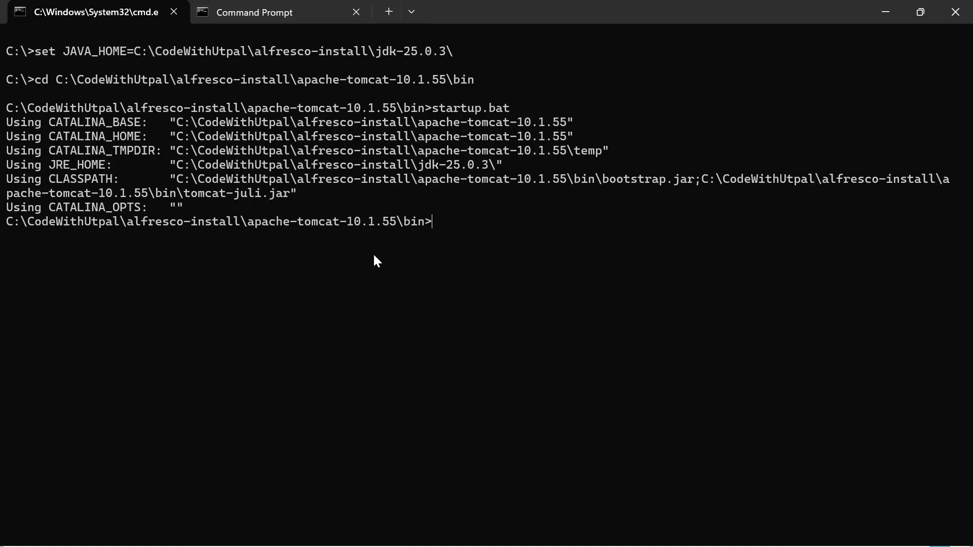
Step: Run startup.bat from the Tomcat bin prompt to launch Tomcat
click(285, 12)
click(124, 15)
text(st)
key(Tab)
key(Return)
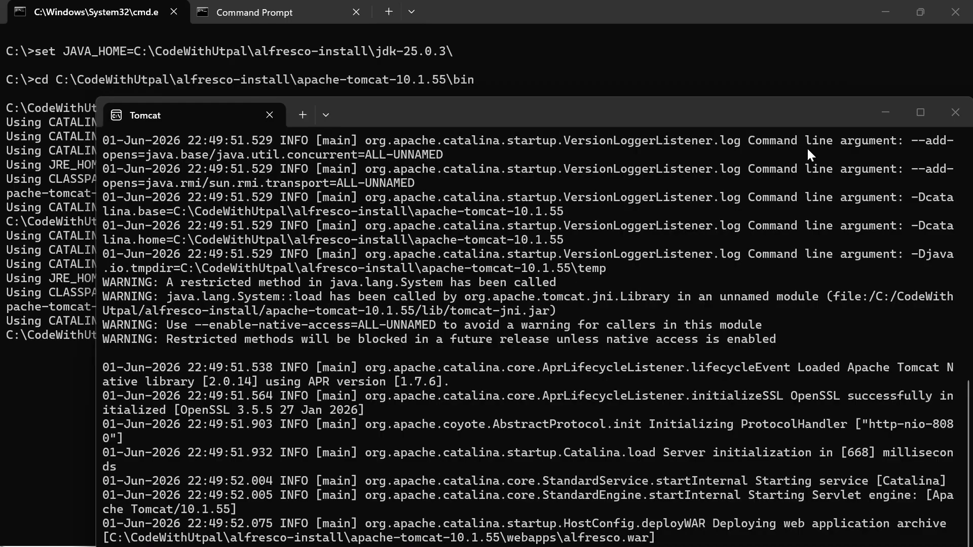
Step: Confirm with java -version that Java 25.0.3 is active, then move to the second Command Prompt session
click(528, 179)
click(955, 112)
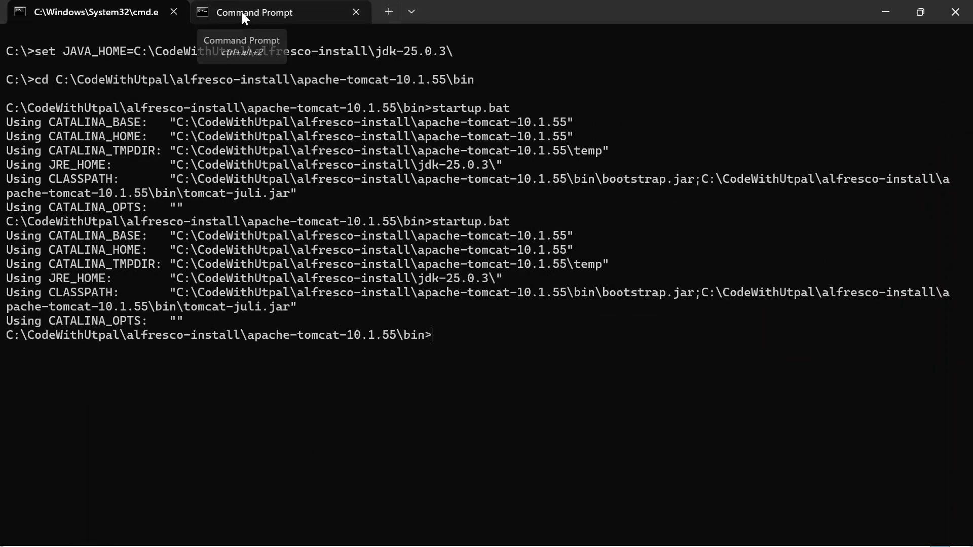
text(ja)
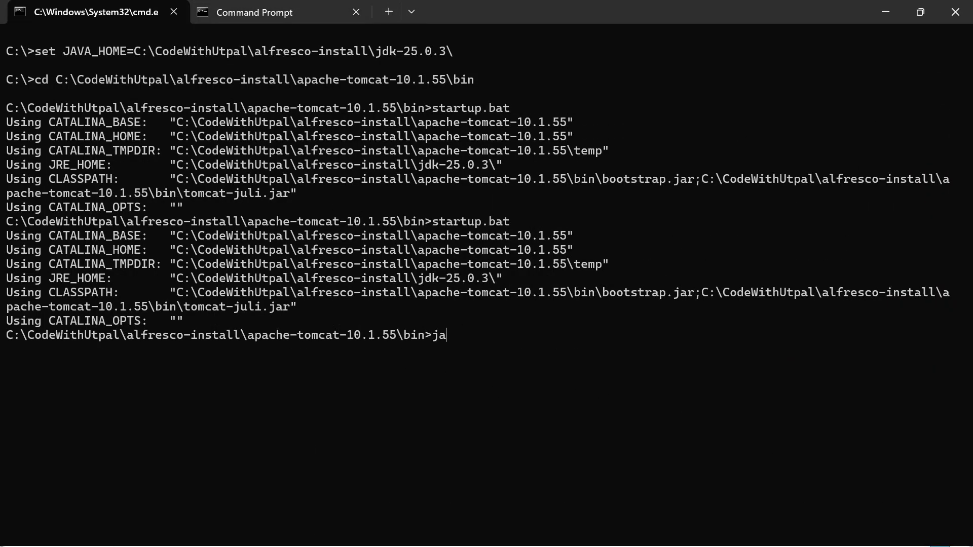
text(va -version)
key(Return)
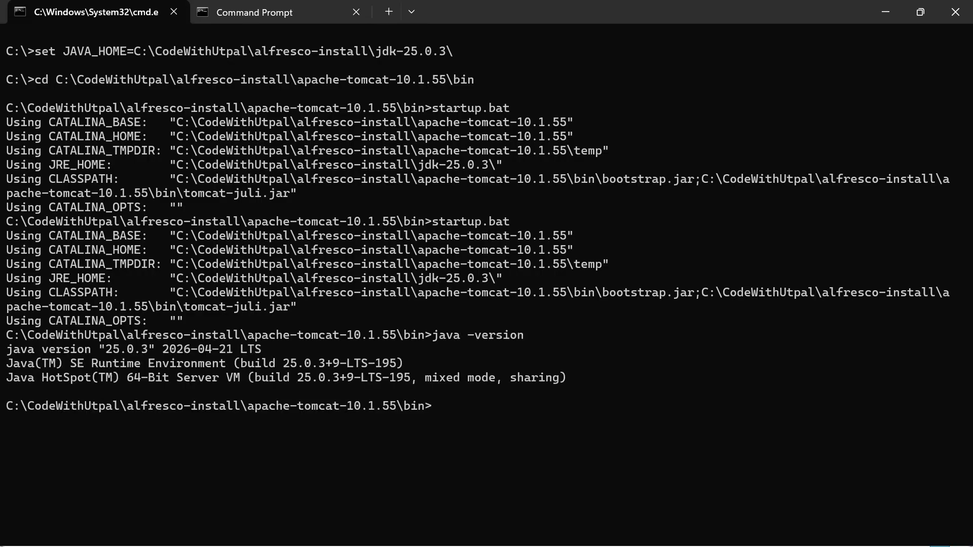
click(251, 16)
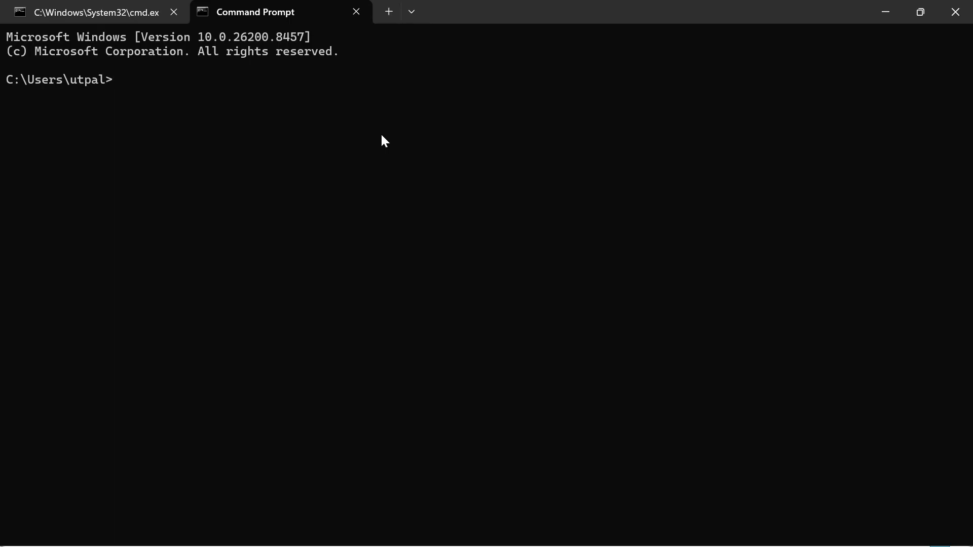
Step: Change directory to \CodeWithUtpal\alfresco-install\apache-activemq-6.2.5\bin
text(cd \CodeWithUtpal)
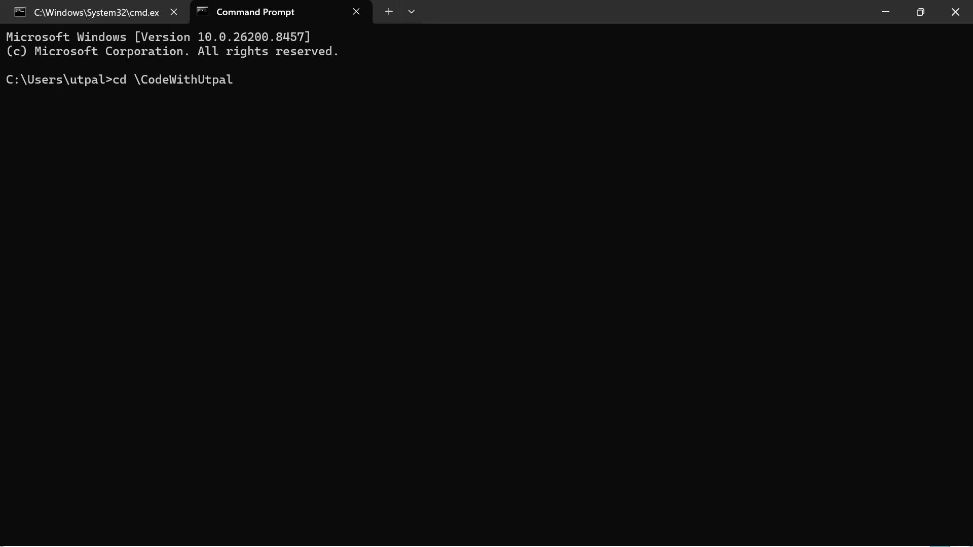
text(\apa)
key(BackSpace)
key(BackSpace)
key(BackSpace)
text(al)
key(Tab)
text(\ap)
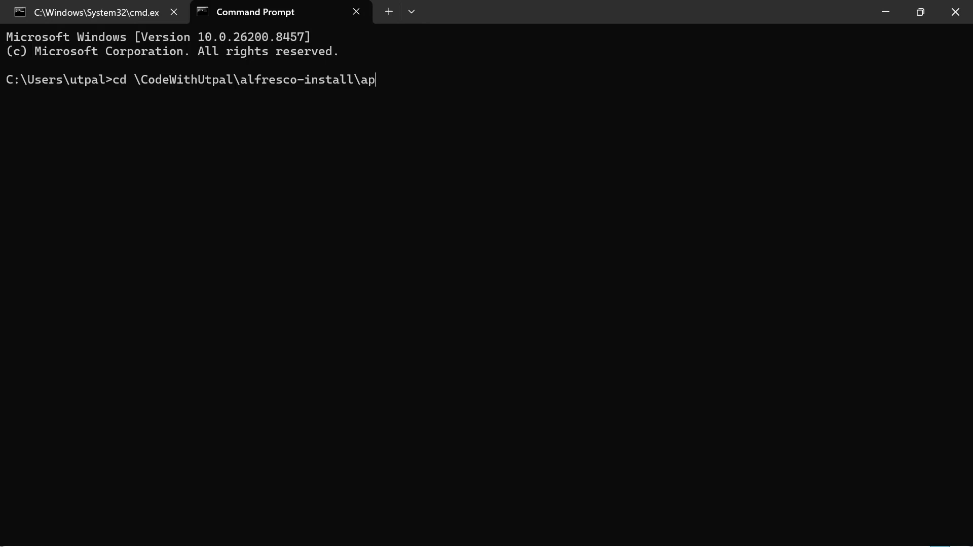
key(Tab)
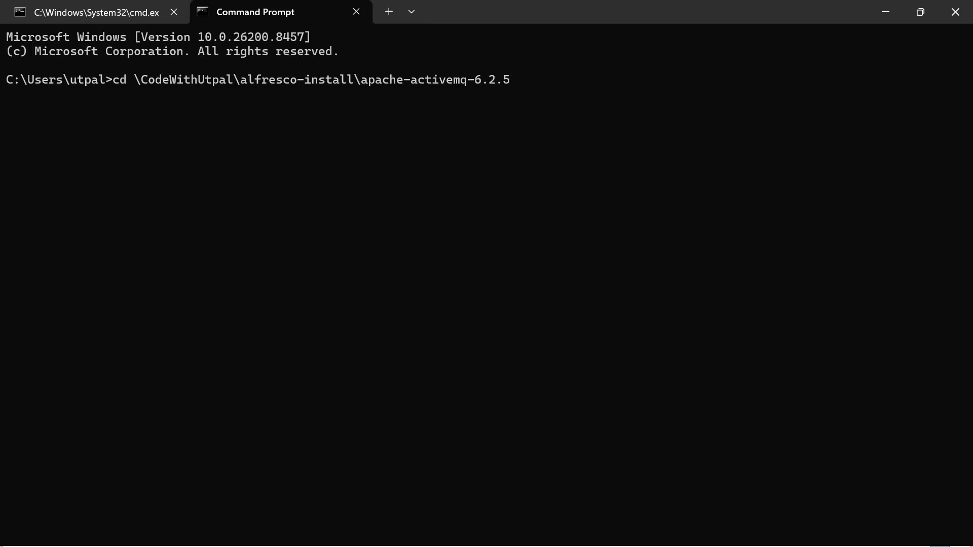
text(in)
key(Return)
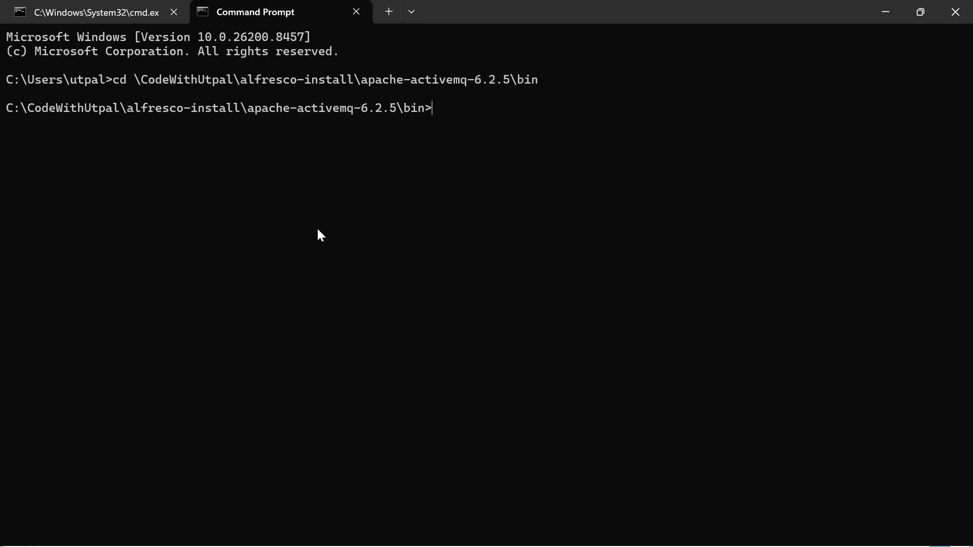
Step: Copy the set JAVA_HOME command from the Tomcat session and run it in the ActiveMQ session
click(114, 10)
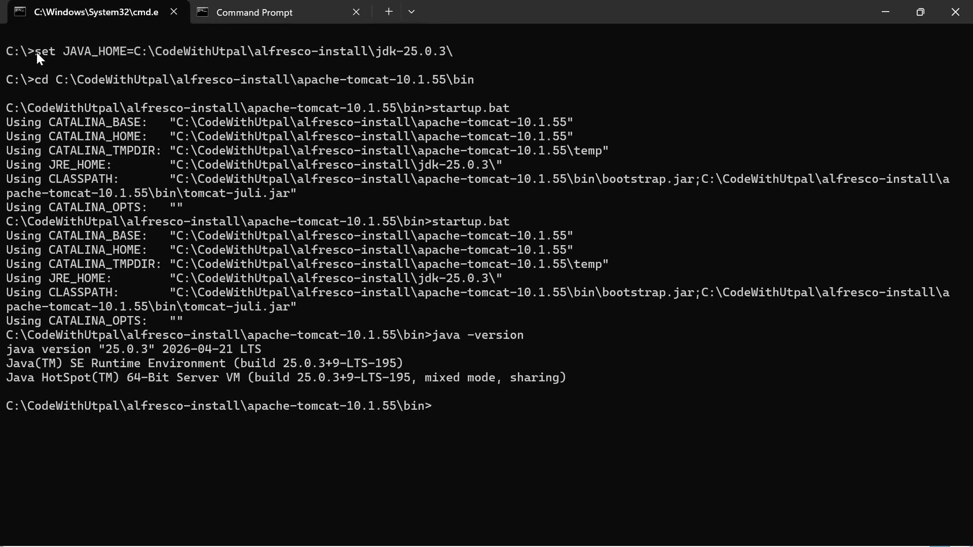
drag(181, 49, 425, 53)
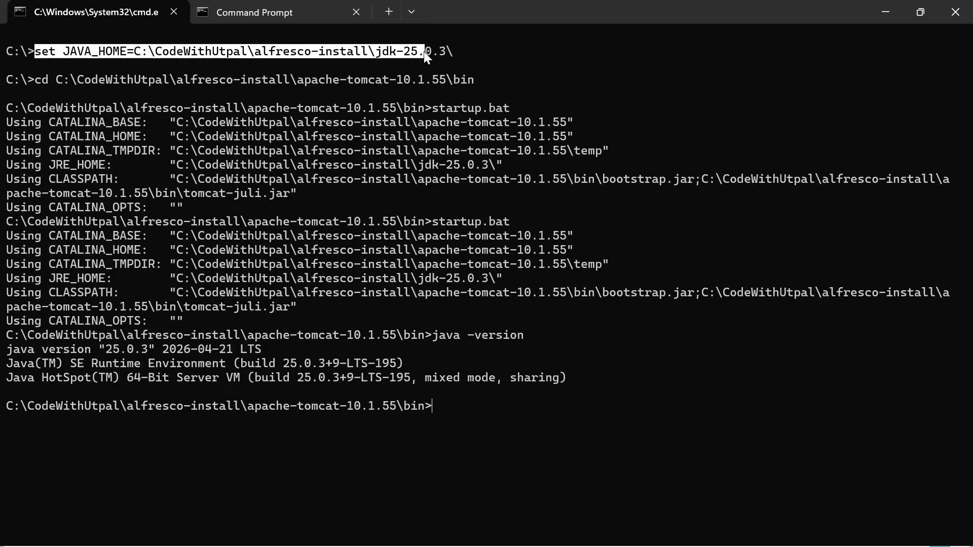
key(ctrl+c)
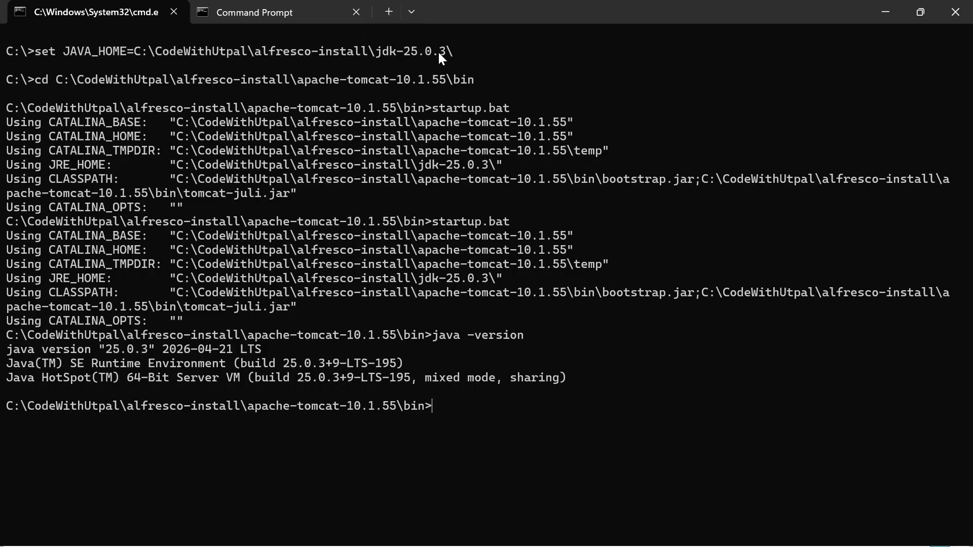
click(235, 10)
key(ctrl+v)
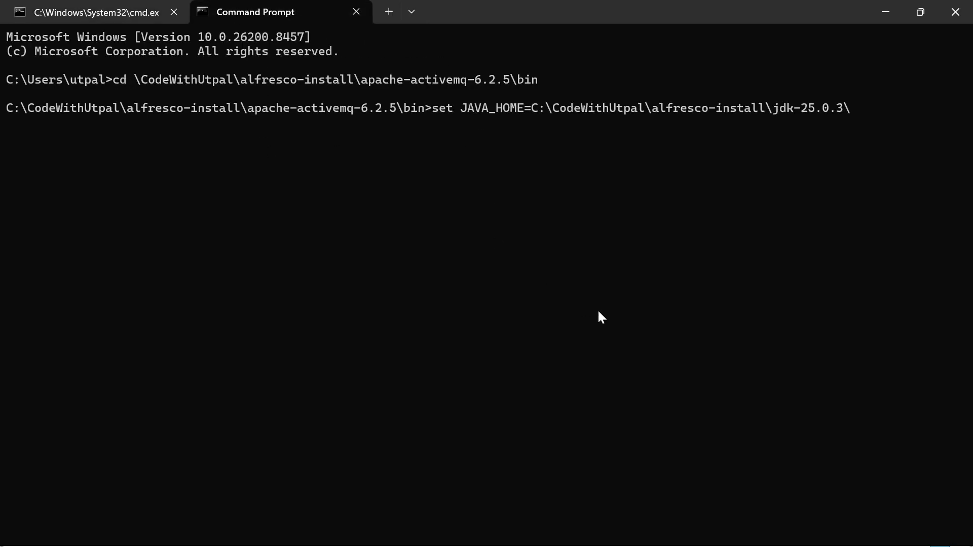
key(Return)
Step: Prepend the jdk-25.0.3\bin folder to the path with set path=...;%path%
key(Up)
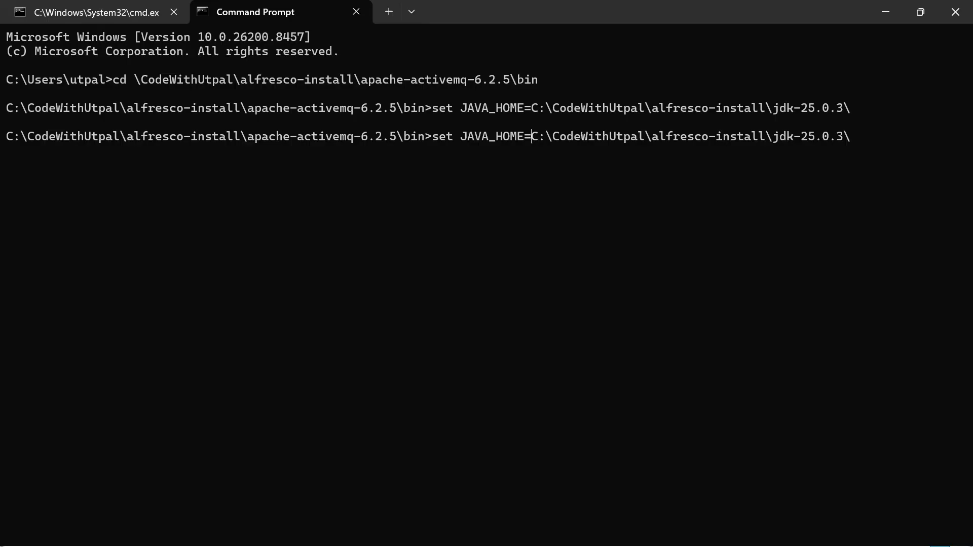
key(BackSpace)
key(BackSpace)
key(BackSpace)
key(BackSpace)
key(BackSpace)
key(BackSpace)
key(BackSpace)
key(BackSpace)
key(BackSpace)
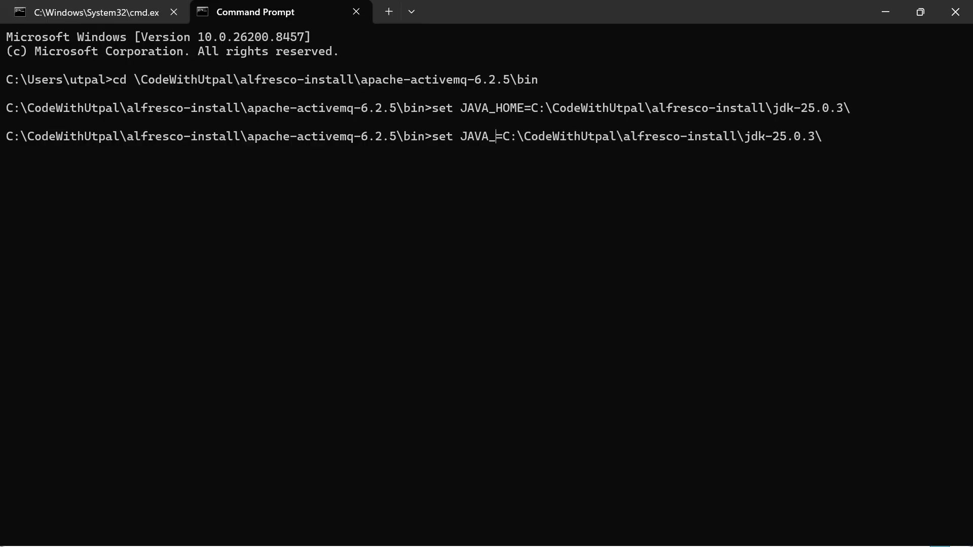
text(path)
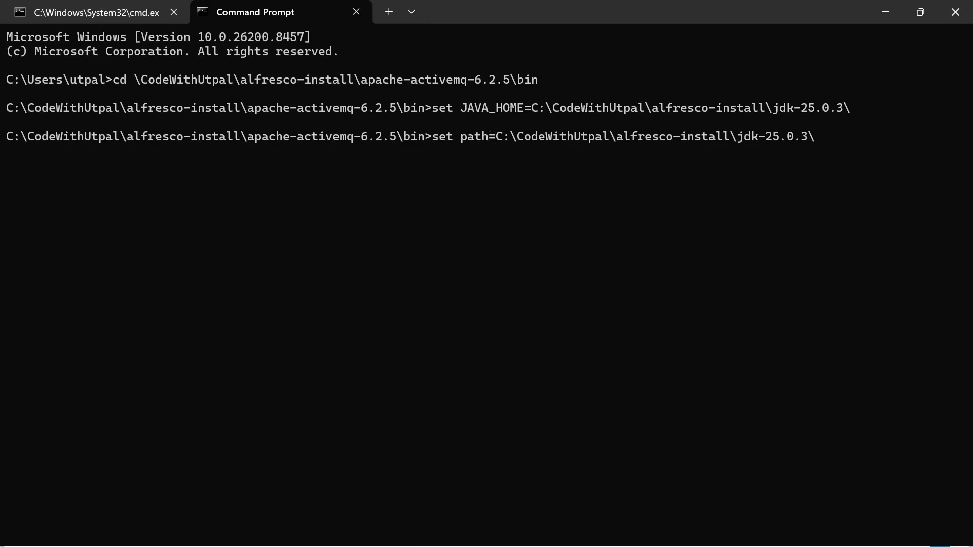
key(Right)
key(Right)
key(Right)
key(Right)
key(Right)
key(Right)
key(Right)
key(Right)
key(Right)
key(Right)
key(Right)
key(Right)
key(Right)
key(Right)
key(BackSpace)
key(BackSpace)
text(bin;%path%)
key(Return)
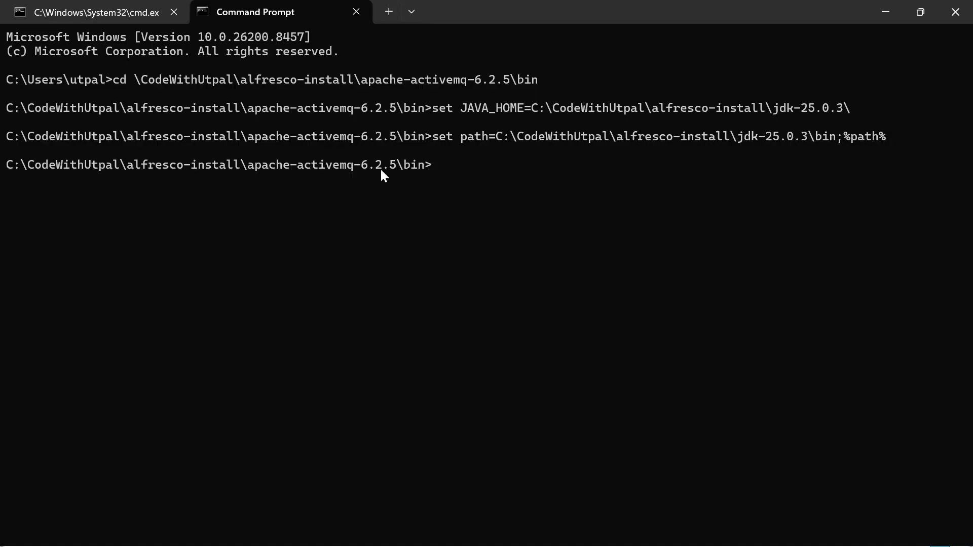
Step: Run activemq start to launch ActiveMQ 6.2.5
click(78, 11)
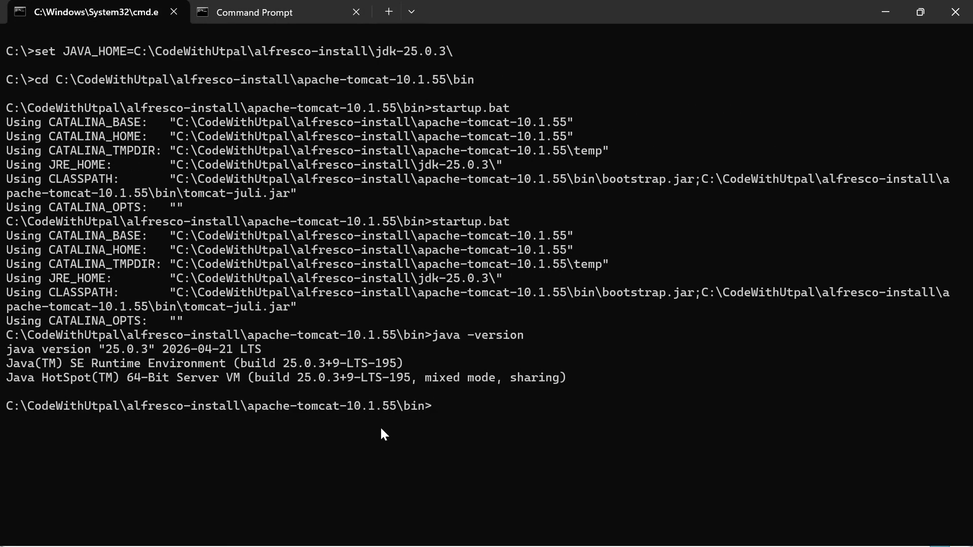
click(251, 12)
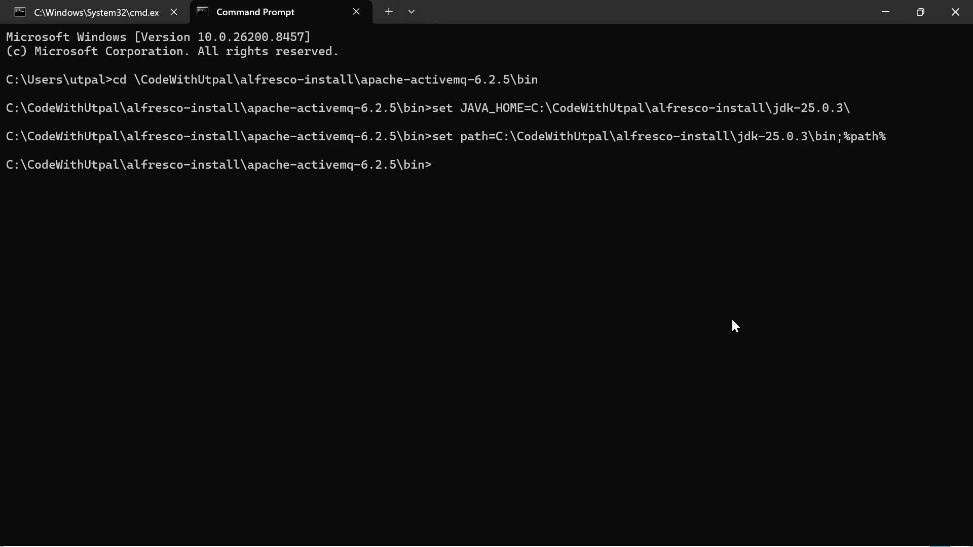
text(s)
key(BackSpace)
text(activemq start)
key(Return)
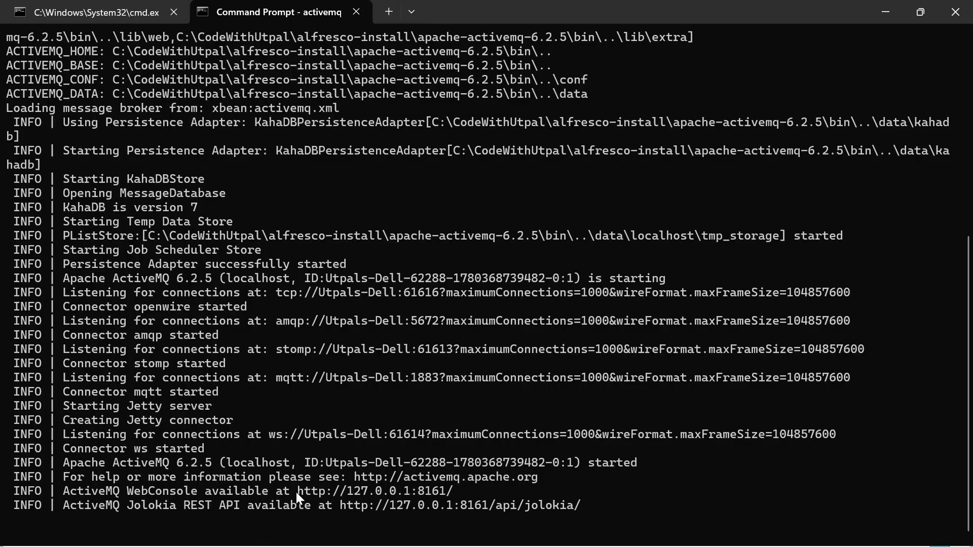
drag(296, 491, 454, 491)
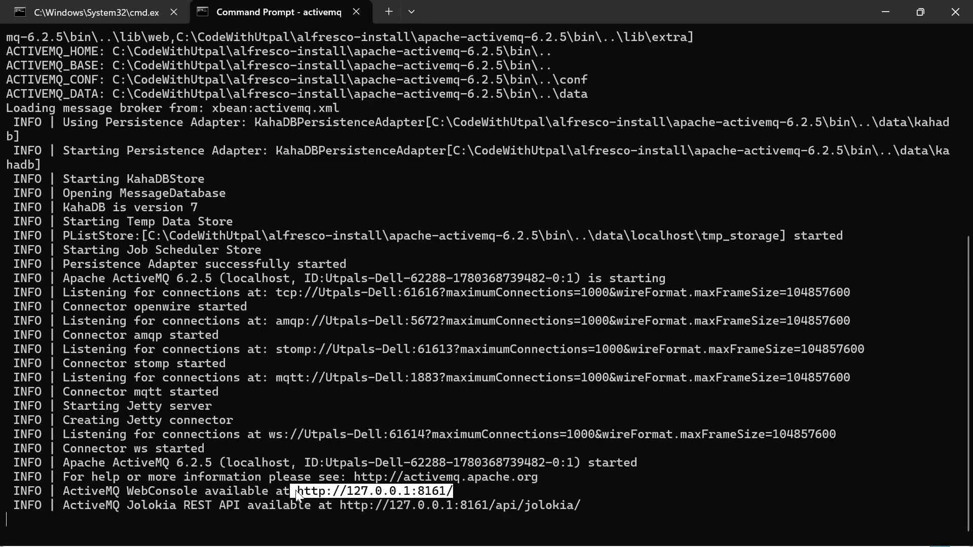
click(652, 491)
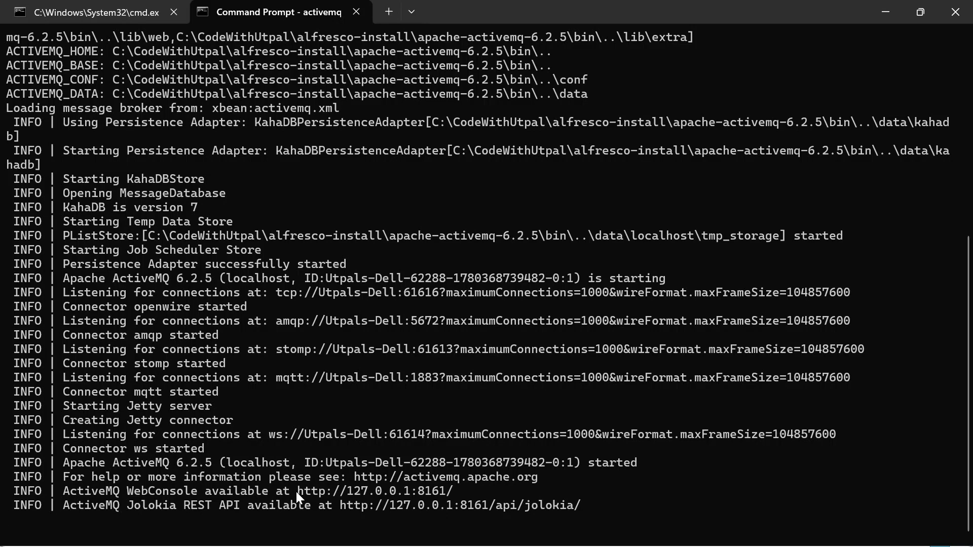
drag(296, 492, 388, 497)
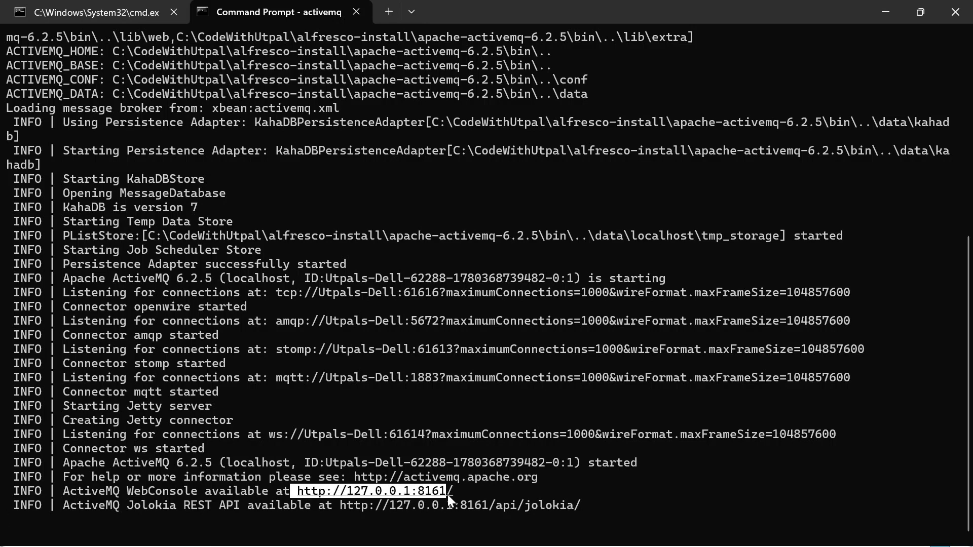
click(485, 490)
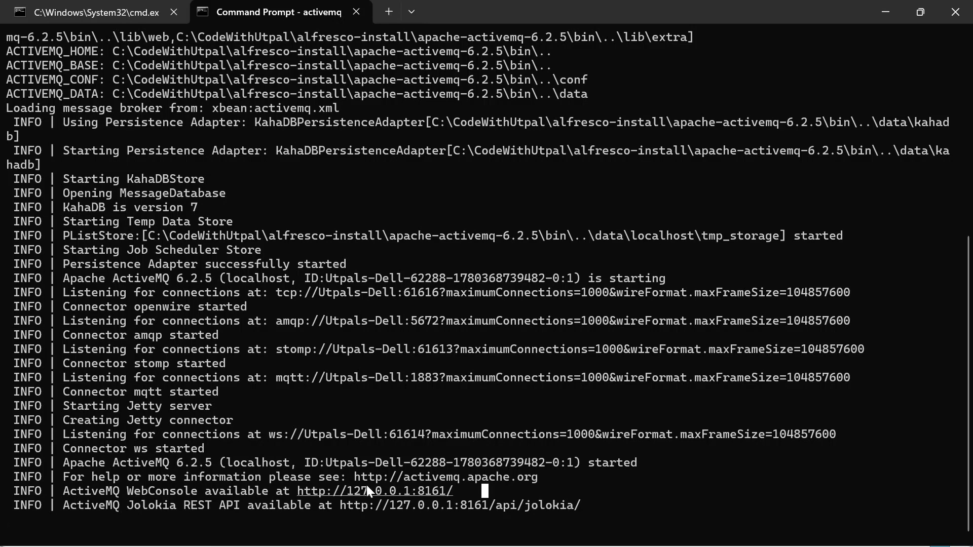
mouse_move(626, 532)
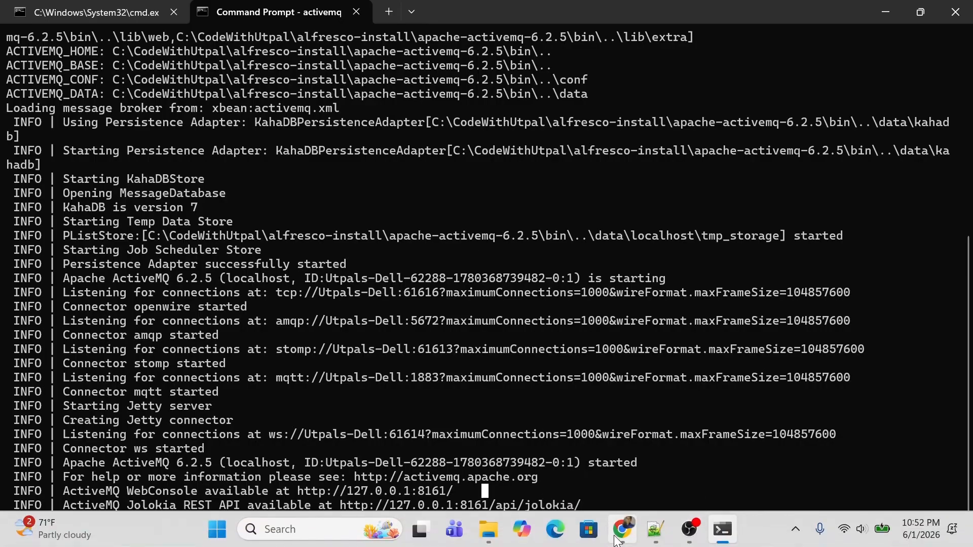
Step: Open localhost:8161 in a new Chrome tab, sign in with the admin credentials, and decline saving the password
click(616, 536)
click(402, 19)
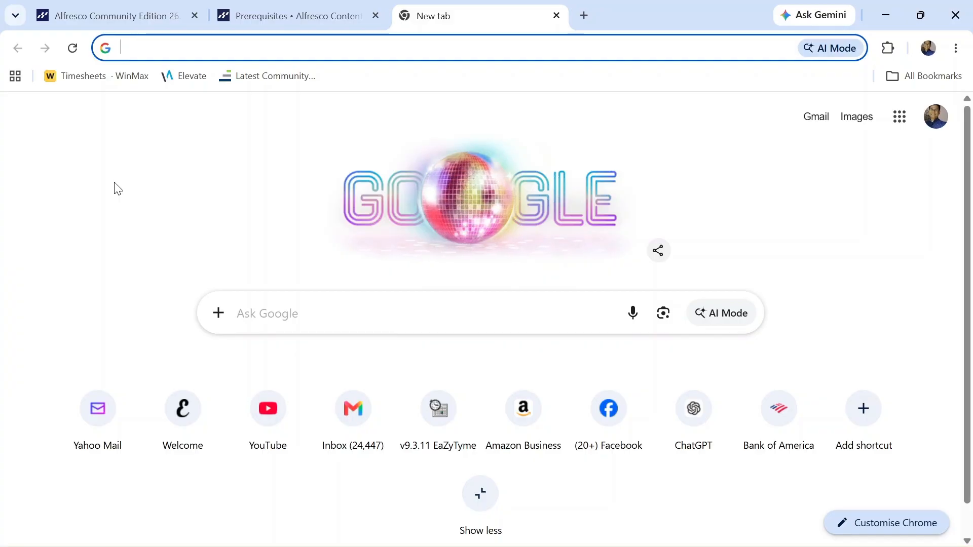
text(lo)
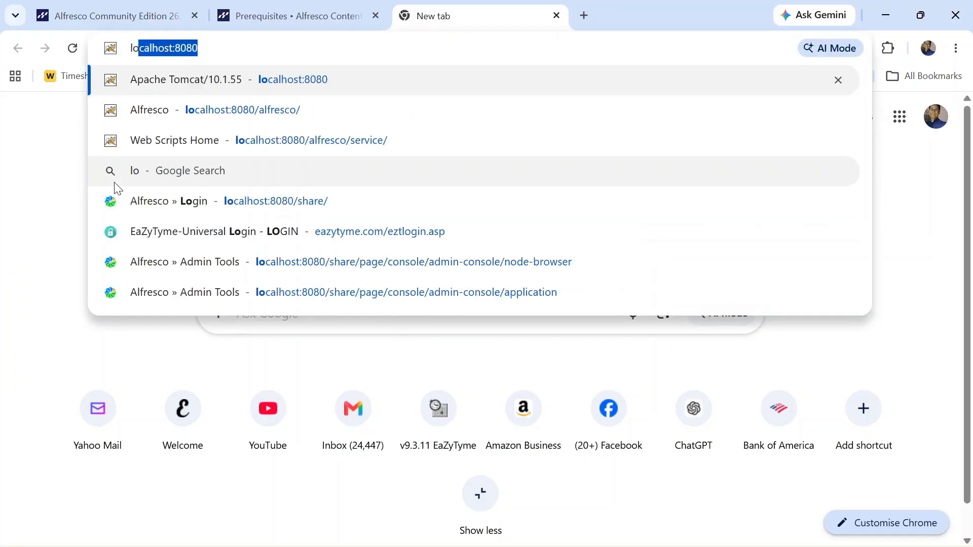
text(calhost:8)
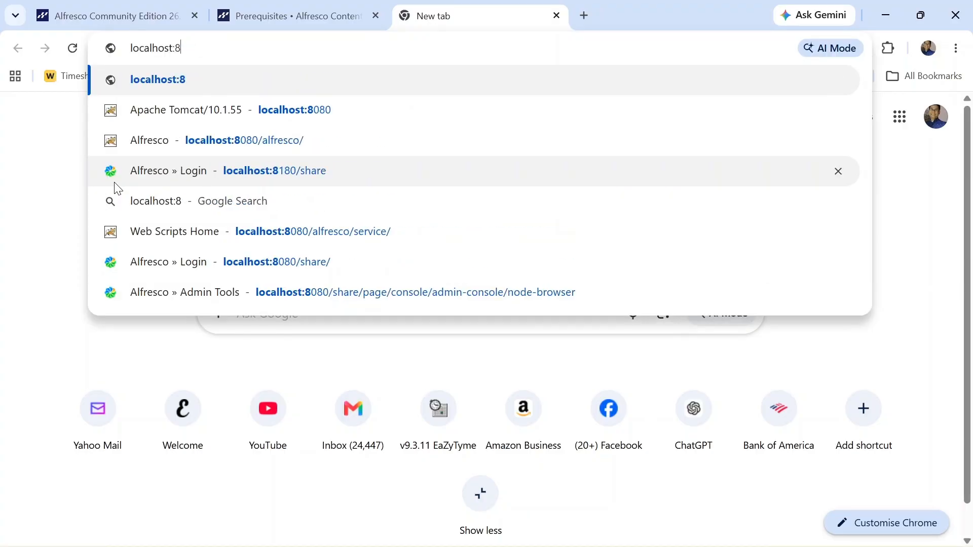
text(161)
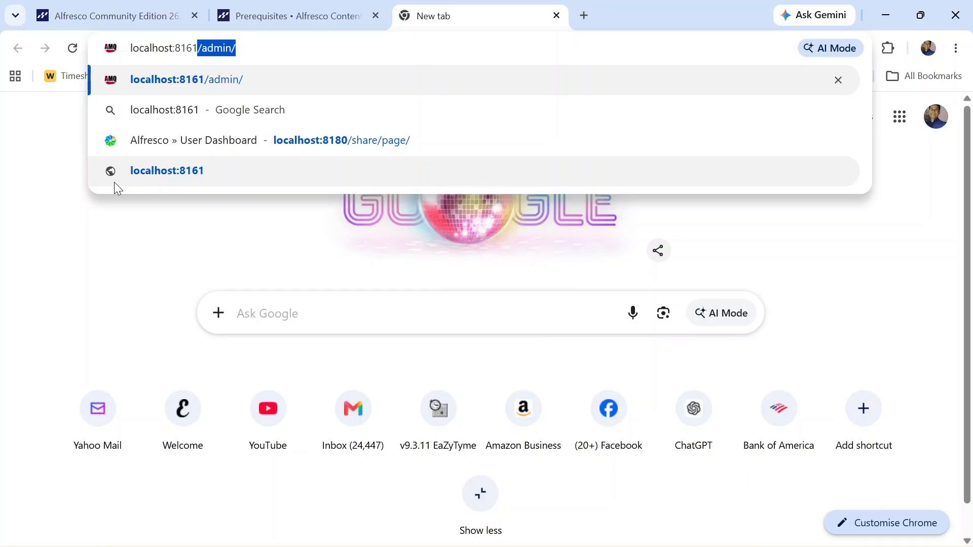
key(Return)
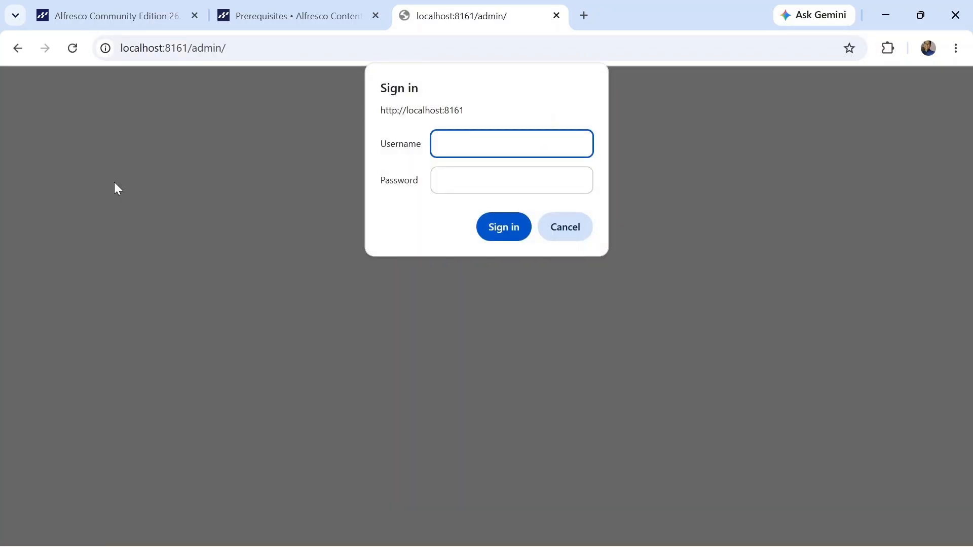
text(admin)
key(Tab)
text(a)
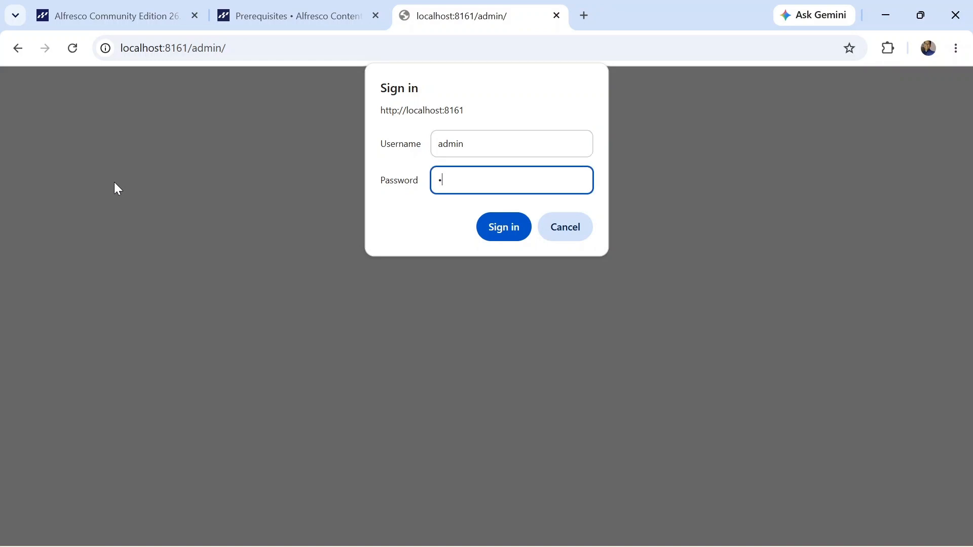
text(dmin)
key(Return)
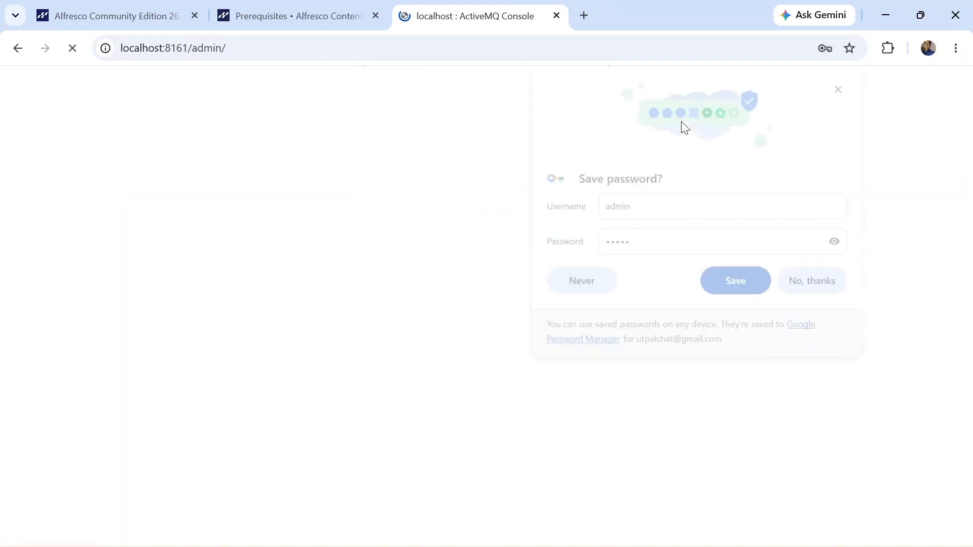
click(826, 287)
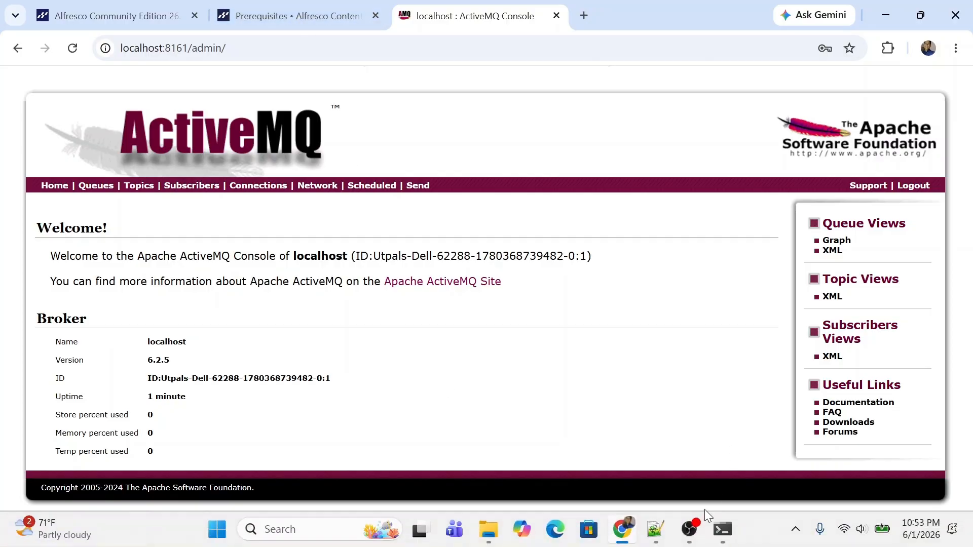
Step: In the install guide, scroll to the PostgreSQL section and review the download link and initdb line
click(260, 15)
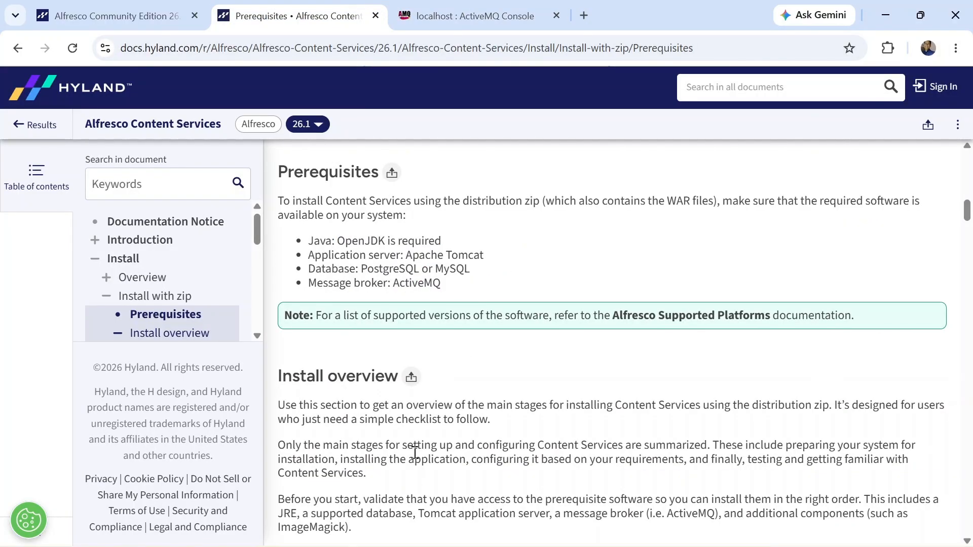
key(alt+Tab)
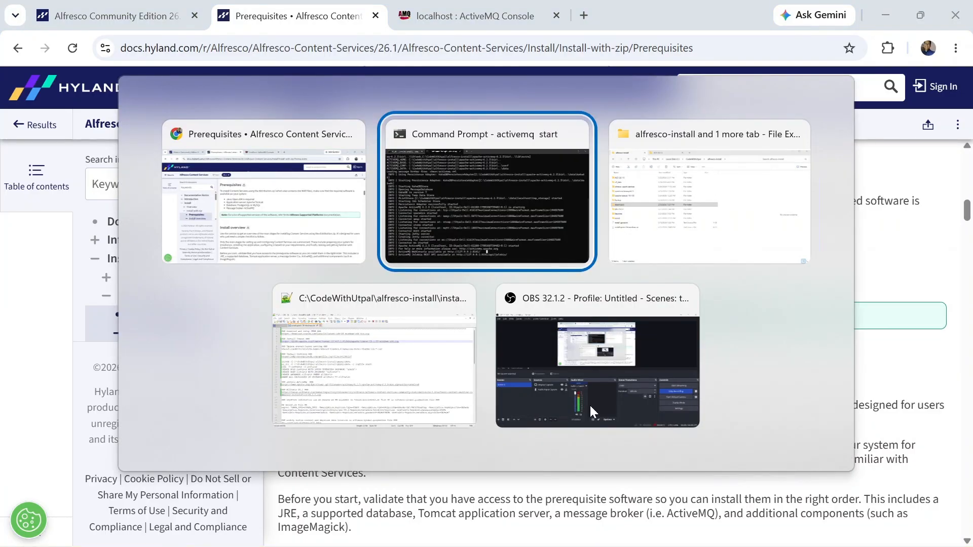
key(alt+Tab)
key(alt+Tab)
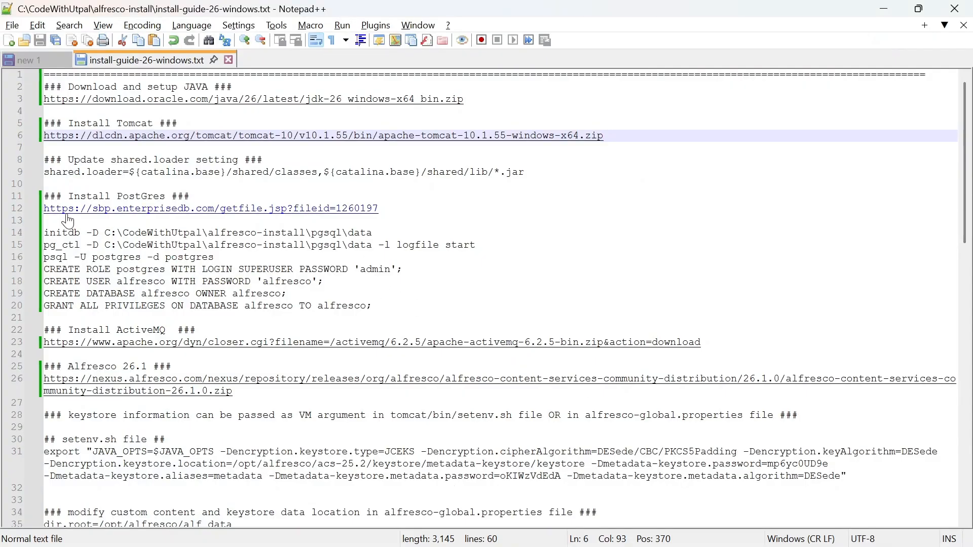
scroll(146, 161, down, 1)
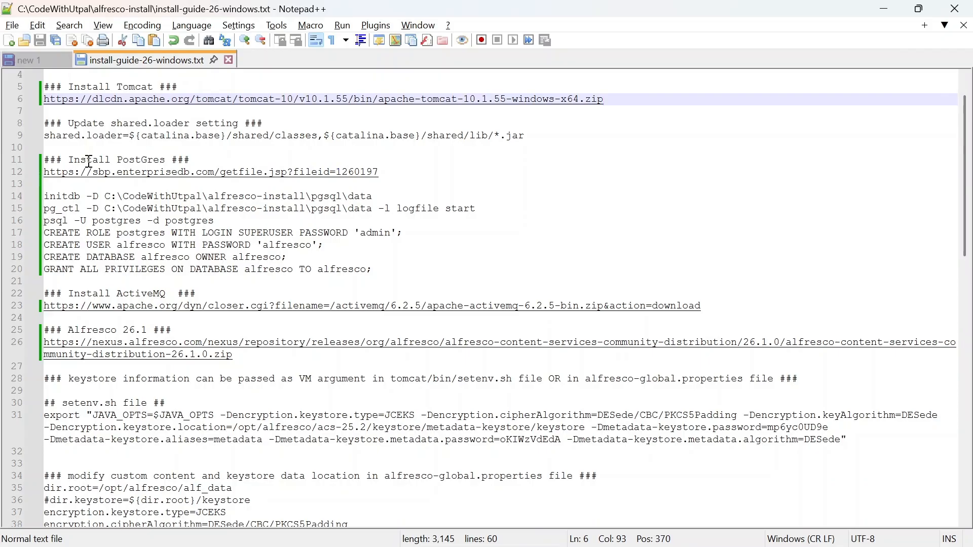
drag(391, 173, 36, 177)
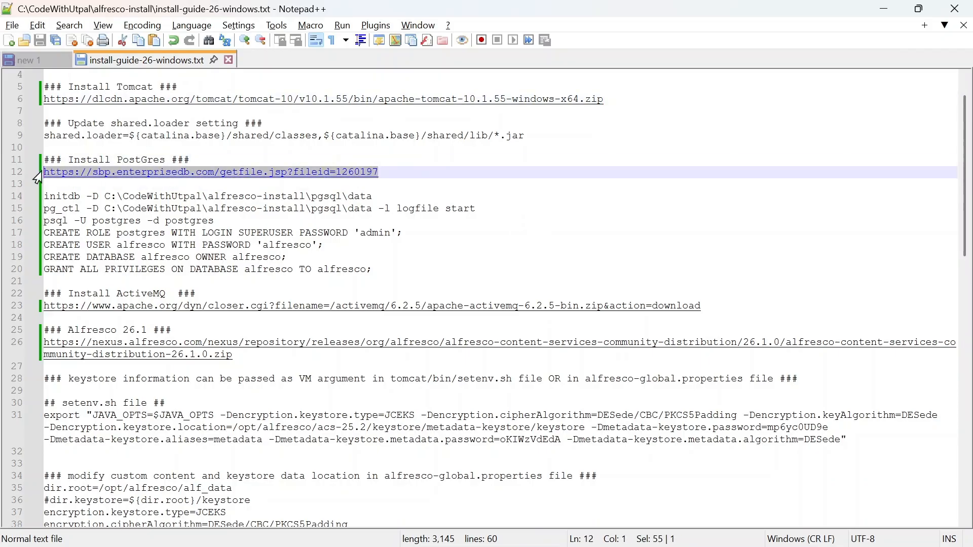
click(390, 171)
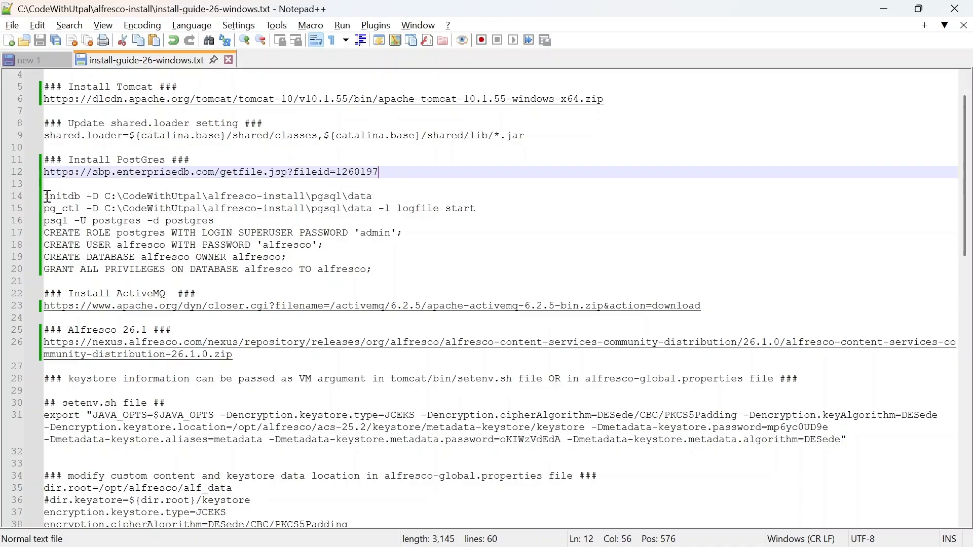
drag(42, 198, 381, 197)
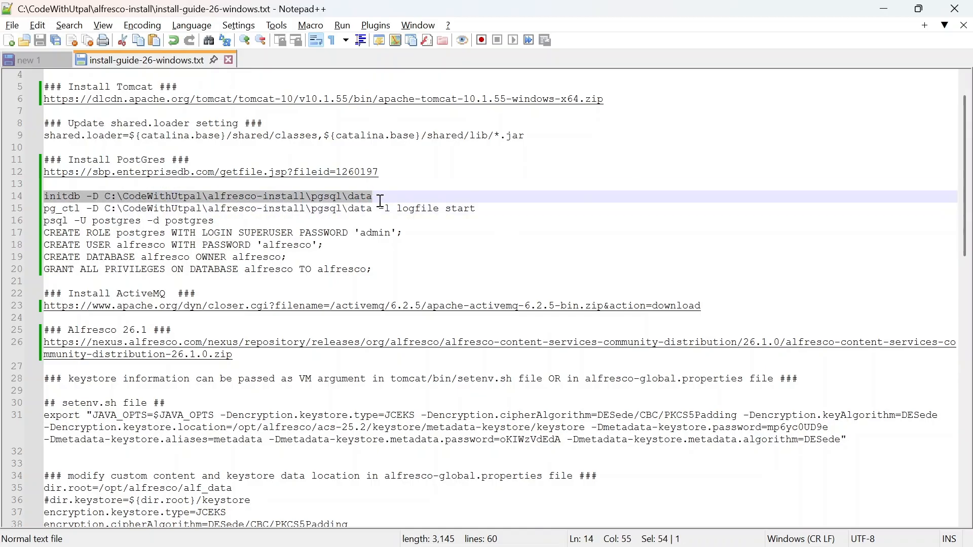
click(379, 199)
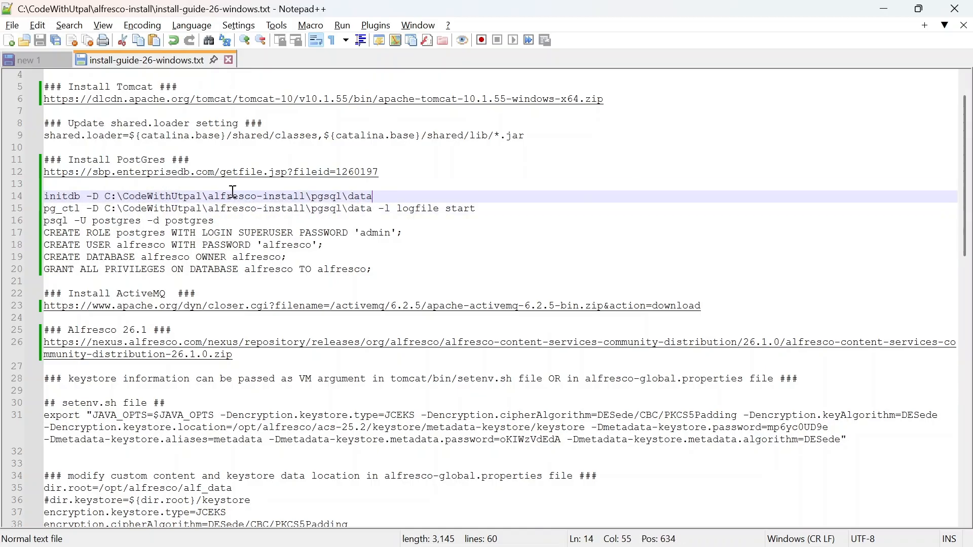
Step: Copy the line-15 pg_ctl start command
click(46, 209)
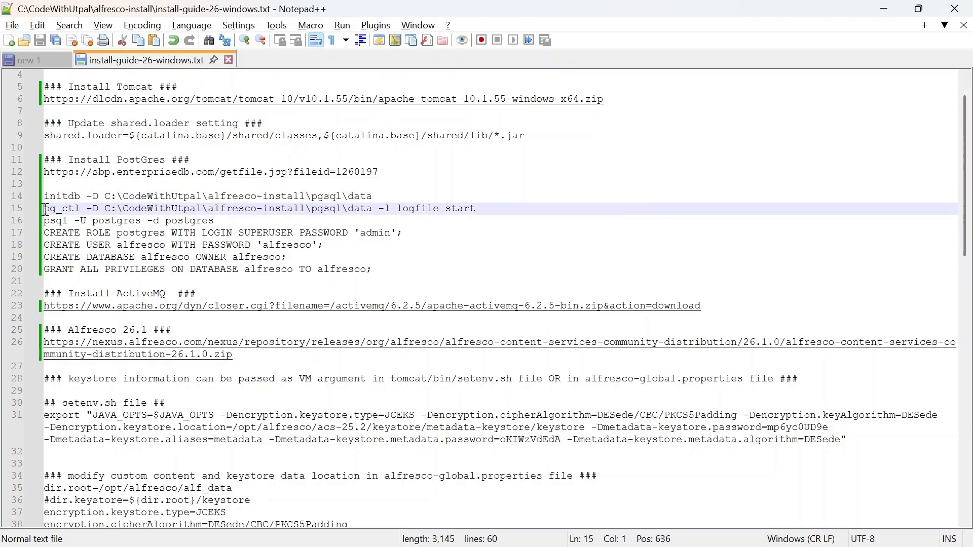
drag(45, 209, 482, 211)
right_click(463, 210)
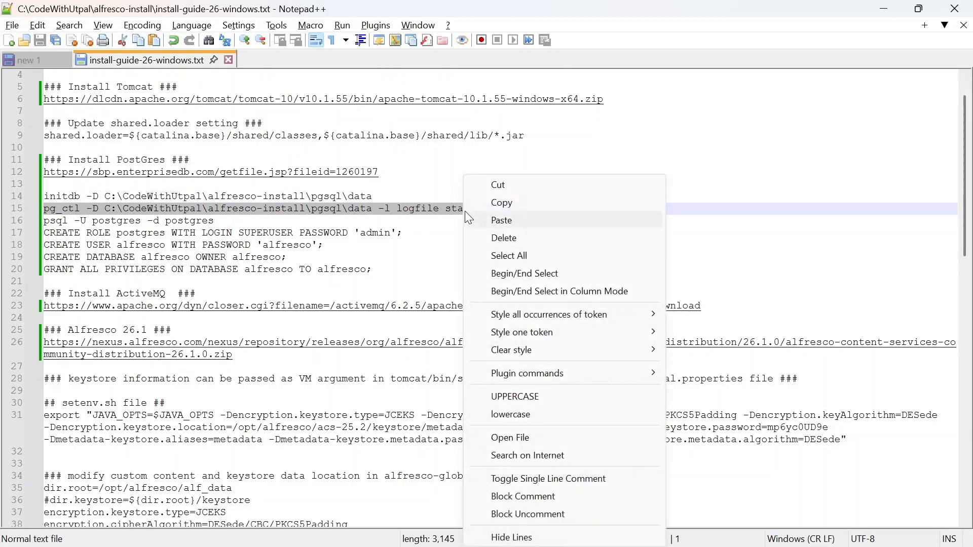
click(511, 205)
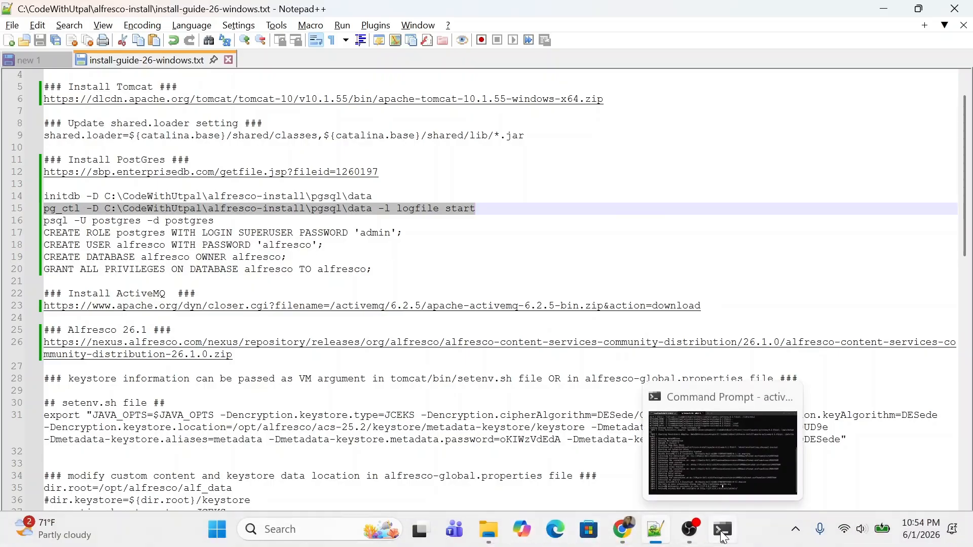
Step: Open a new Command Prompt tab and cd into \CodeWithUtpal\alfresco-install\pgsql\bin
click(723, 533)
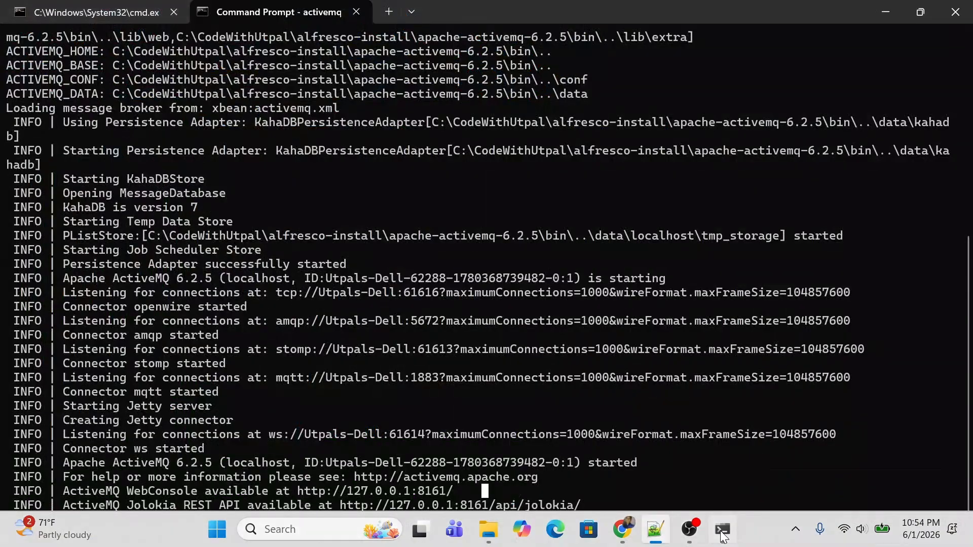
click(412, 12)
click(441, 66)
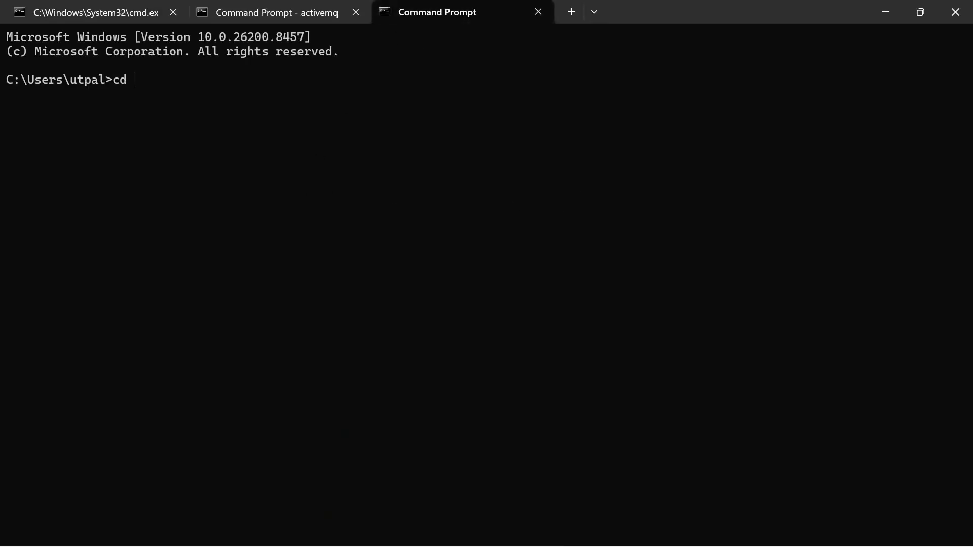
text(cd \CodeWithUtpal)
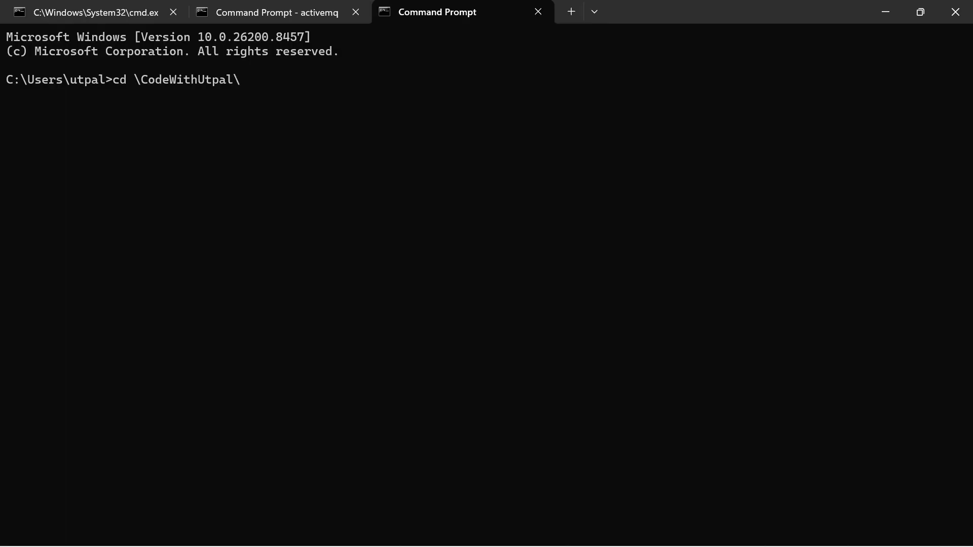
text(\al)
key(Tab)
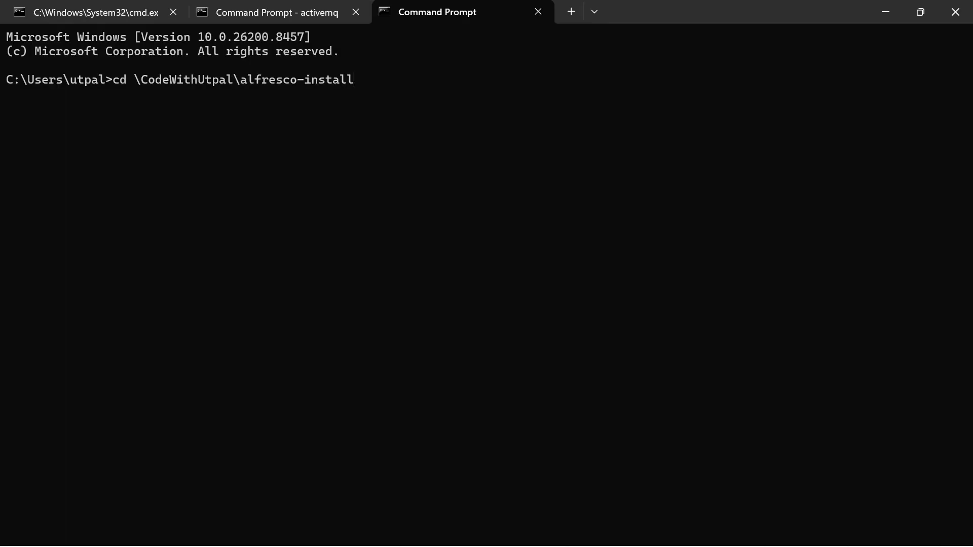
text(\pgsql\bin)
key(Return)
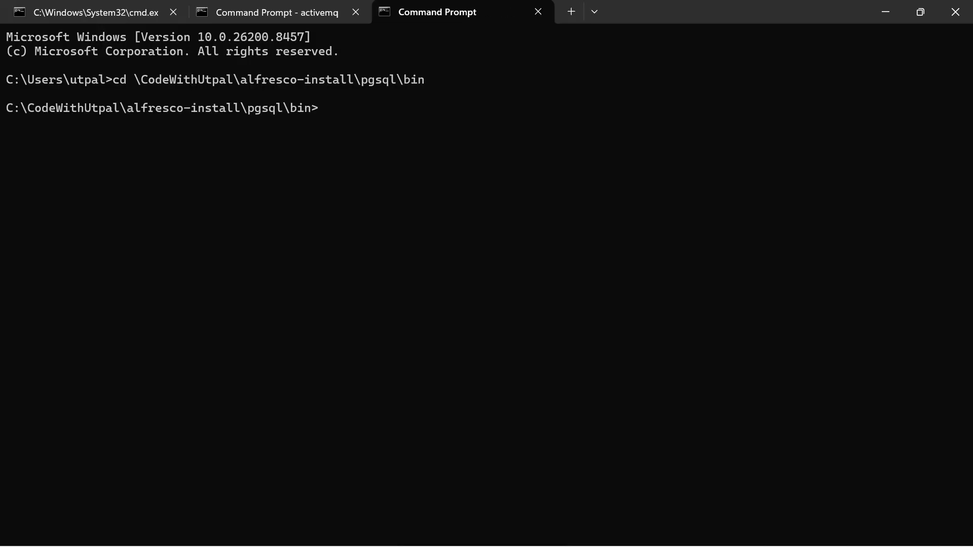
Step: Paste and run the pg_ctl start command so PostgreSQL reports server started
key(ctrl+v)
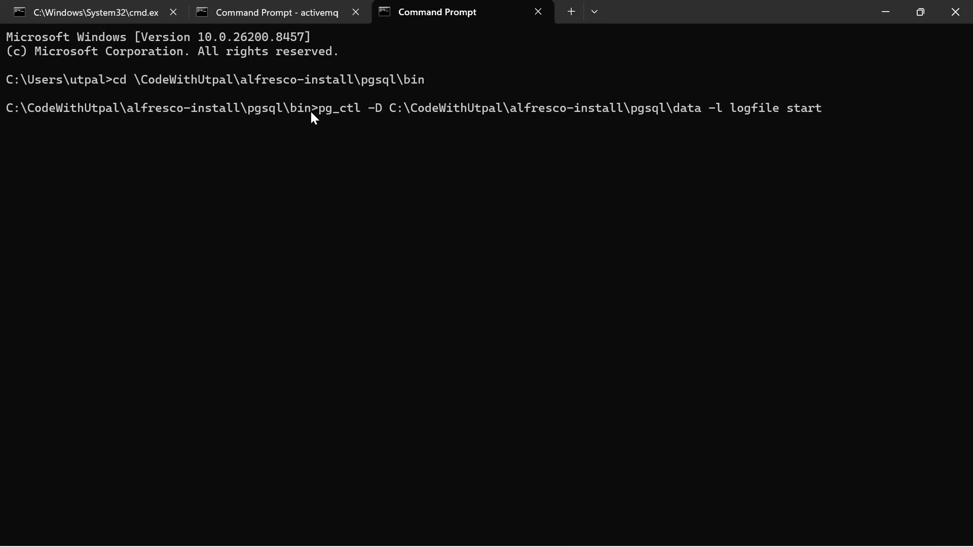
key(Return)
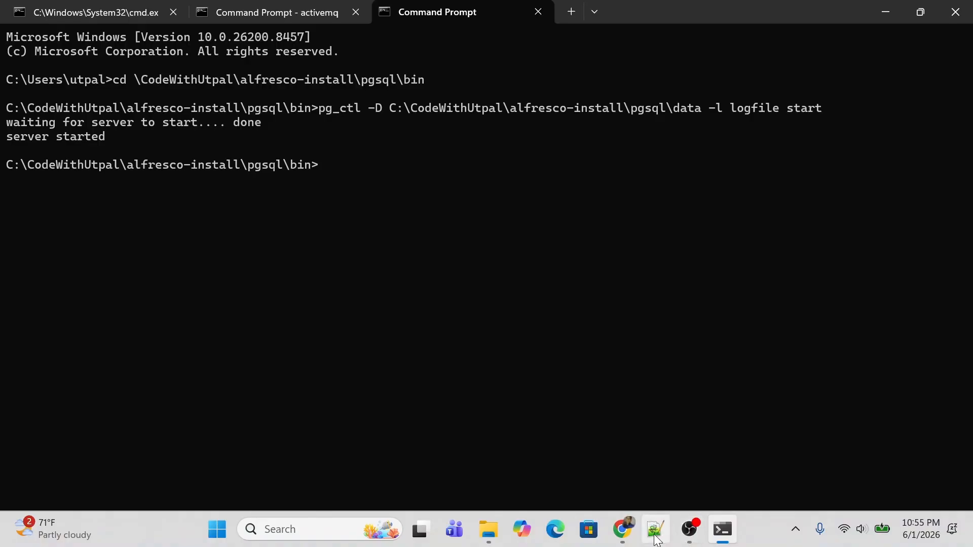
click(655, 532)
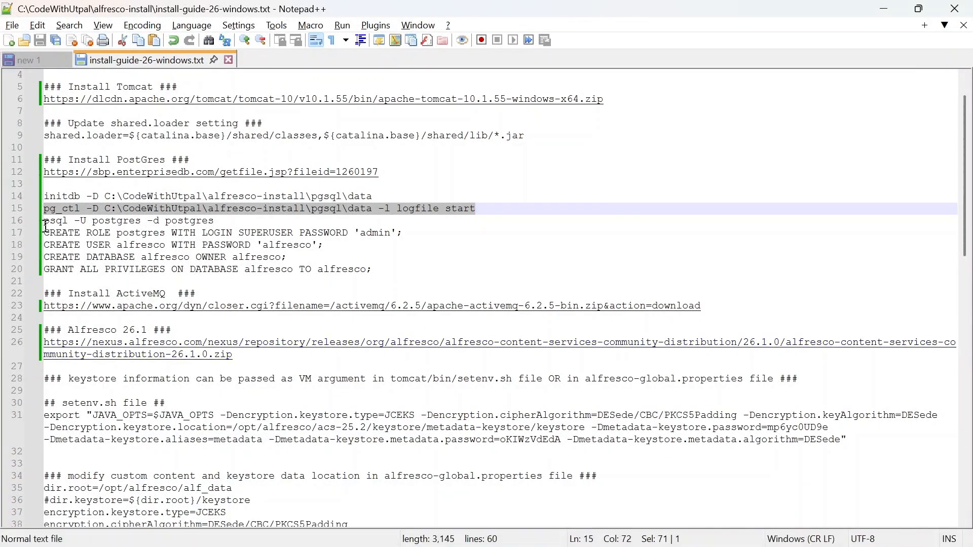
Step: Copy psql -U postgres -d postgres from guide line 16 and run it at the pgsql\bin prompt
drag(218, 222, 43, 223)
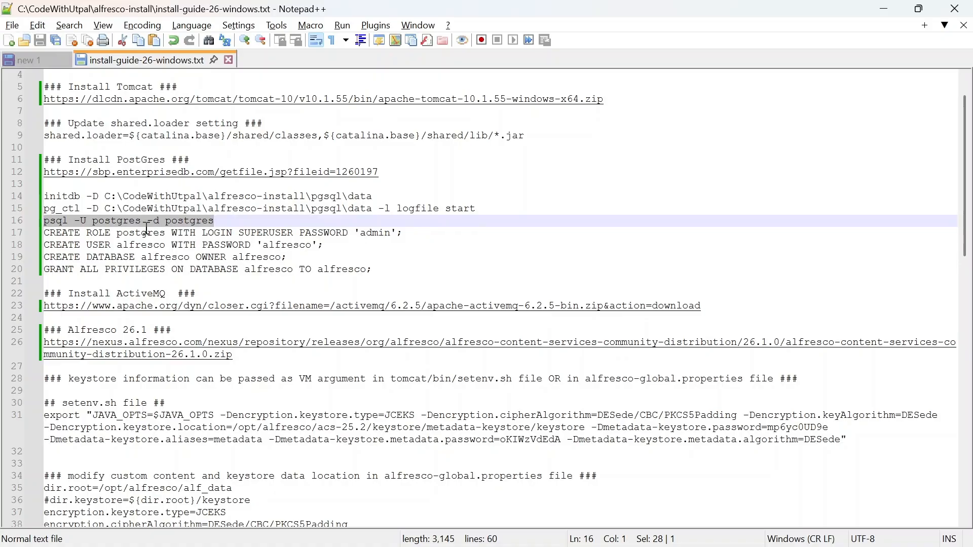
right_click(116, 220)
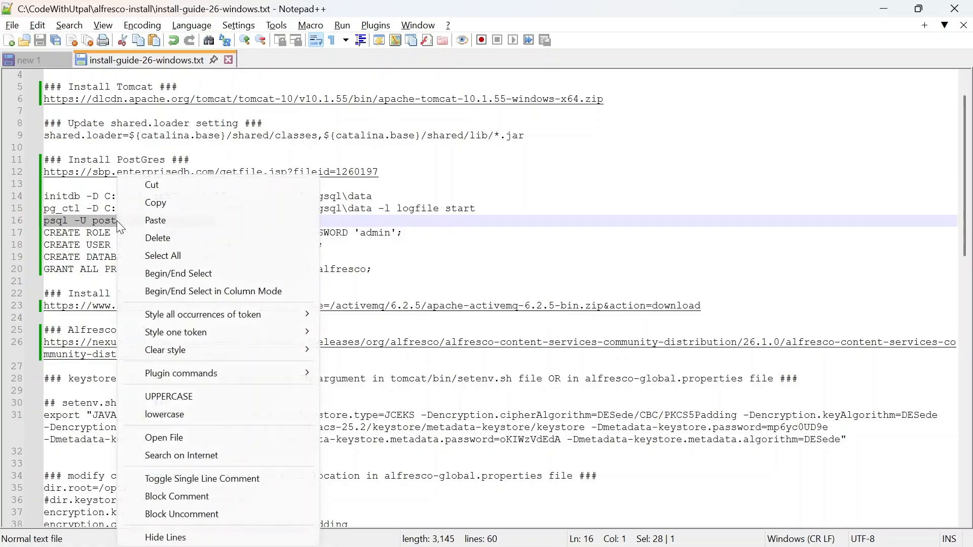
click(152, 203)
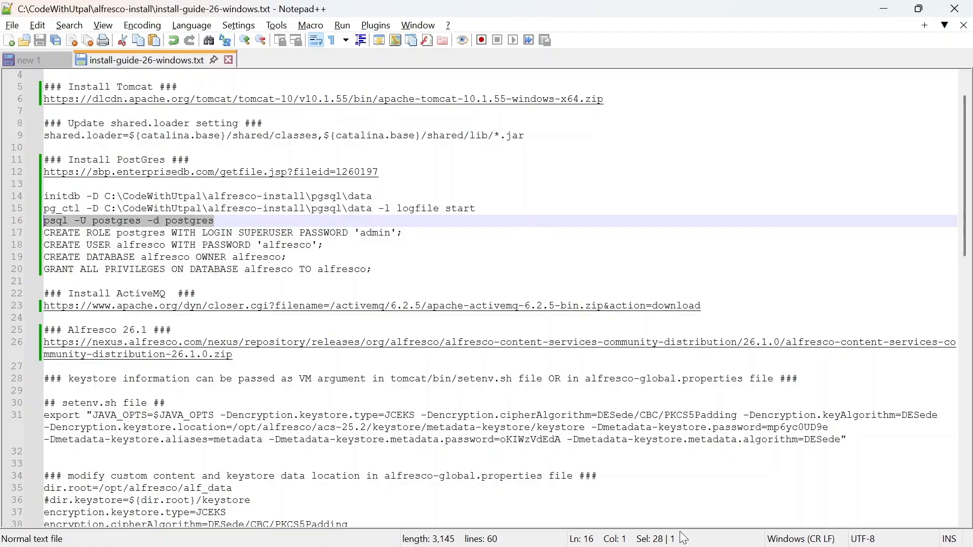
mouse_move(659, 545)
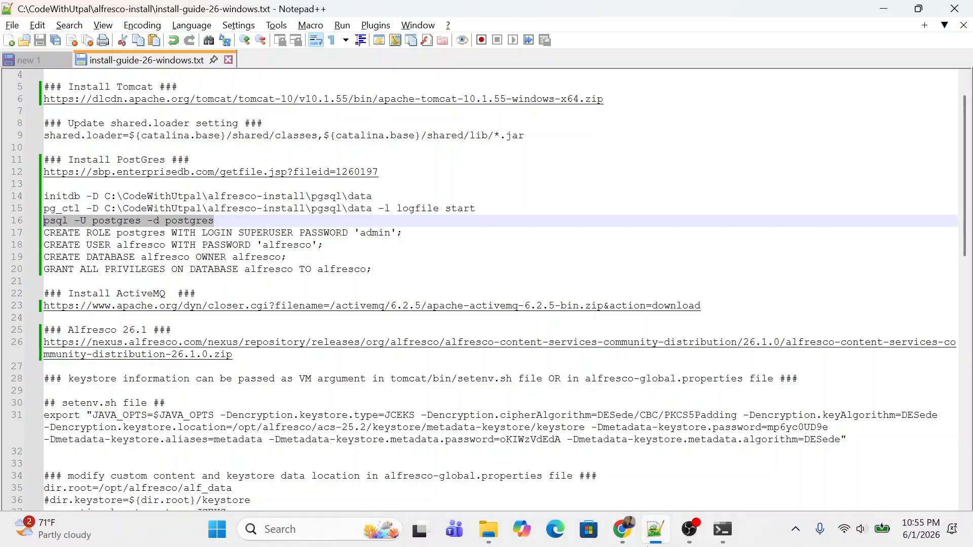
click(726, 540)
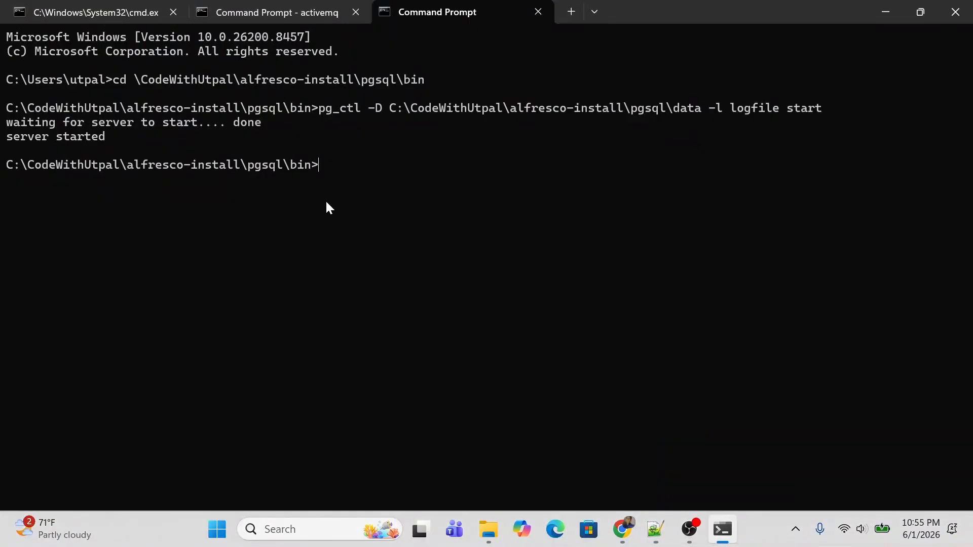
key(ctrl+v)
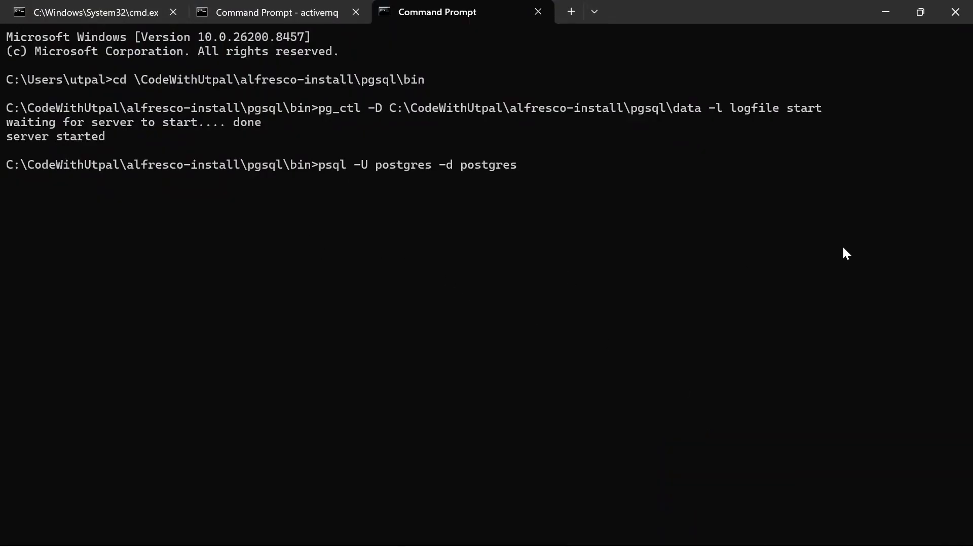
key(Return)
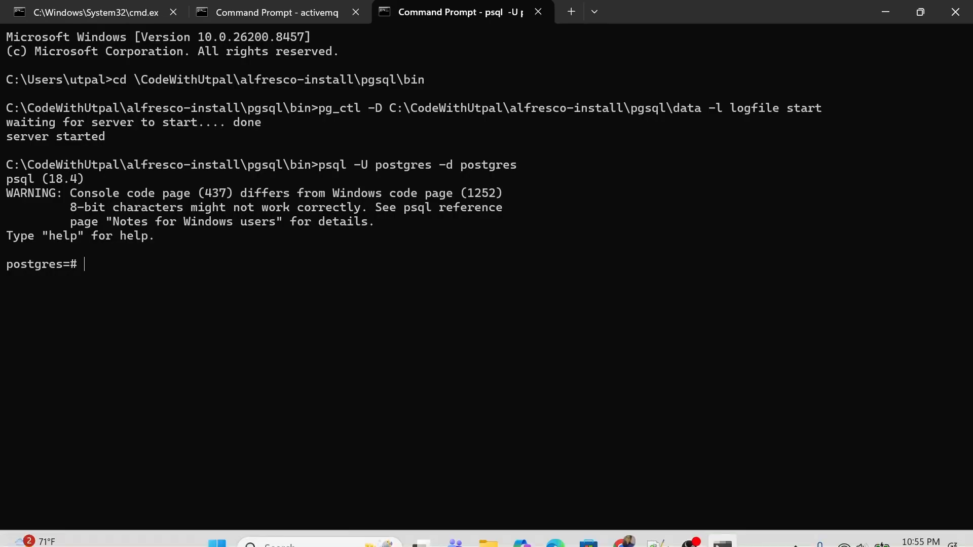
click(656, 530)
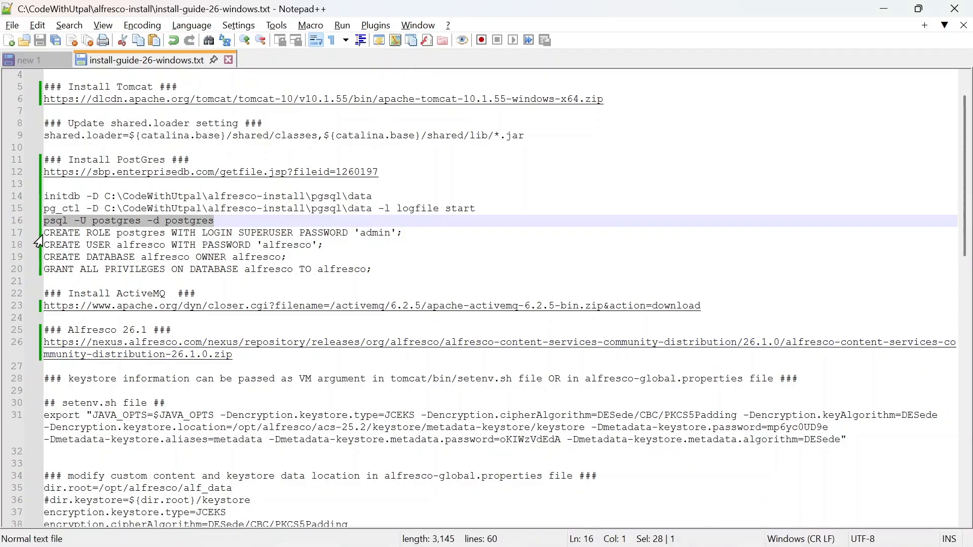
drag(43, 233, 413, 232)
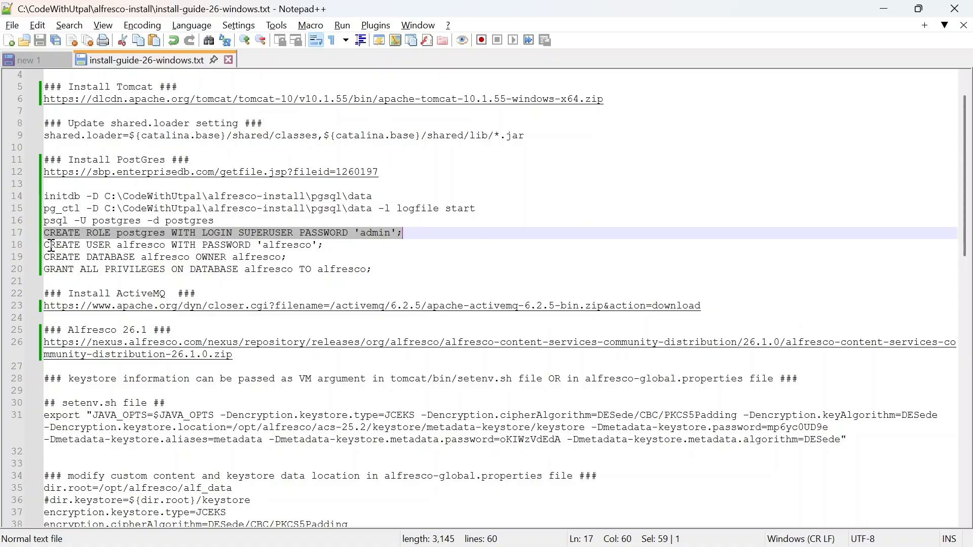
double_click(146, 246)
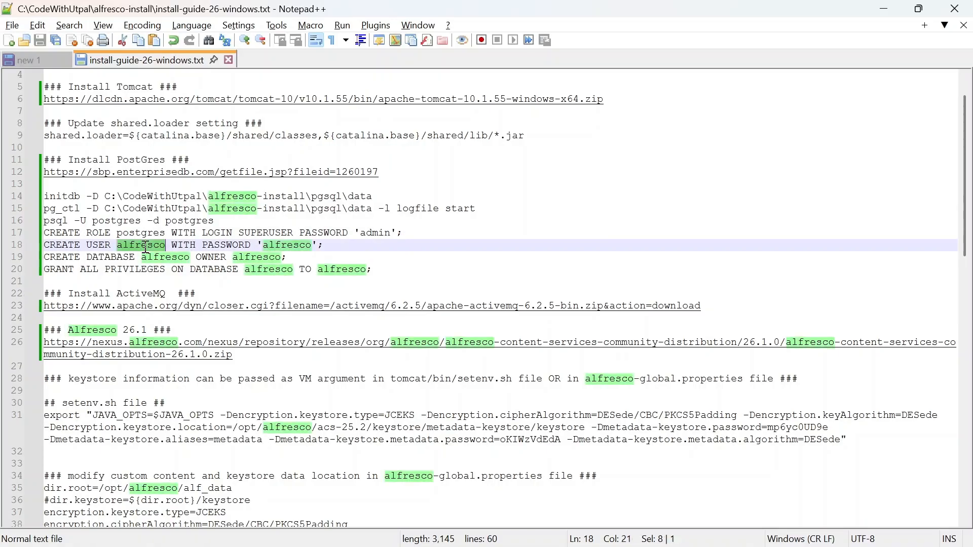
click(341, 250)
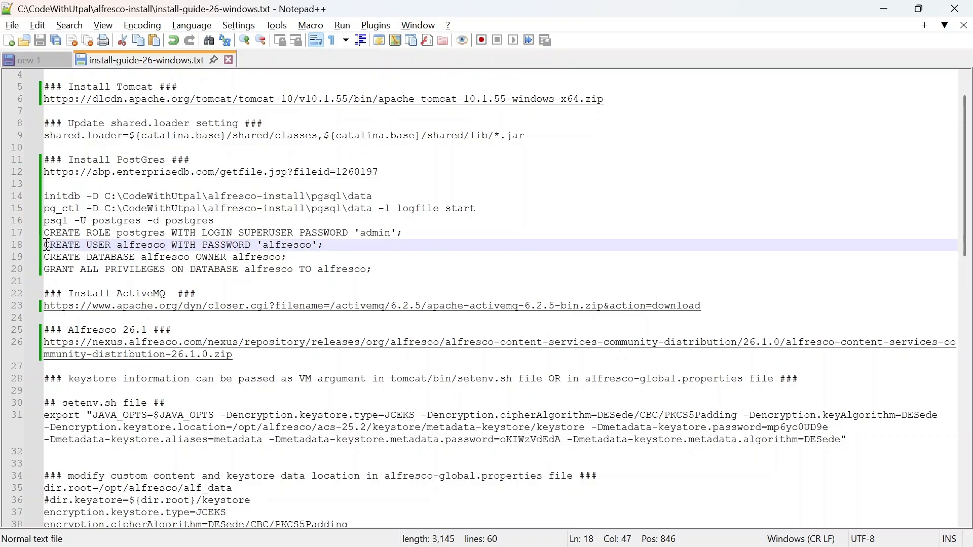
drag(48, 246, 358, 269)
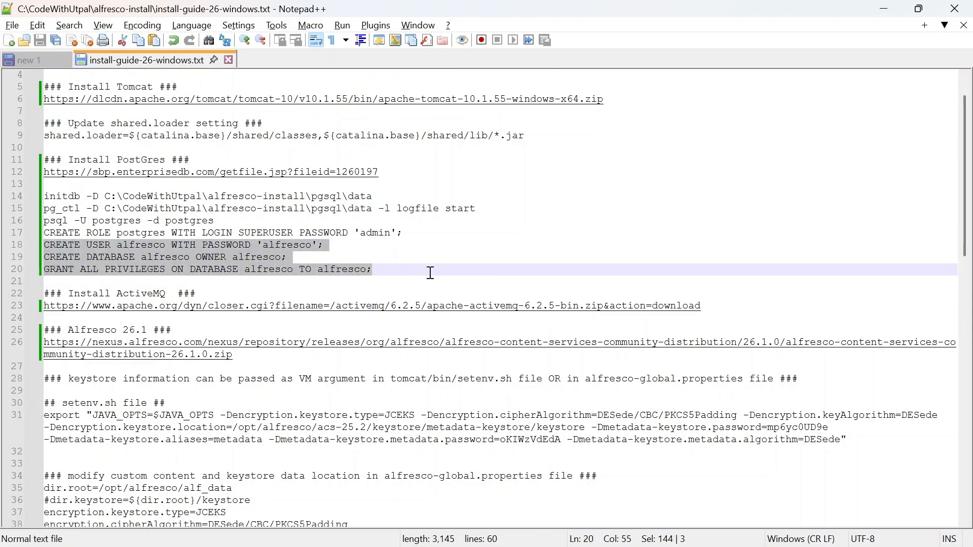
click(387, 269)
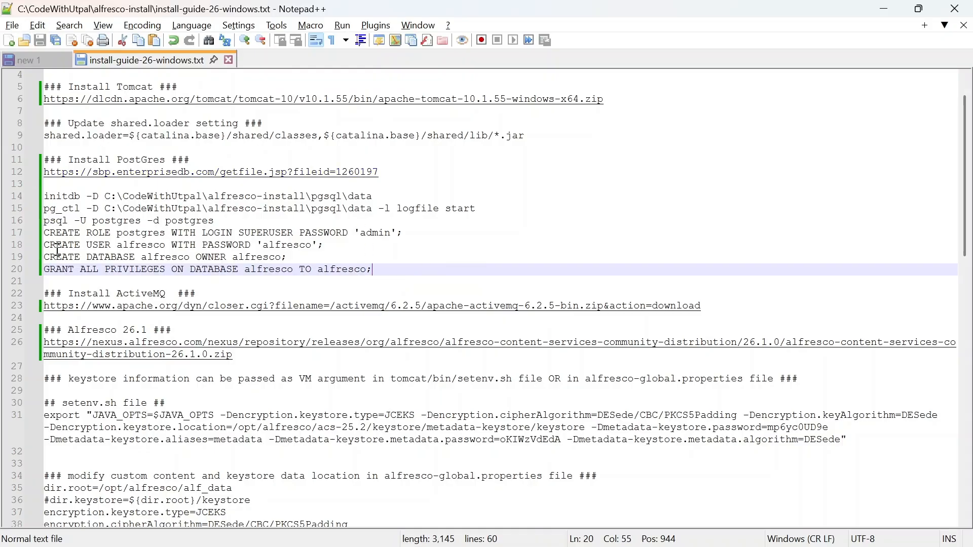
scroll(276, 226, down, 1)
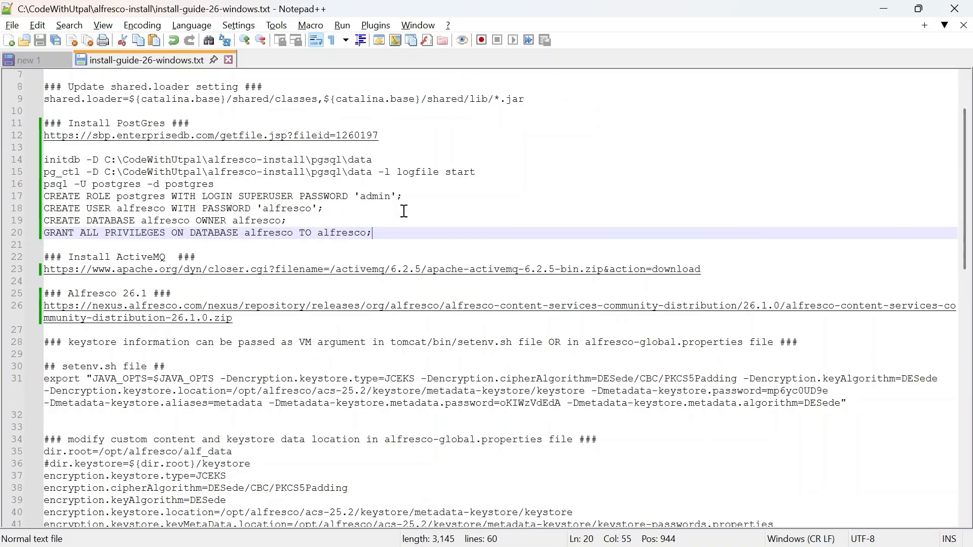
scroll(402, 211, down, 1)
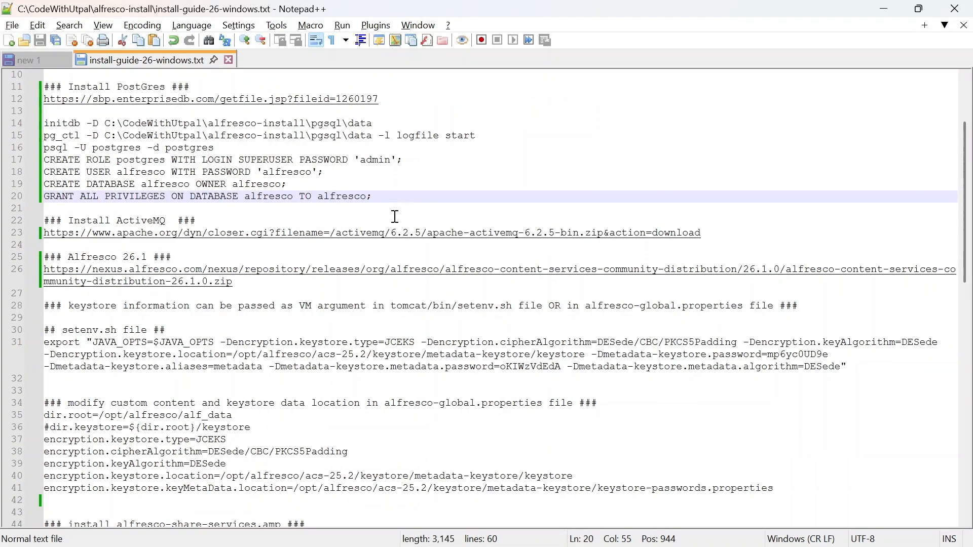
double_click(89, 257)
click(194, 261)
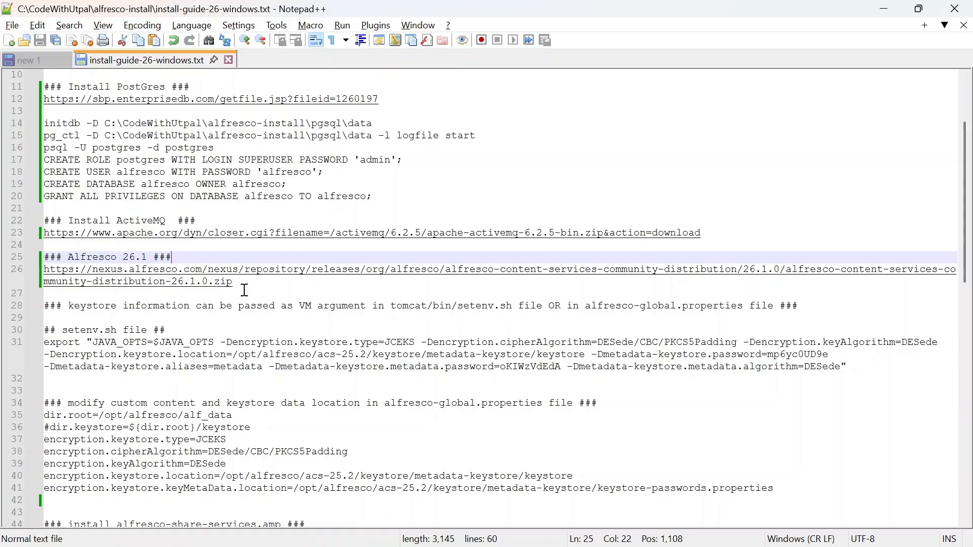
scroll(578, 194, up, 3)
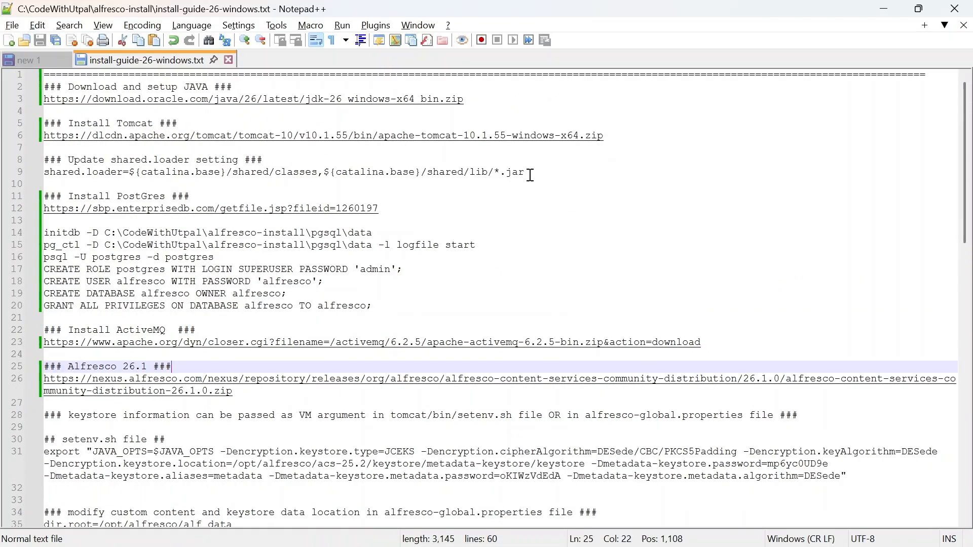
Step: Review the shared.loader value on guide line 9, then return to alfresco-install in File Explorer
drag(527, 173, 42, 159)
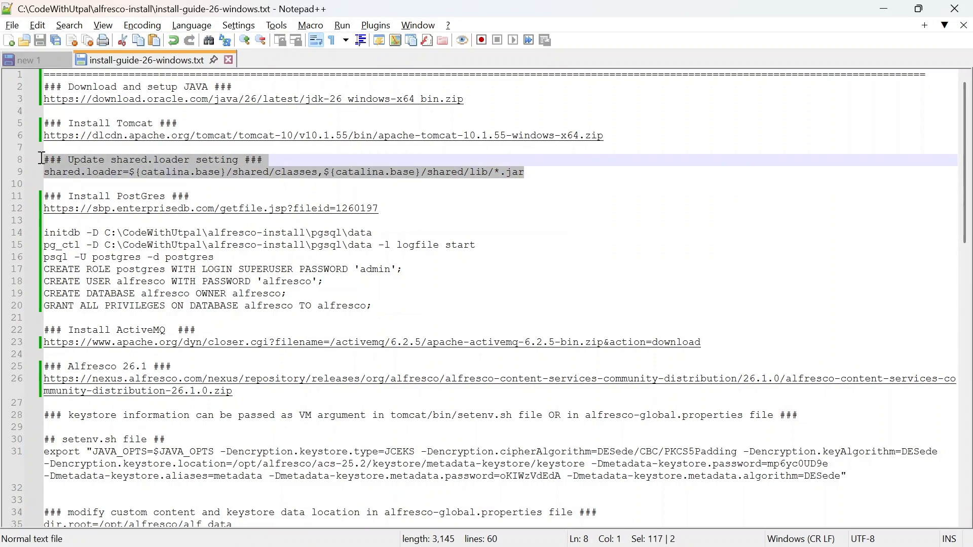
click(72, 160)
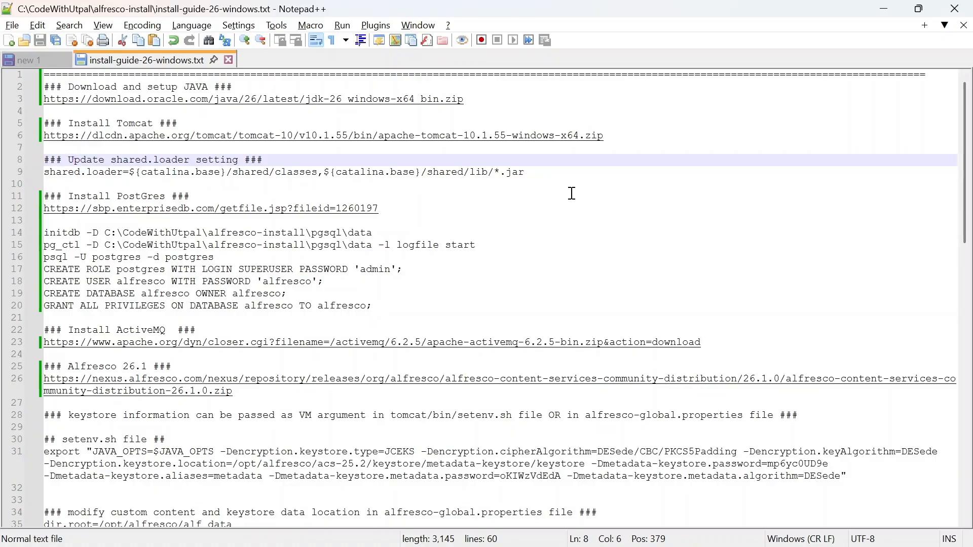
drag(530, 171, 47, 176)
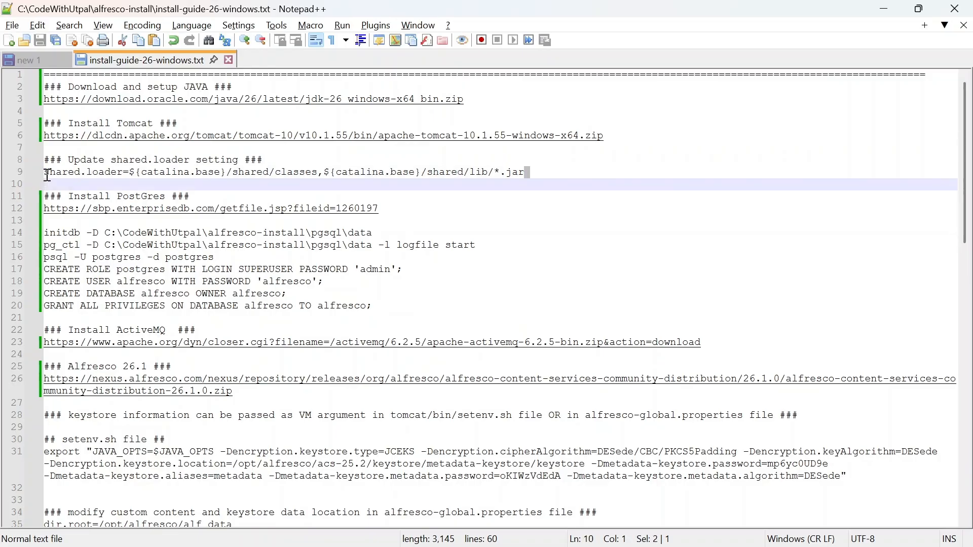
click(99, 173)
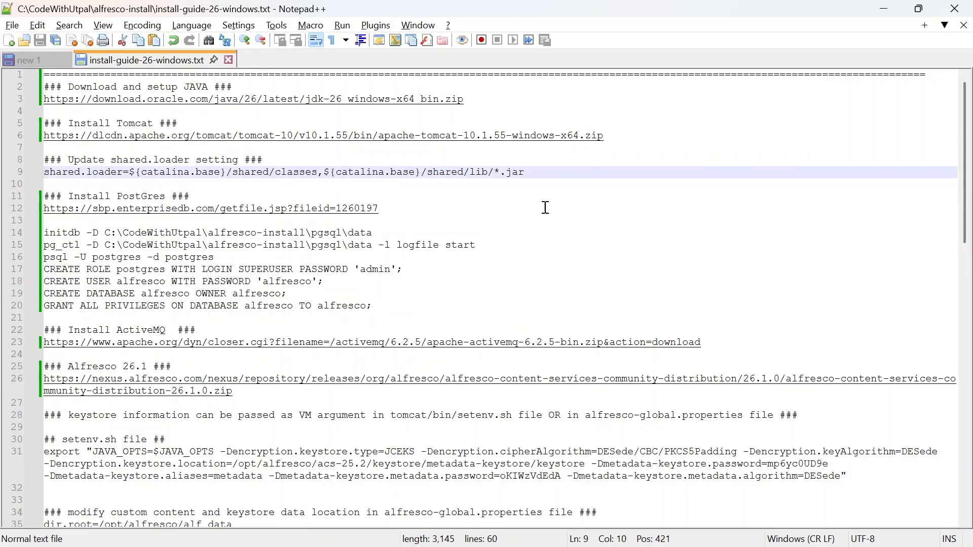
drag(539, 176, 215, 172)
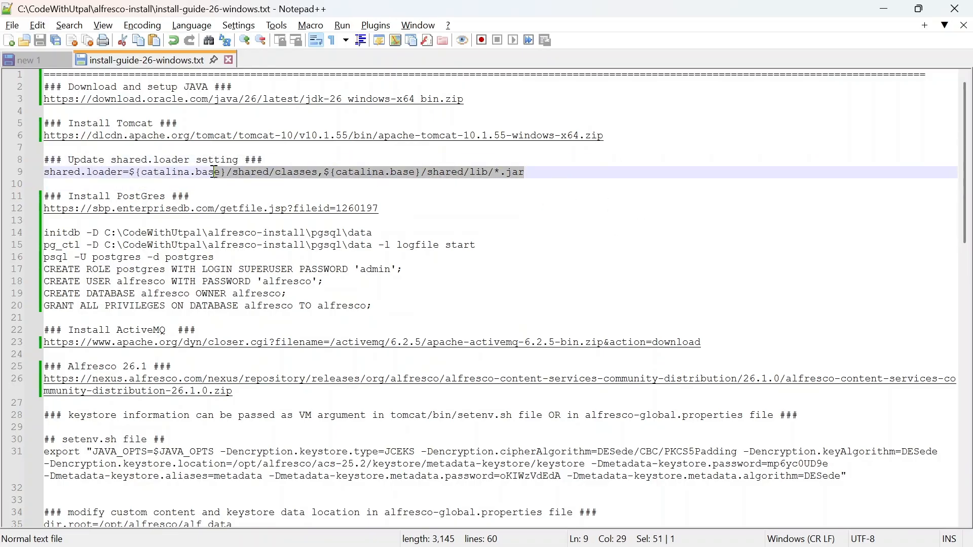
click(236, 175)
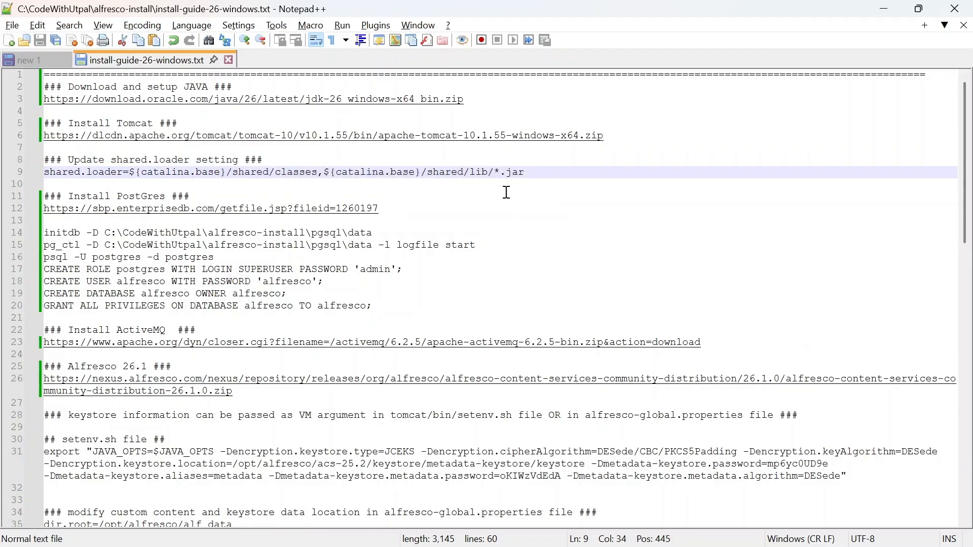
drag(526, 172, 45, 174)
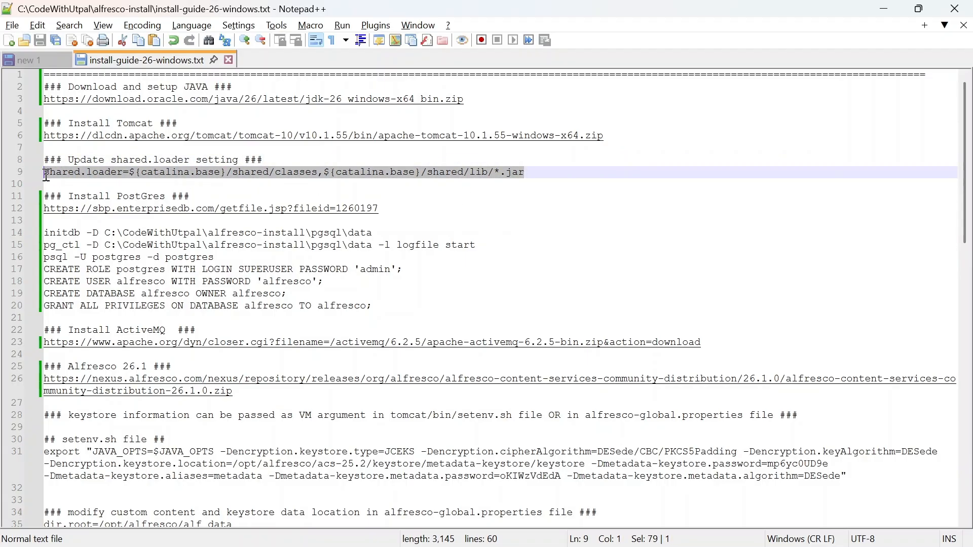
click(48, 160)
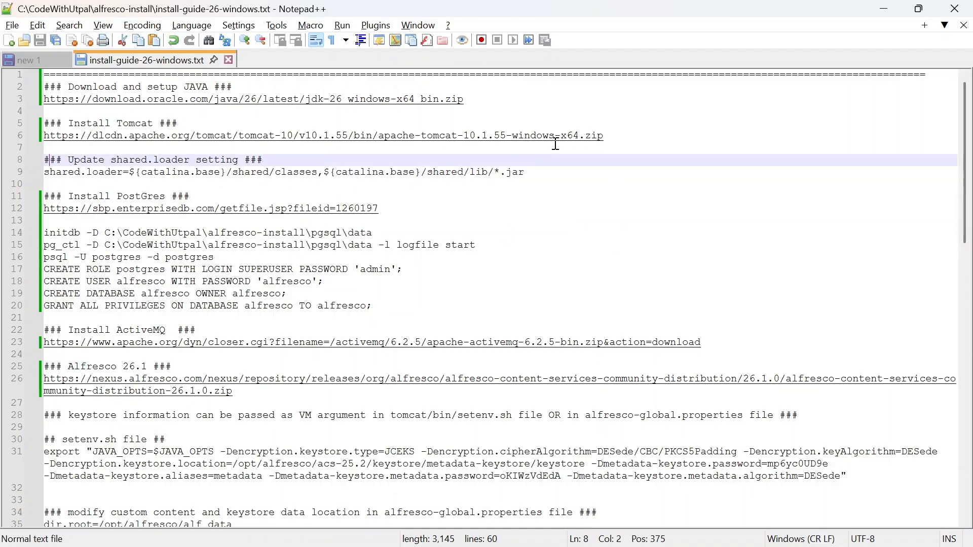
mouse_move(483, 542)
click(484, 446)
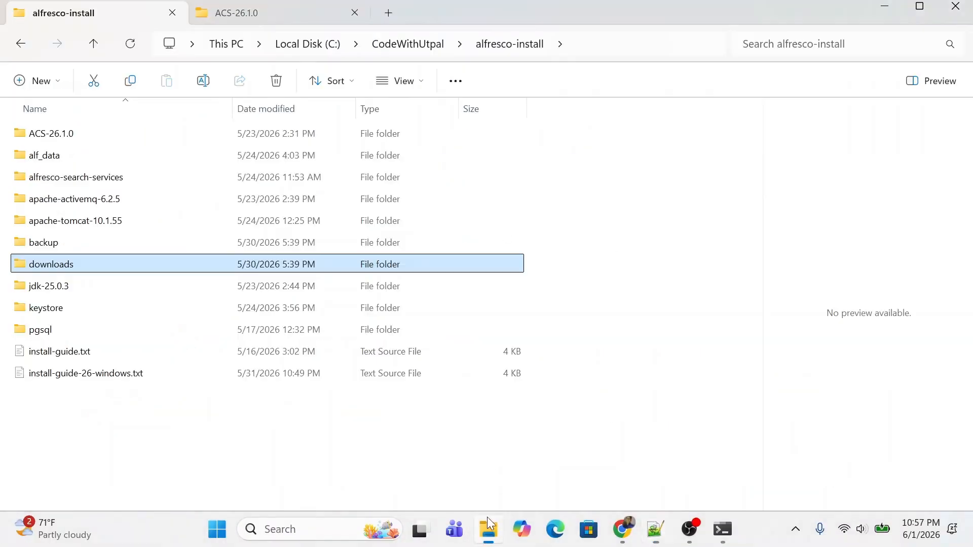
Step: Open apache-tomcat-10.1.55\conf\catalina.properties with Edit with Notepad++
double_click(54, 221)
double_click(37, 157)
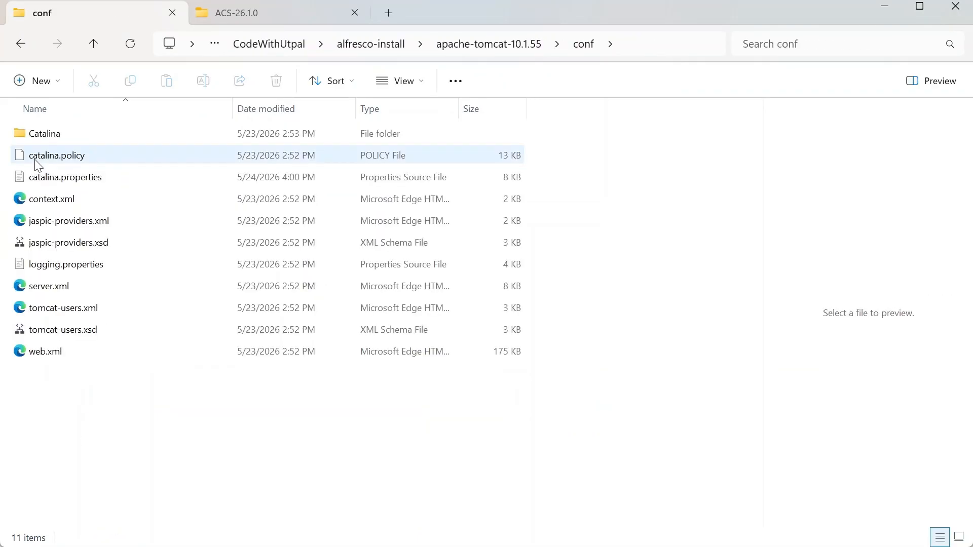
click(61, 179)
right_click(61, 178)
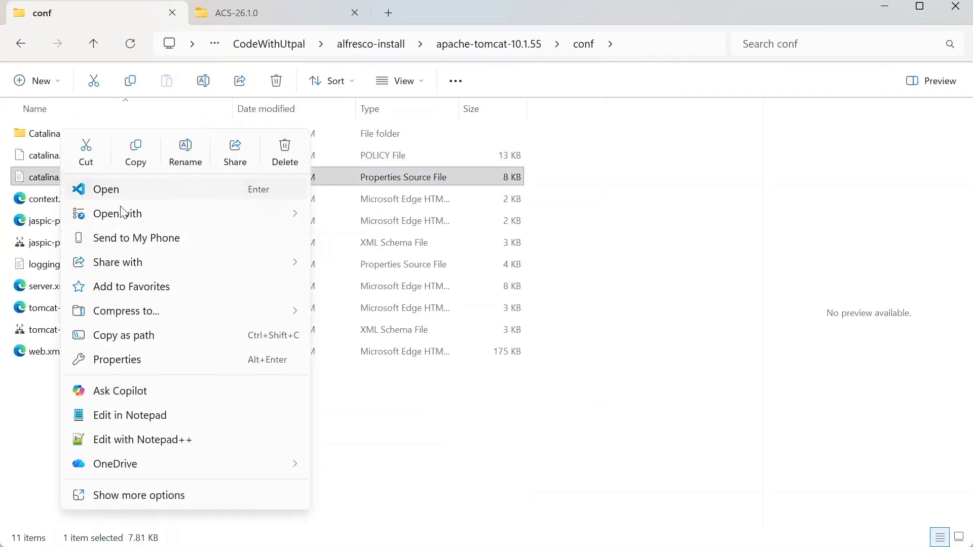
click(129, 441)
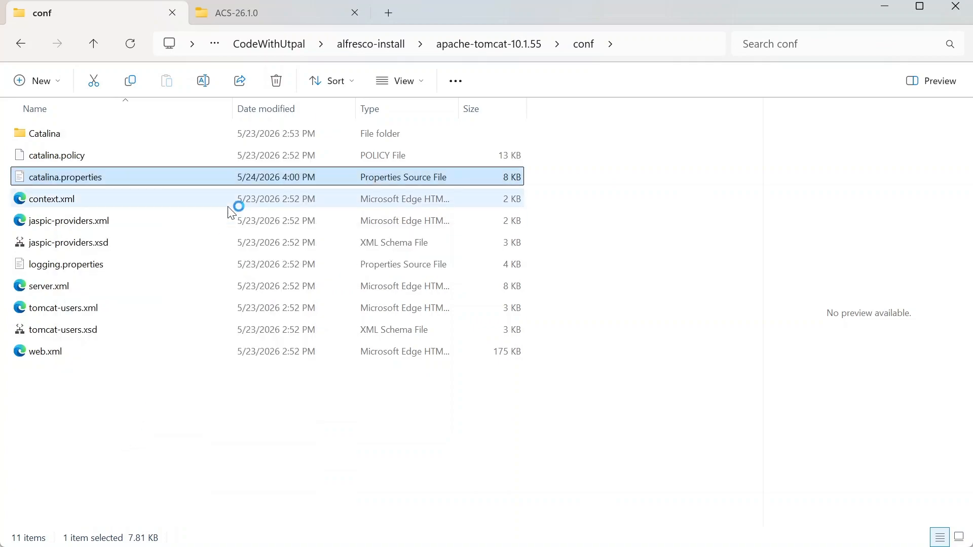
scroll(286, 274, down, 8)
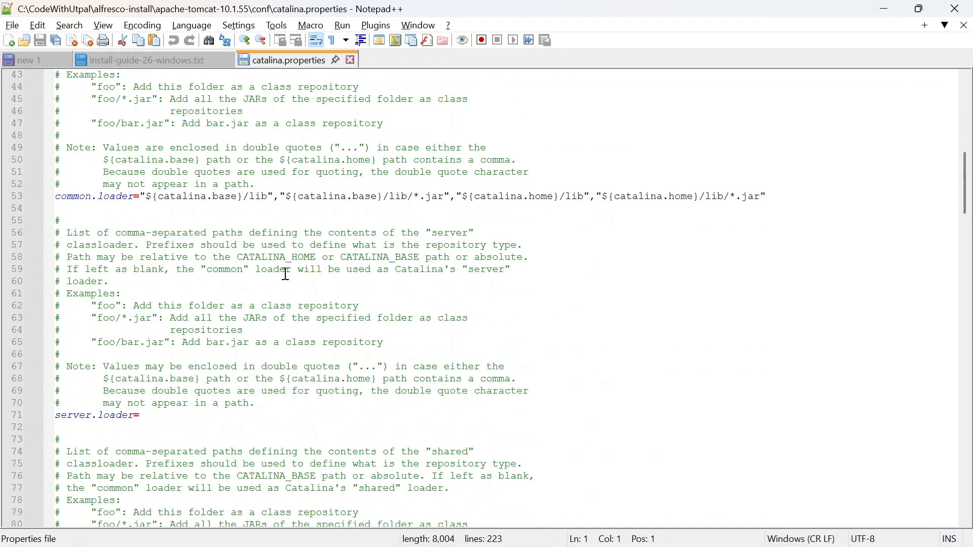
Step: Verify line 90 sets shared.loader to ${catalina.base}/shared/classes and shared/lib/*.jar
scroll(137, 239, down, 11)
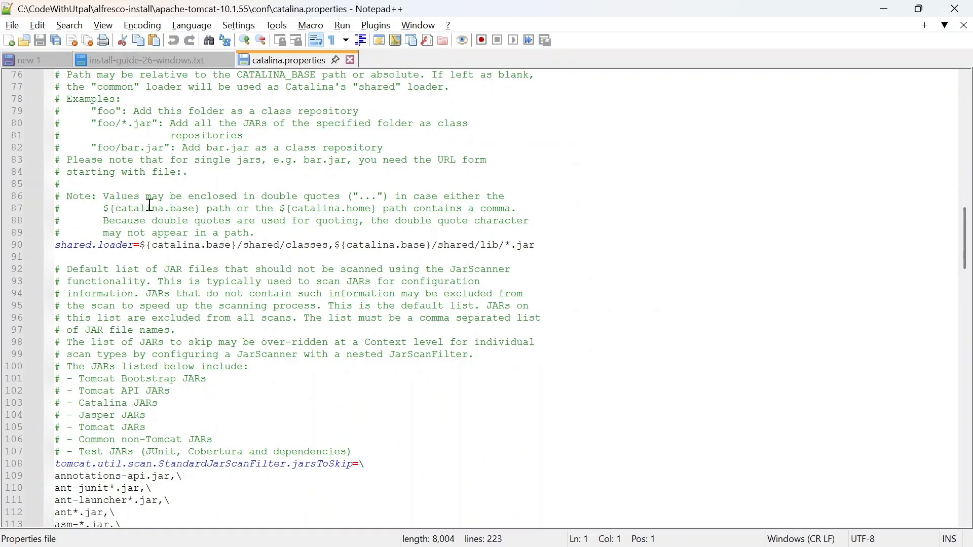
drag(547, 242, 284, 251)
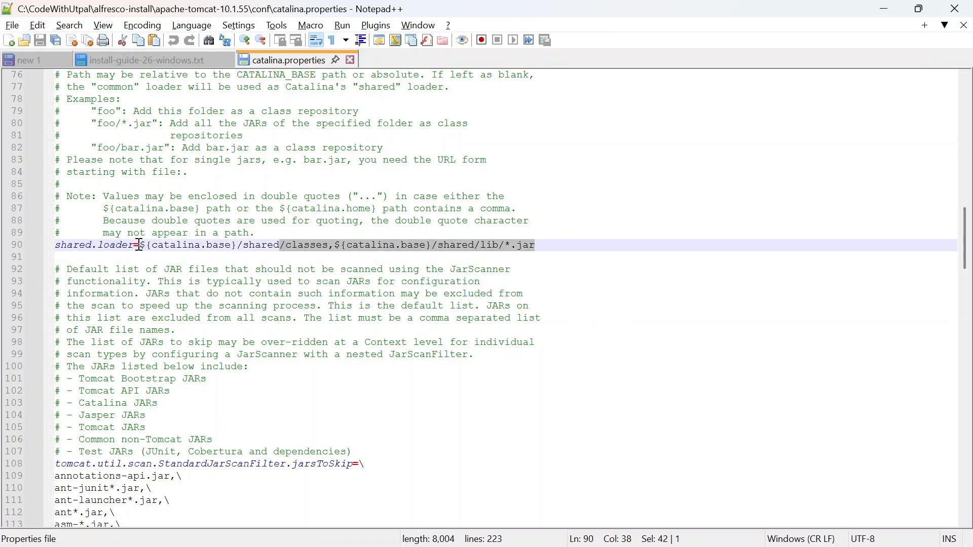
drag(140, 247, 536, 248)
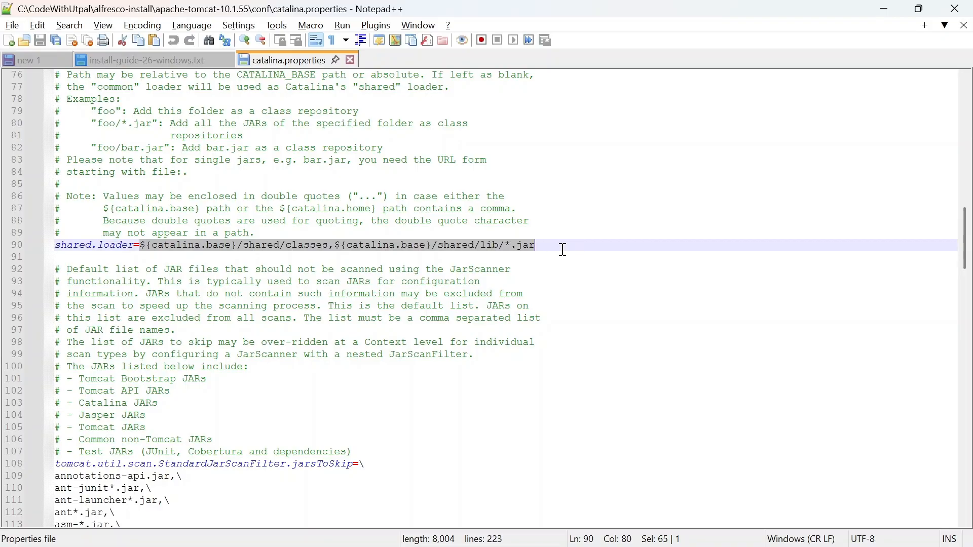
click(563, 249)
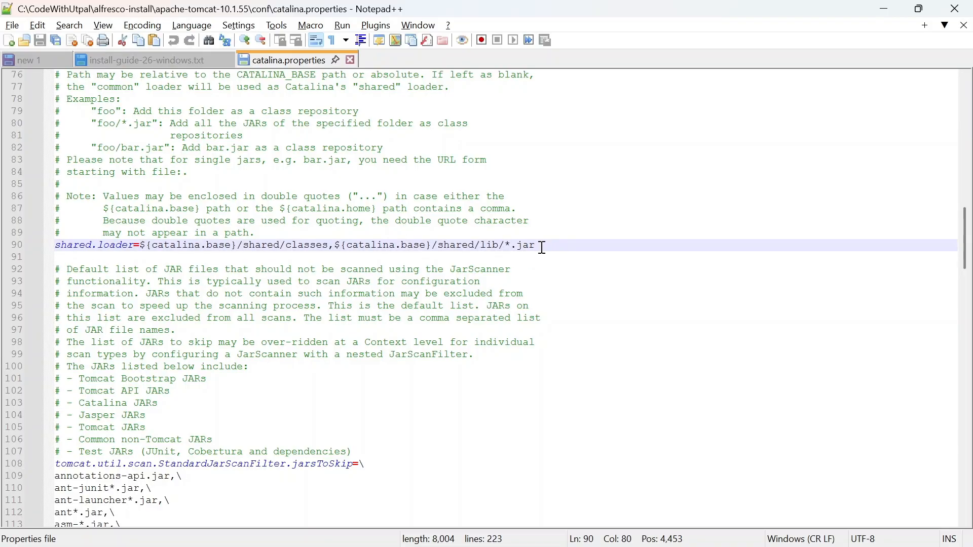
drag(543, 248, 53, 247)
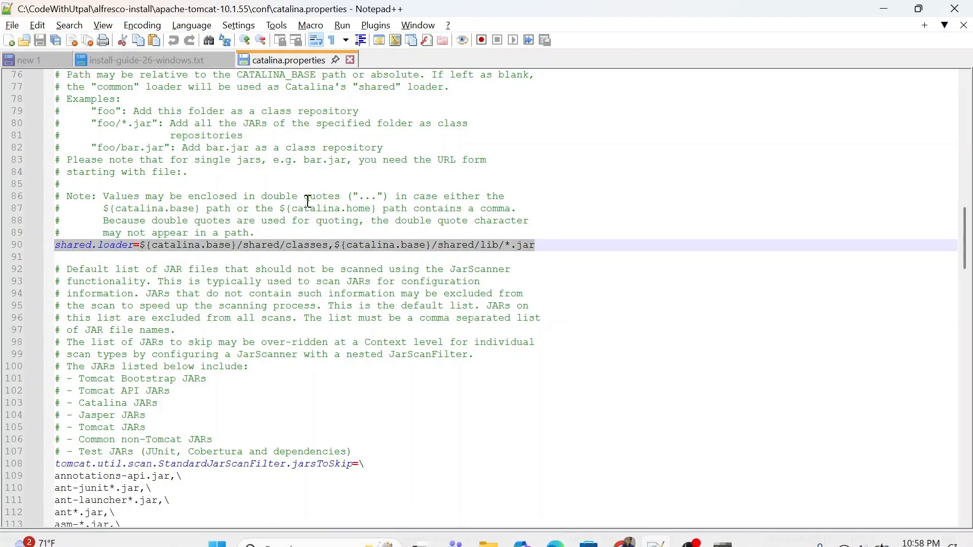
click(557, 247)
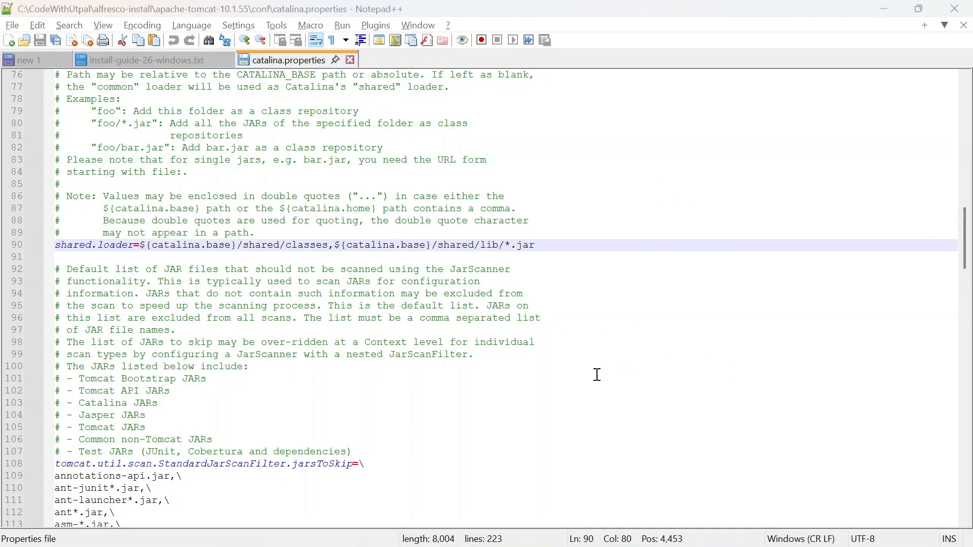
key(alt+Tab)
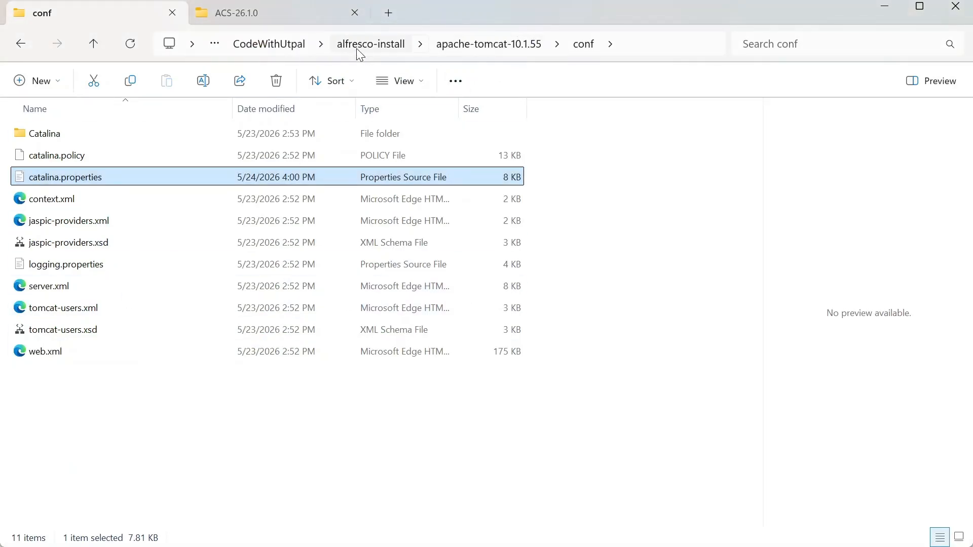
Step: Review the seven items in ACS-26.1.0, including the keystore folder, from alfresco-install
click(368, 44)
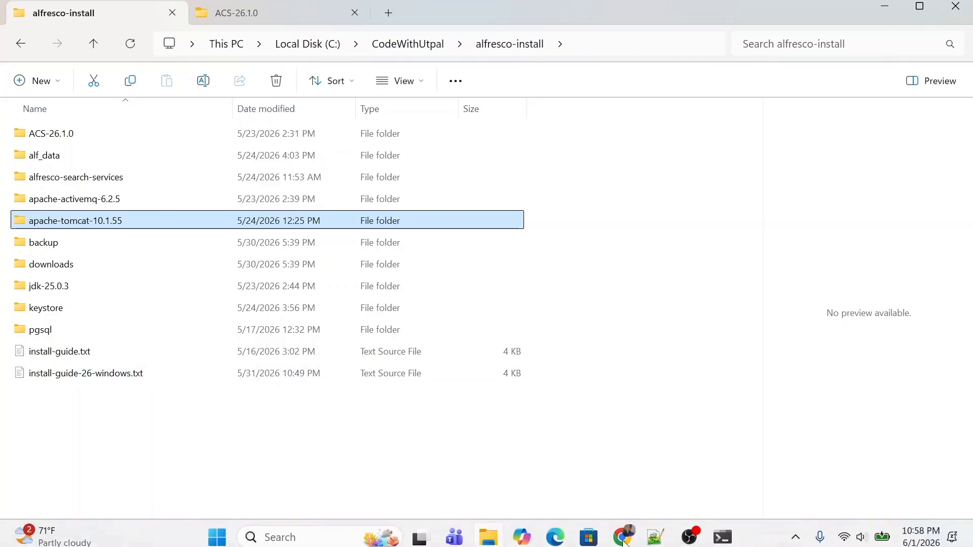
mouse_move(655, 536)
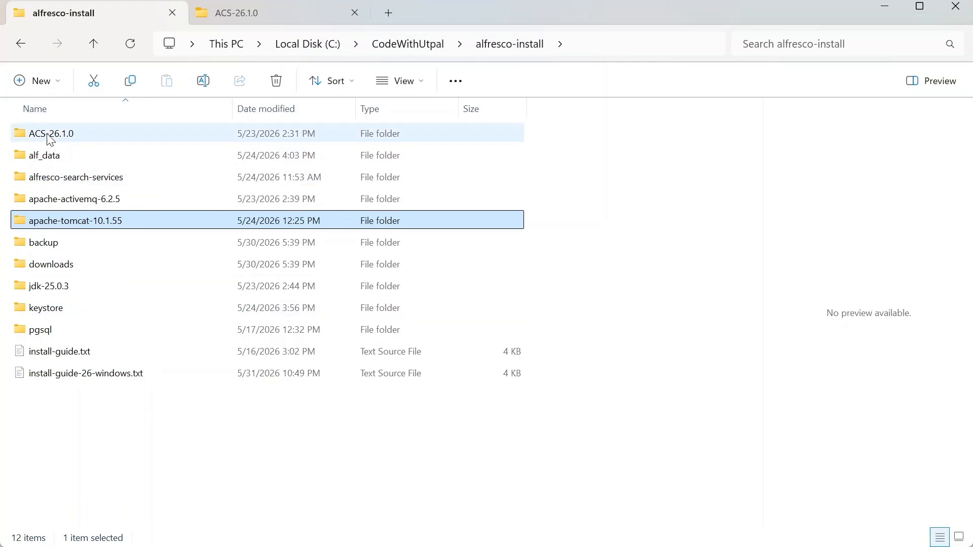
double_click(26, 135)
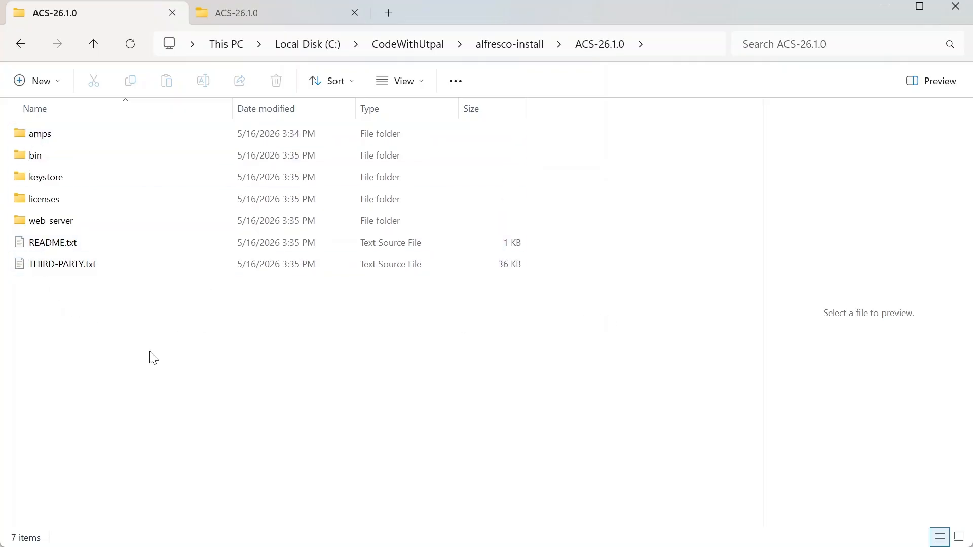
drag(46, 296, 7, 120)
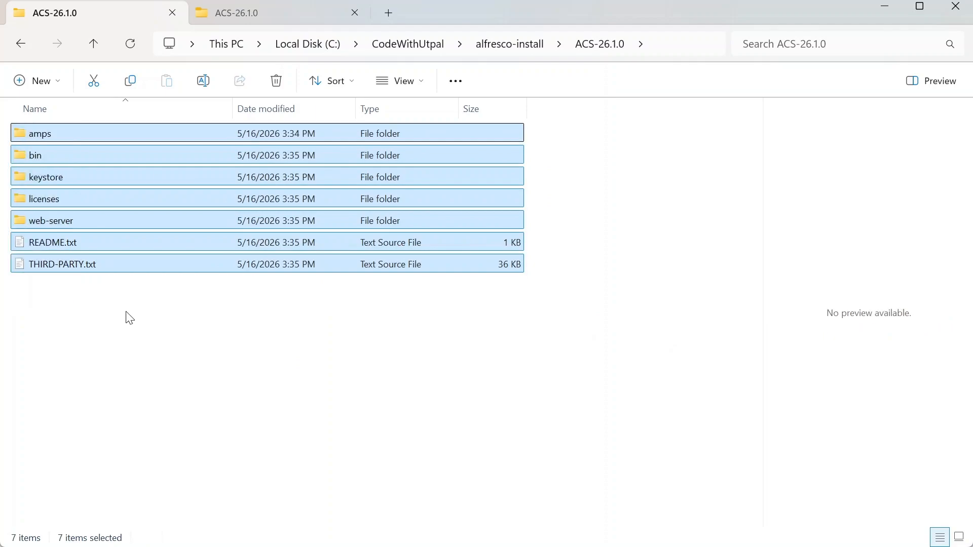
click(128, 320)
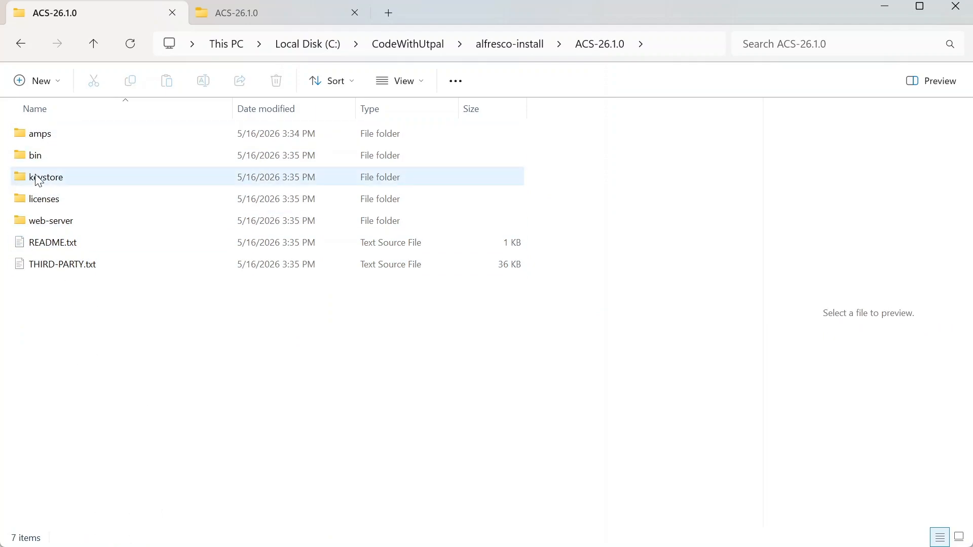
click(23, 181)
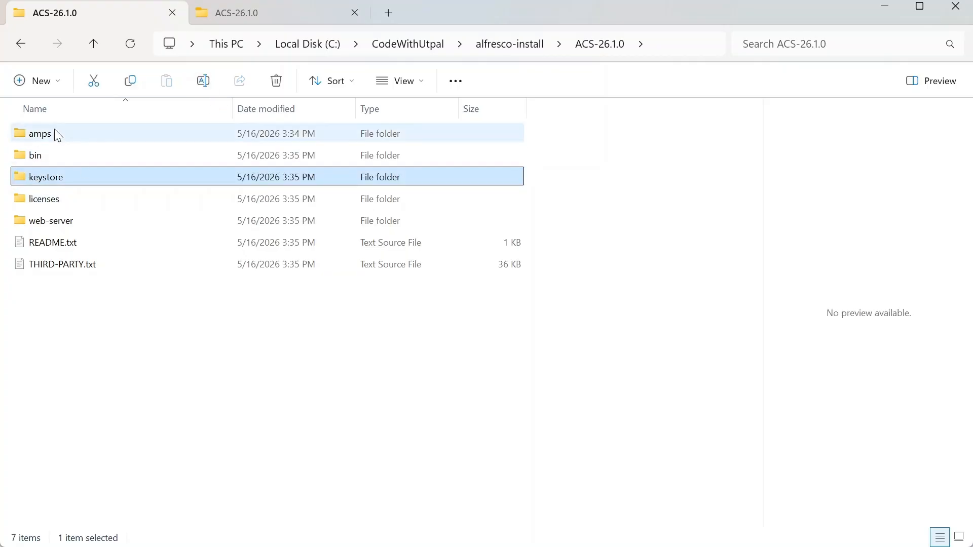
click(517, 47)
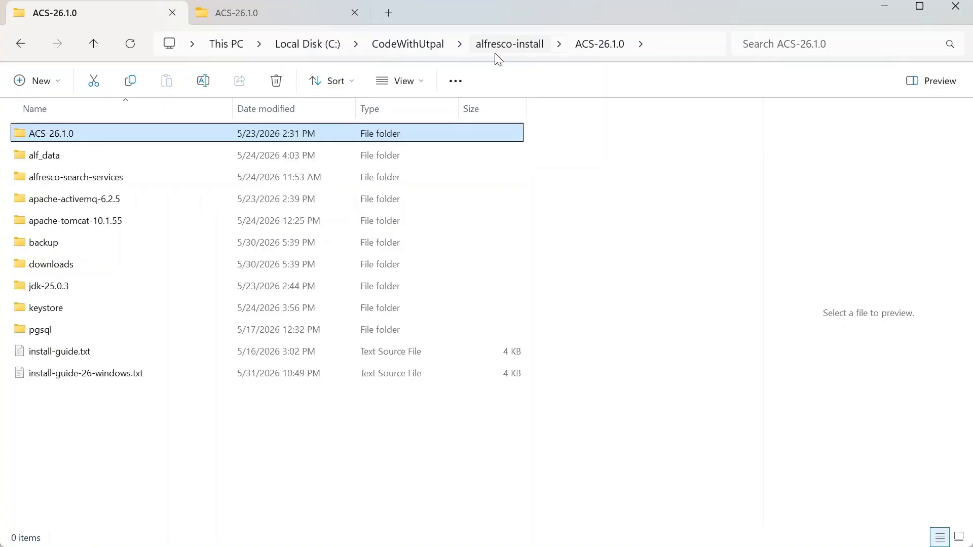
Step: Look inside alf_data and keystore, returning to alfresco-install each time
click(44, 162)
double_click(44, 161)
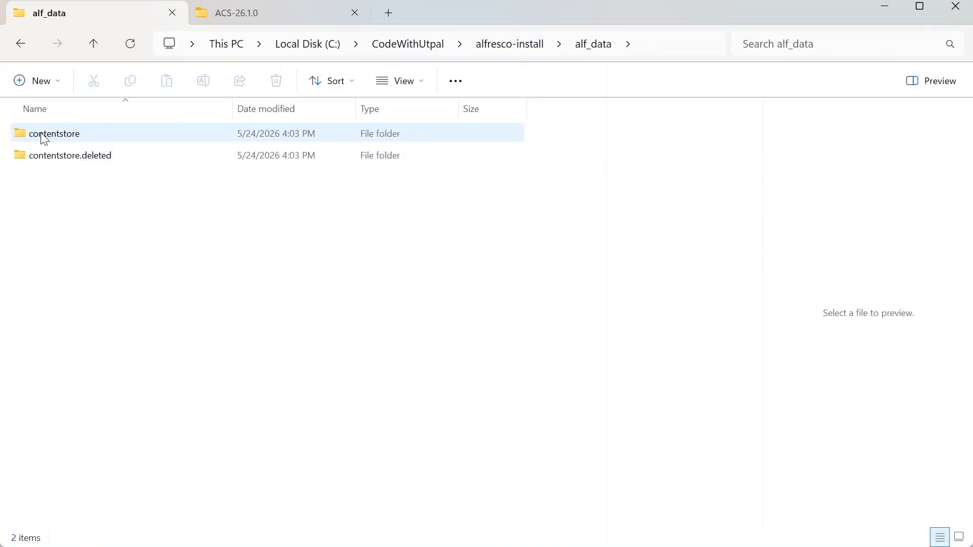
click(518, 44)
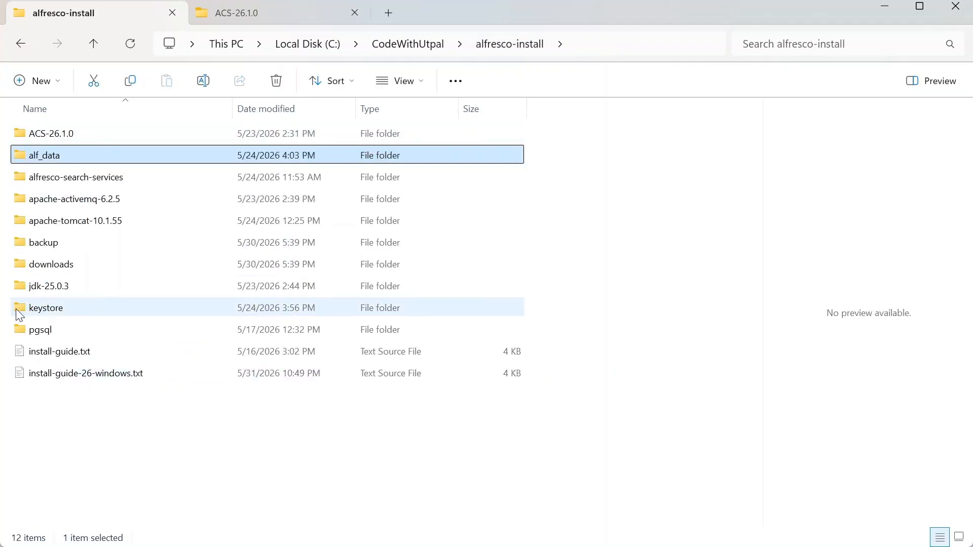
click(31, 310)
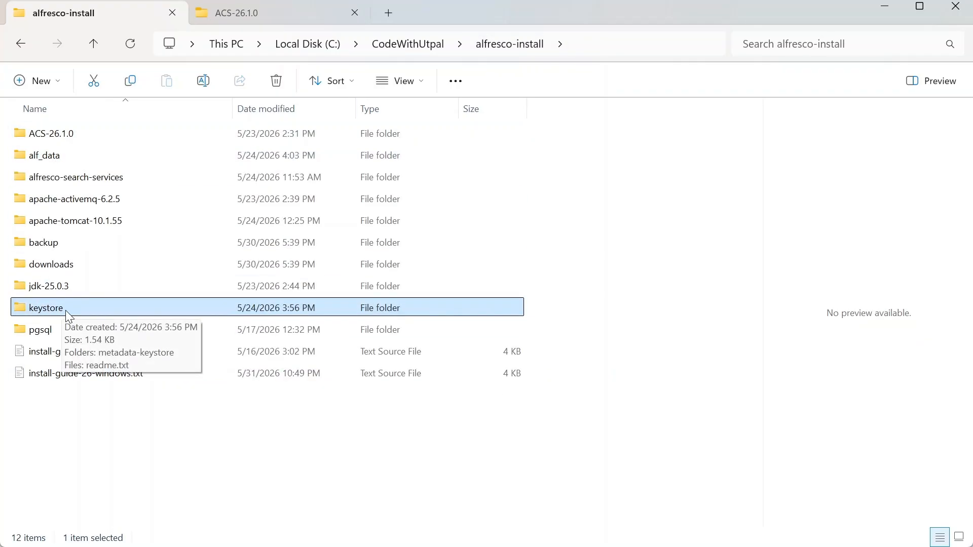
double_click(21, 308)
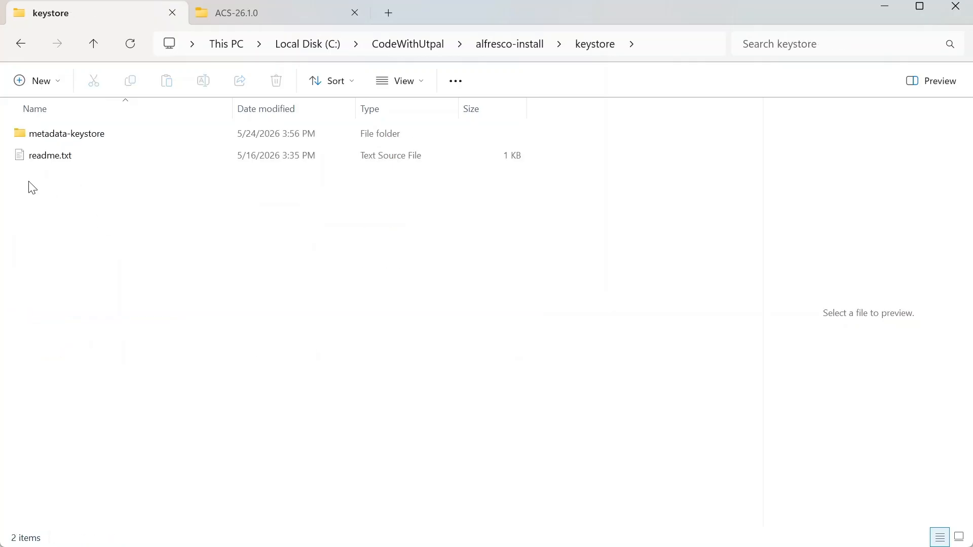
click(506, 44)
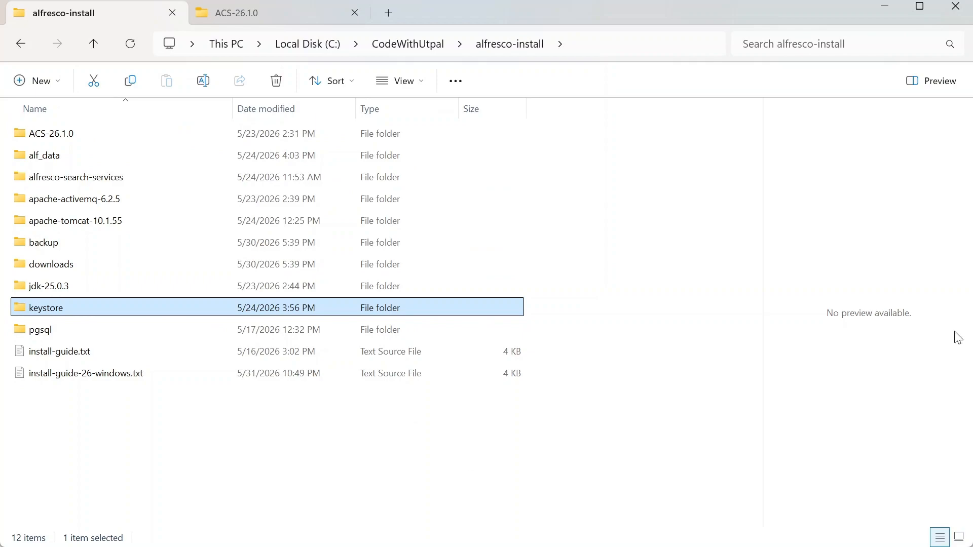
mouse_move(18, 311)
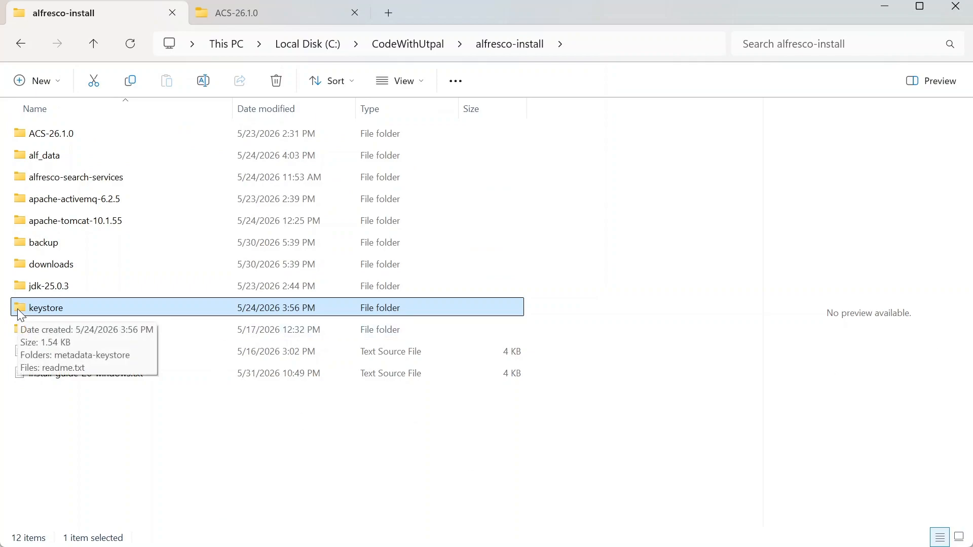
Step: Check amps holds alfresco-share-services.amp, then open ACS-26.1.0's web-server folder
double_click(49, 137)
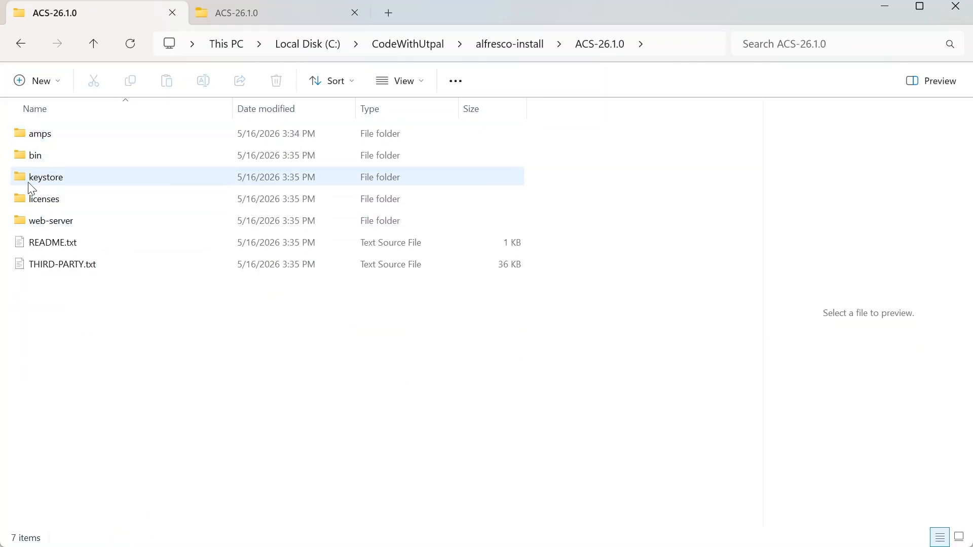
double_click(21, 219)
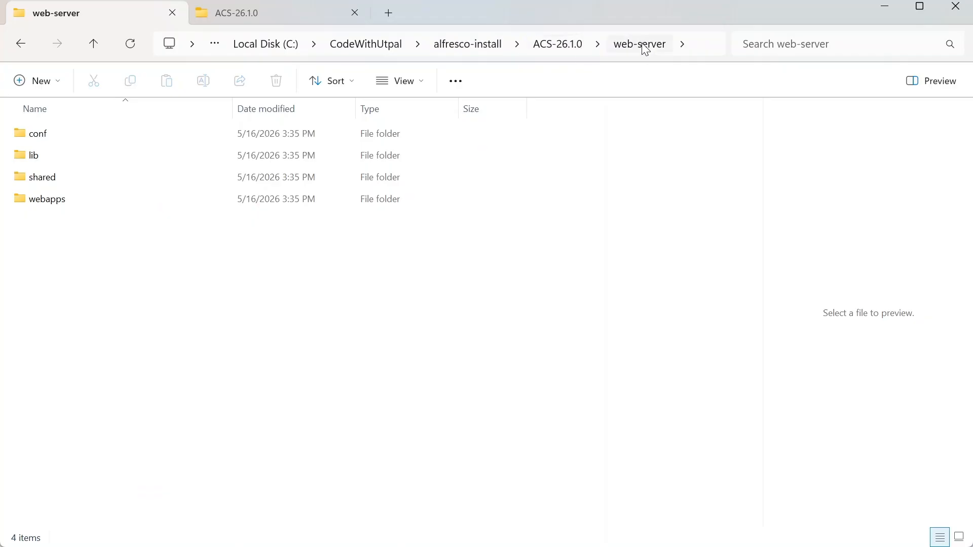
click(541, 49)
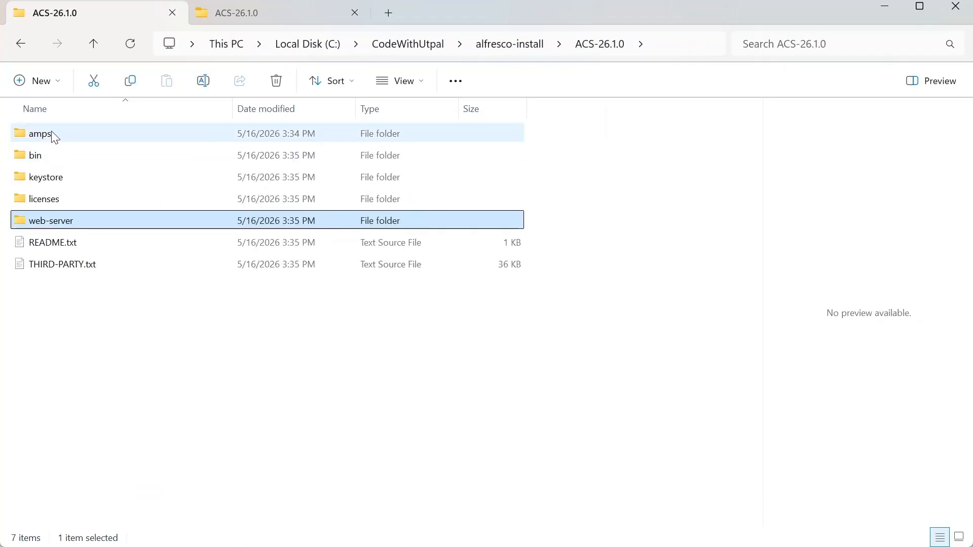
click(24, 156)
click(21, 135)
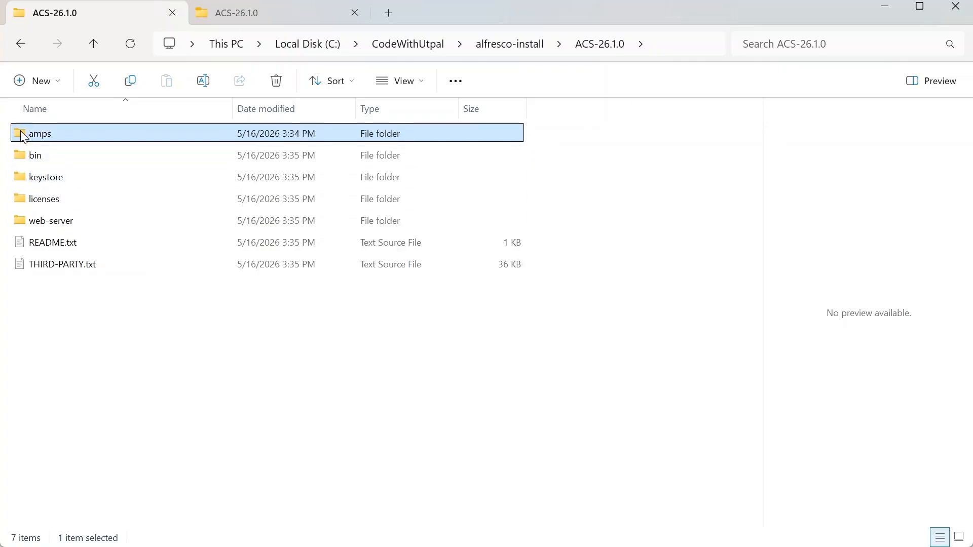
double_click(21, 135)
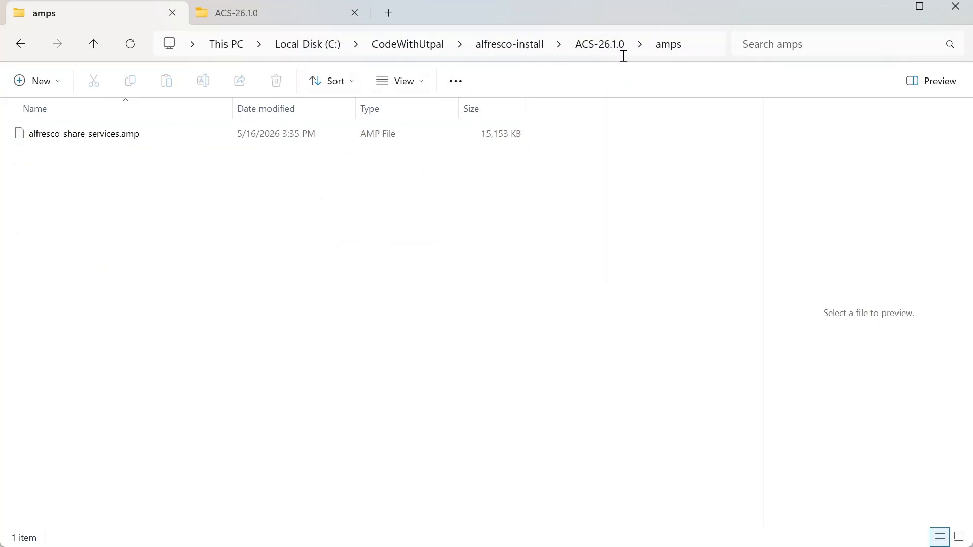
click(599, 45)
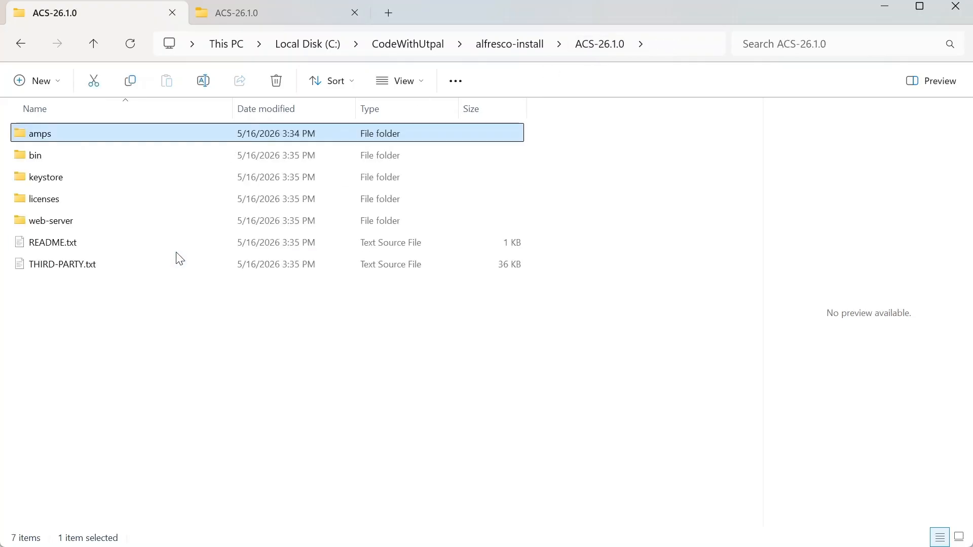
double_click(23, 223)
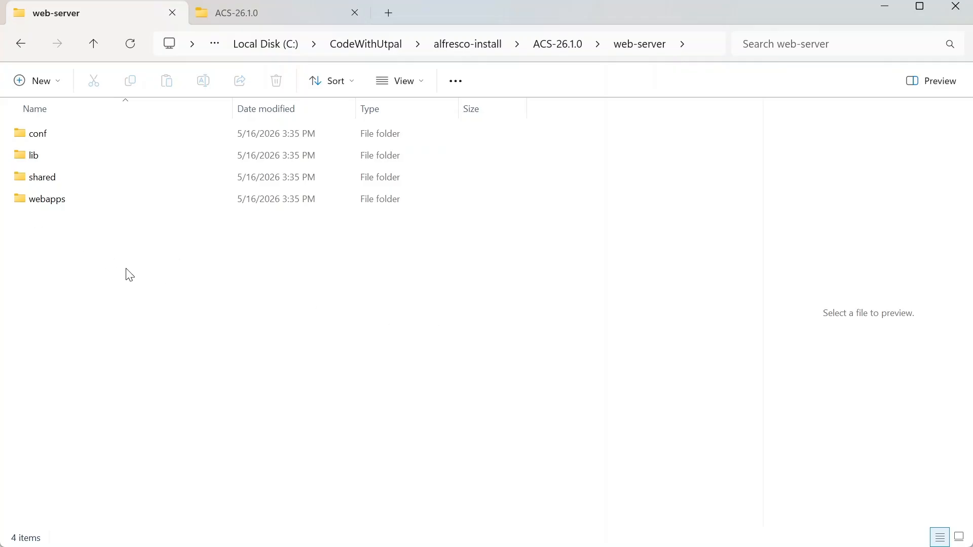
Step: Find postgresql-42.7.7.jar in both ACS web-server\lib and apache-tomcat-10.1.55\lib
double_click(28, 162)
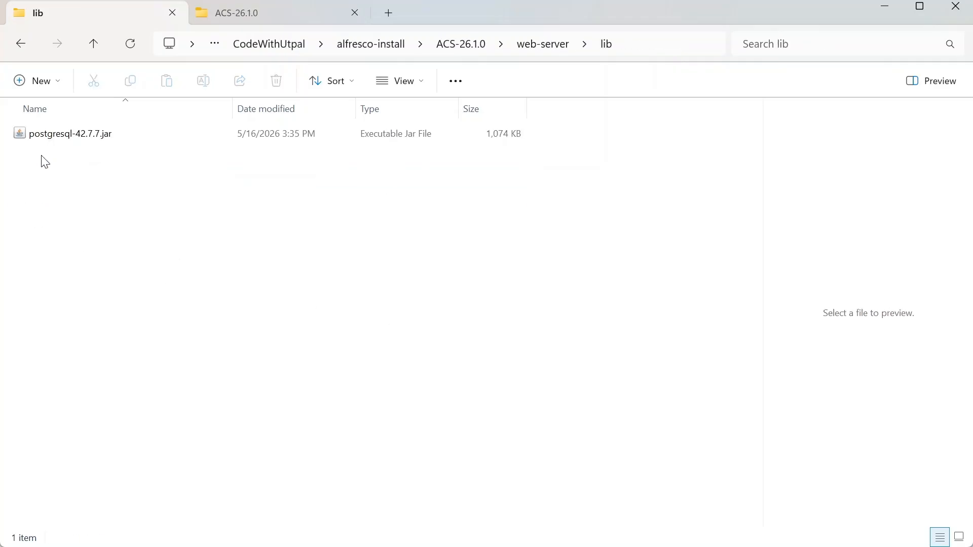
click(66, 143)
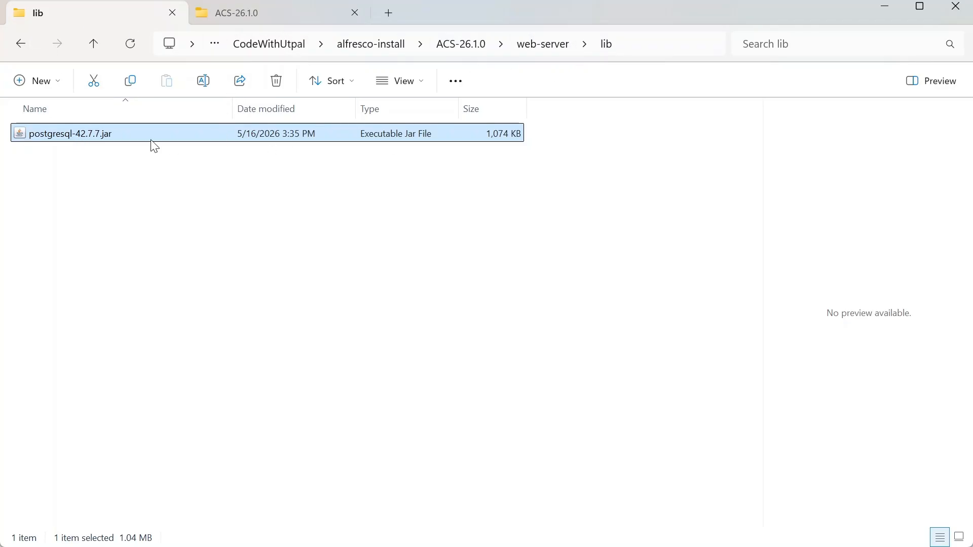
click(233, 9)
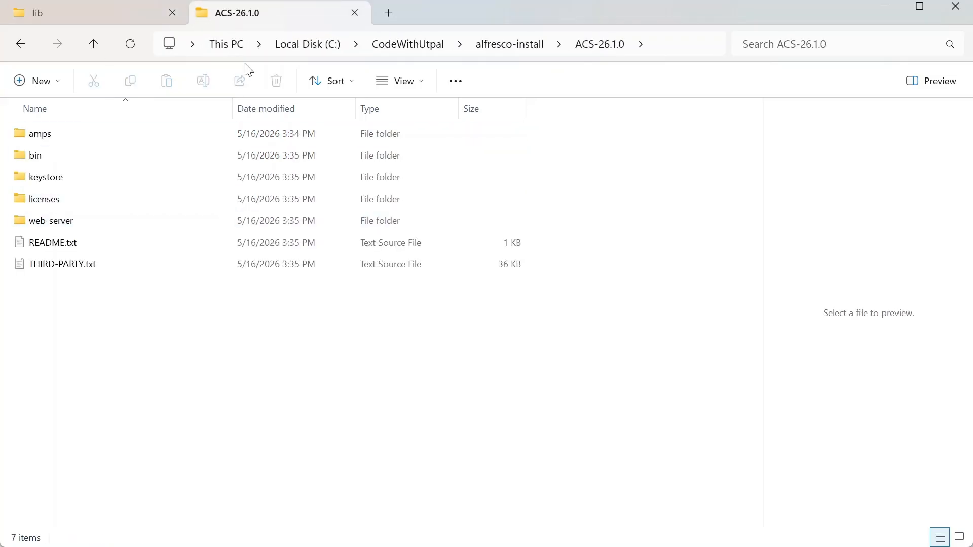
click(96, 42)
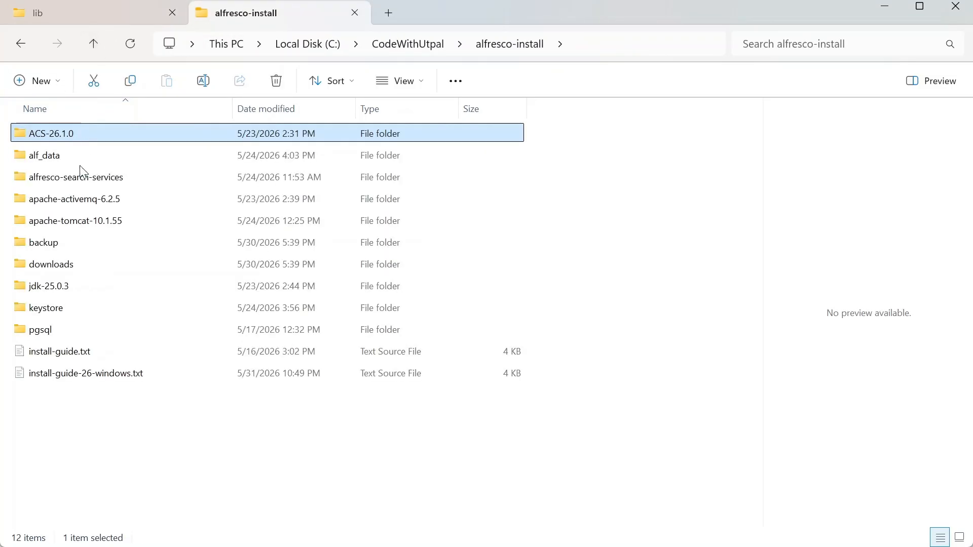
double_click(71, 221)
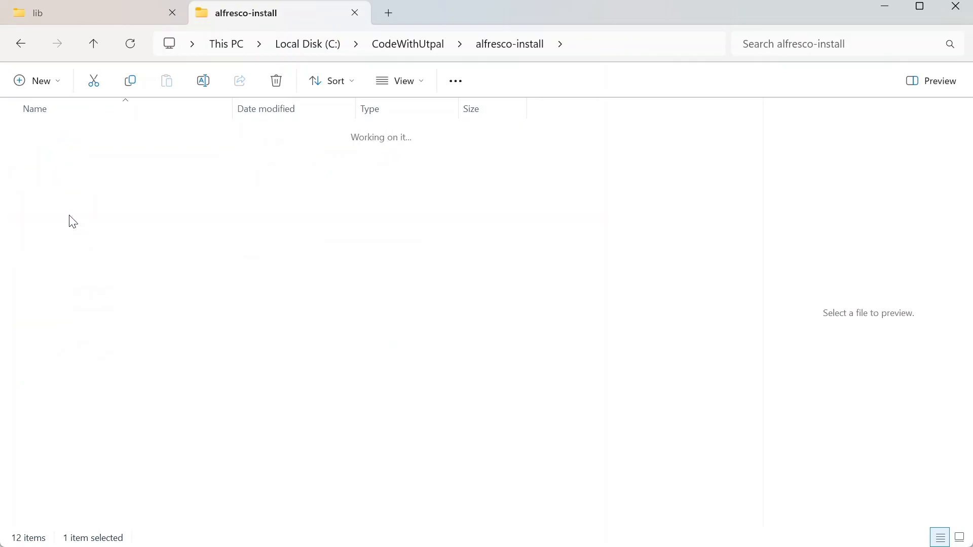
double_click(33, 184)
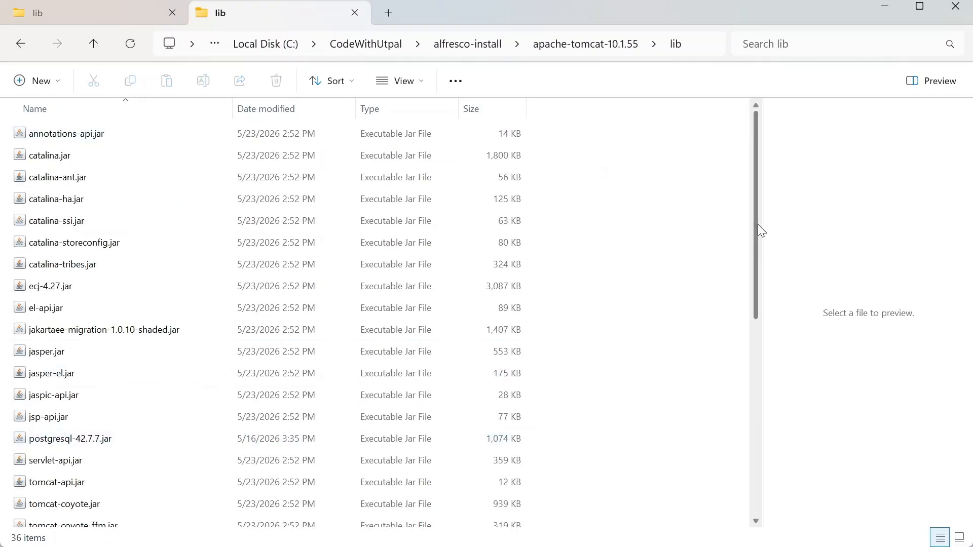
drag(758, 224, 811, 361)
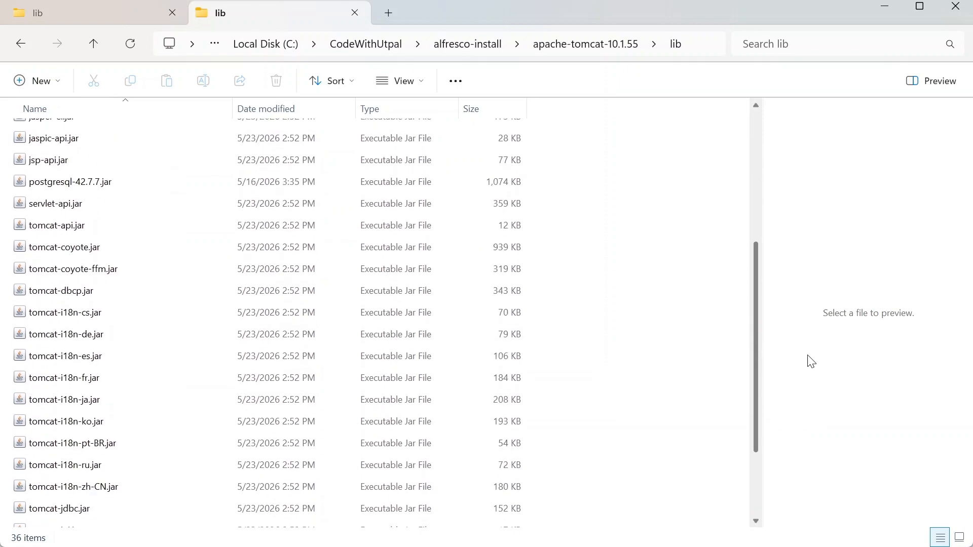
click(71, 182)
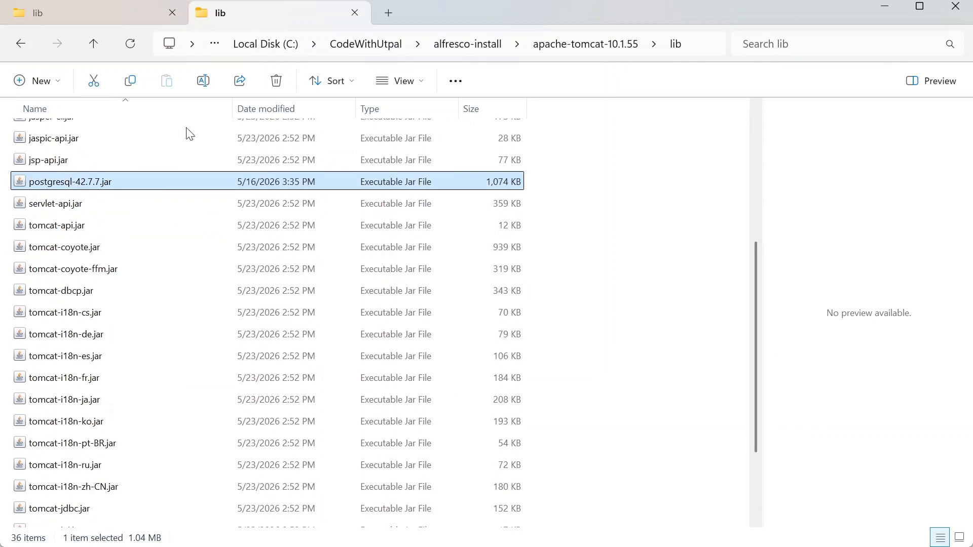
click(99, 6)
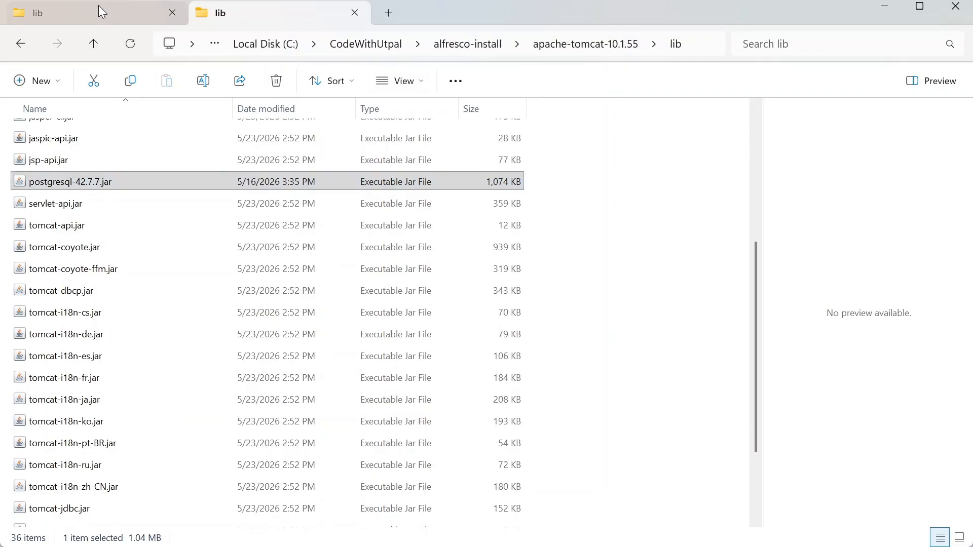
click(523, 46)
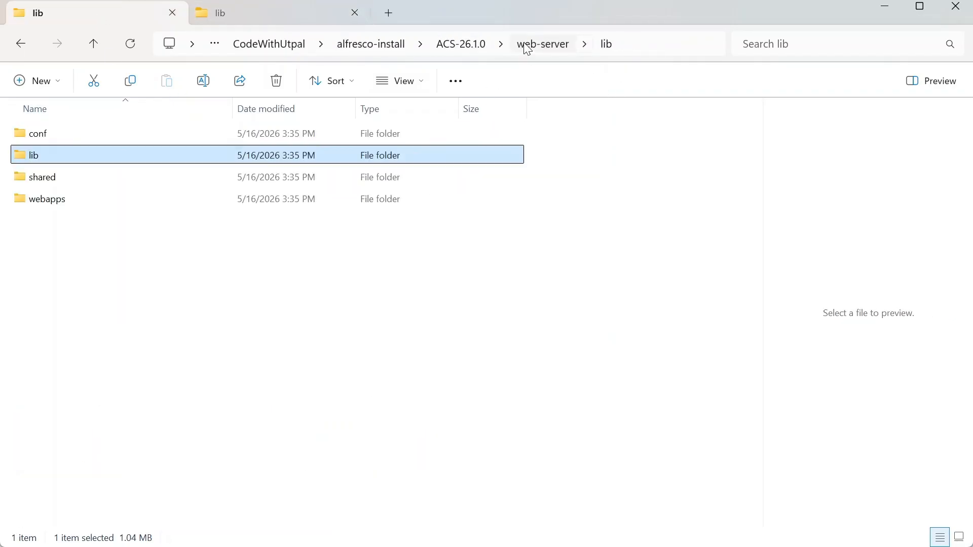
Step: Open Tomcat's shared folder in the second tab
click(33, 184)
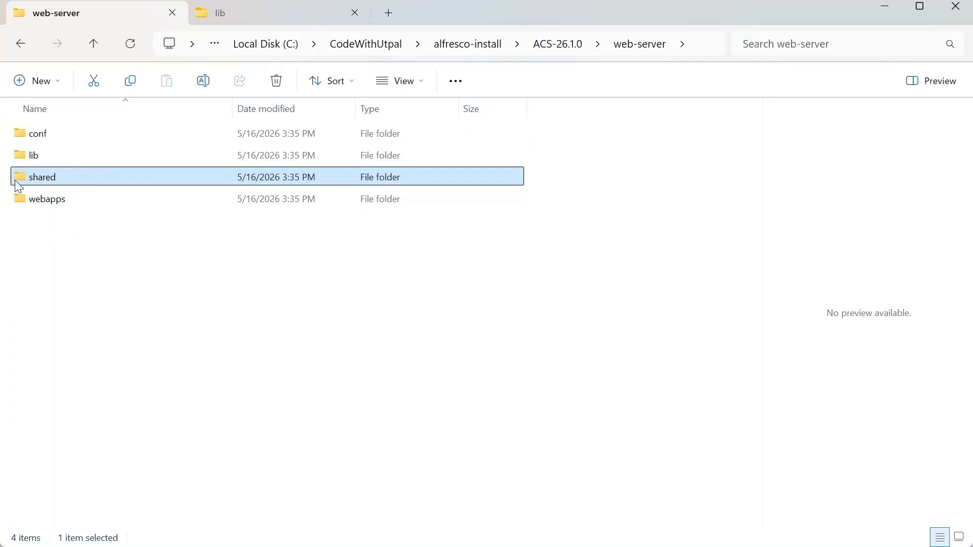
mouse_move(24, 186)
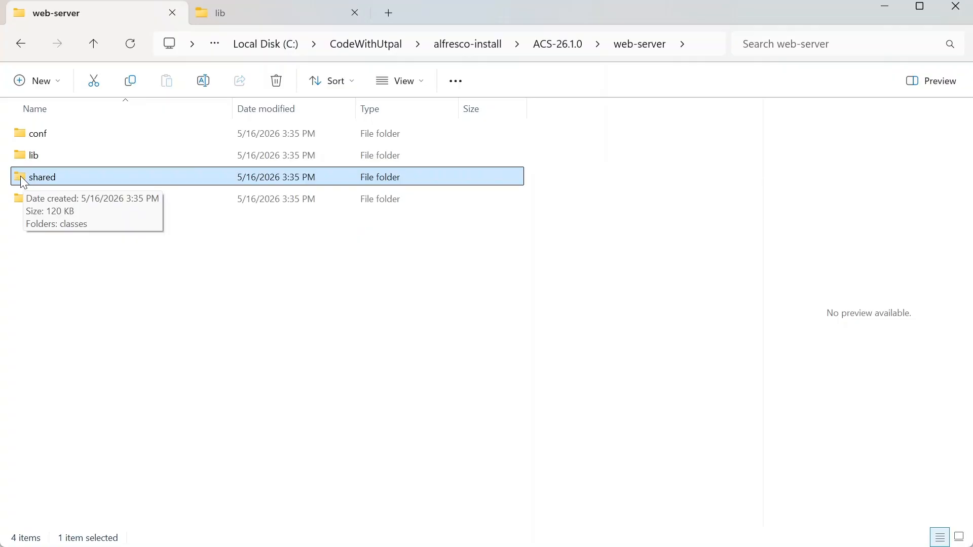
right_click(23, 182)
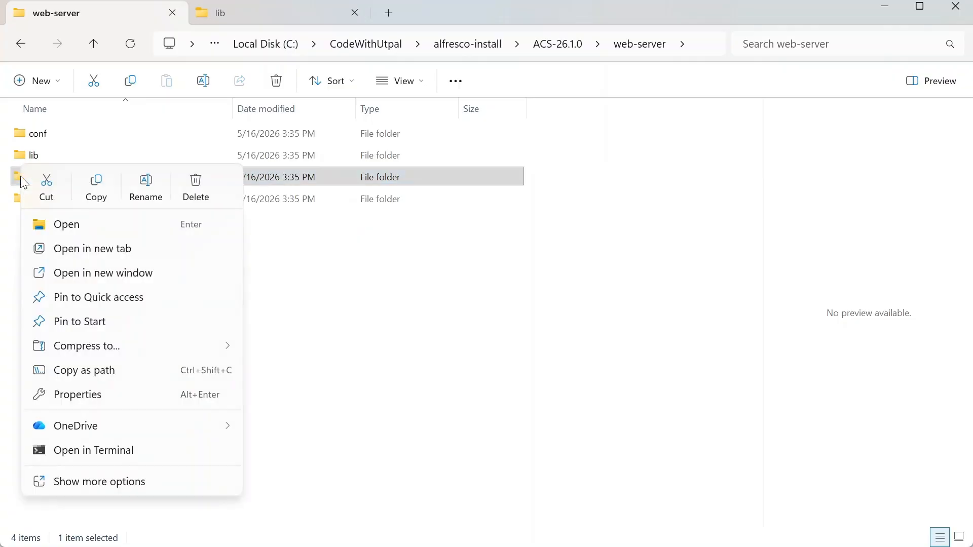
click(369, 278)
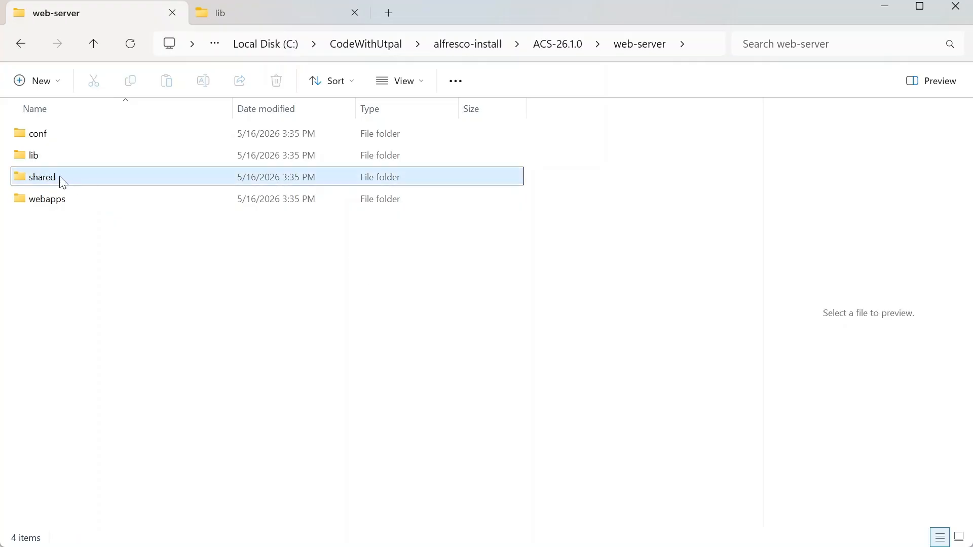
click(266, 13)
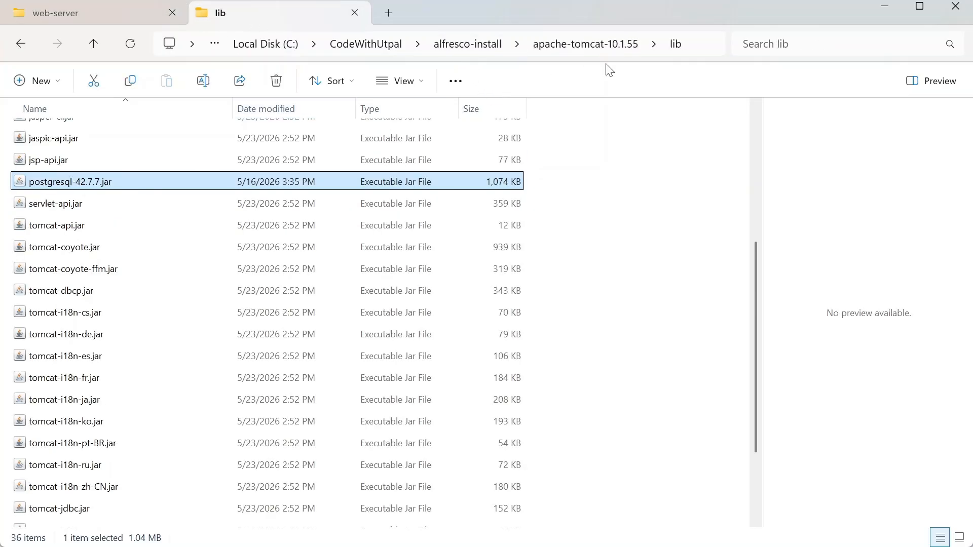
click(587, 46)
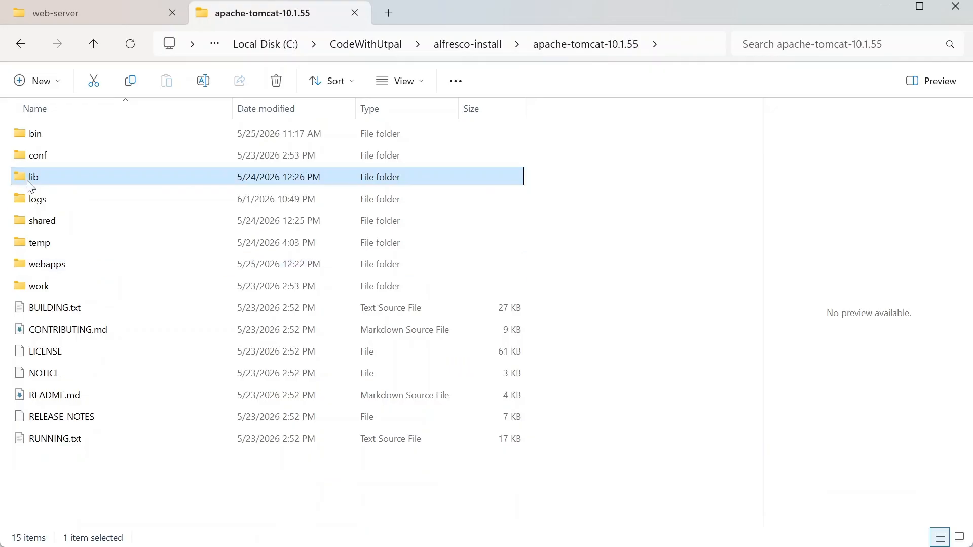
double_click(39, 221)
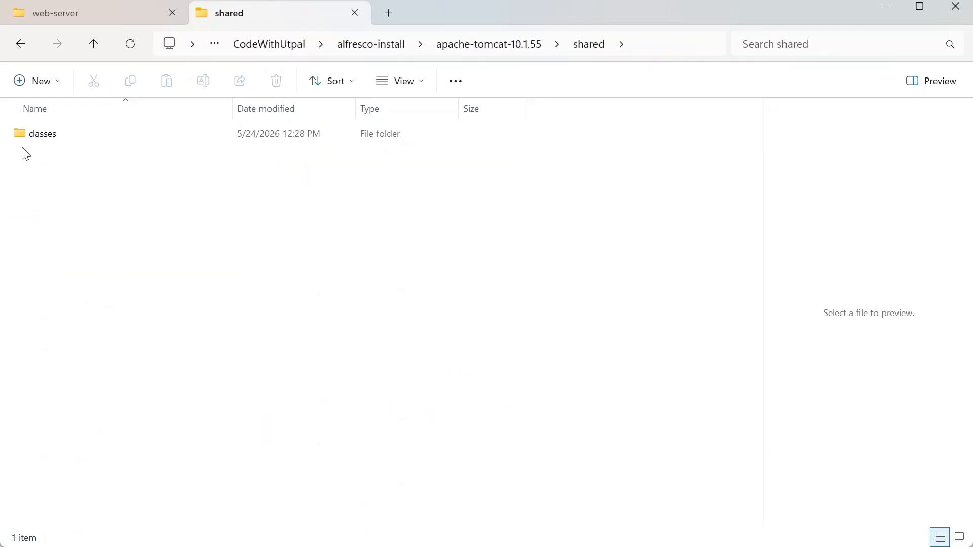
Step: View the alfresco.xml and share.xml files in conf\Catalina\localhost, then return to web-server
click(103, 15)
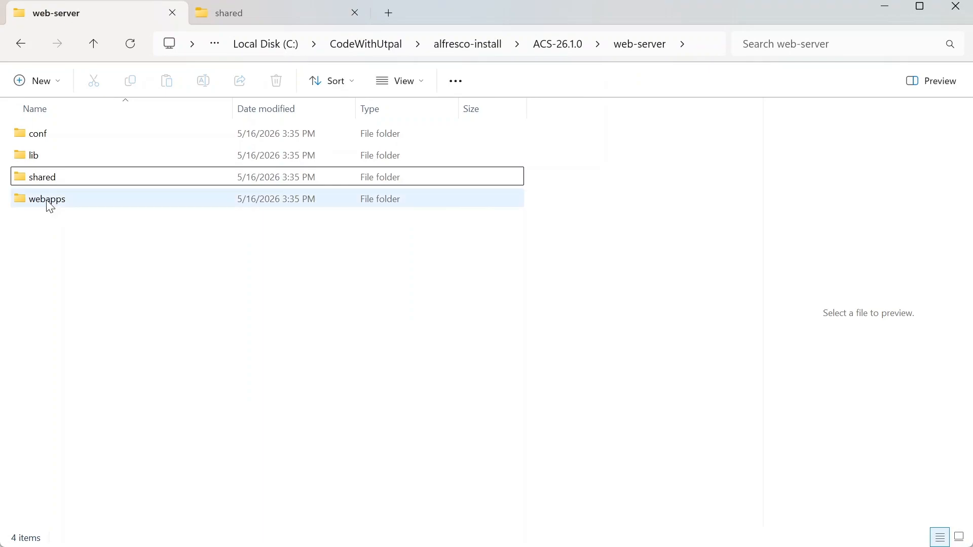
double_click(19, 132)
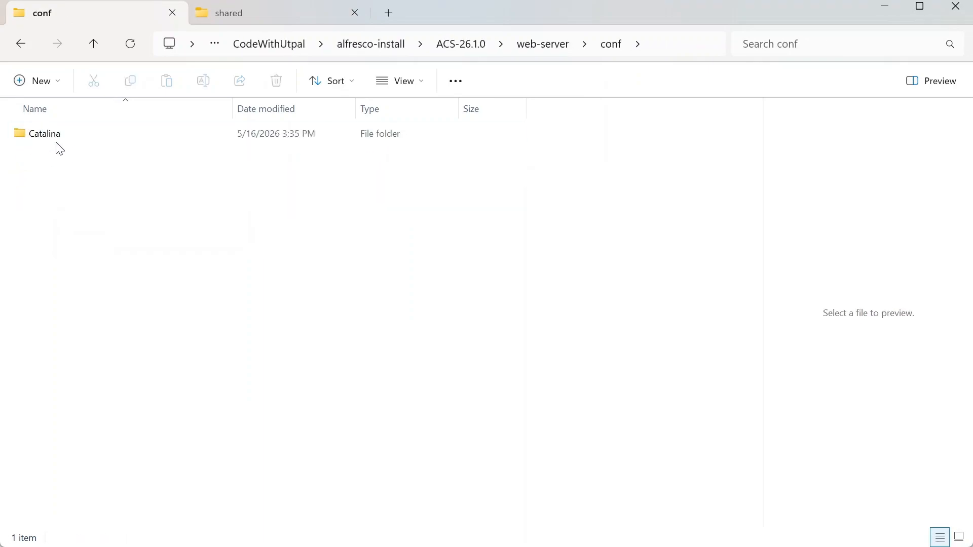
double_click(46, 136)
double_click(53, 138)
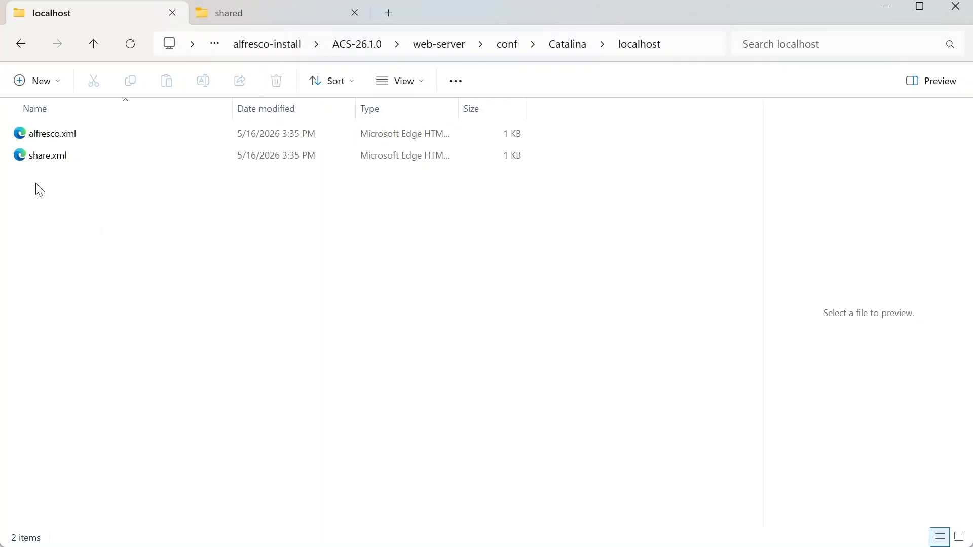
click(454, 46)
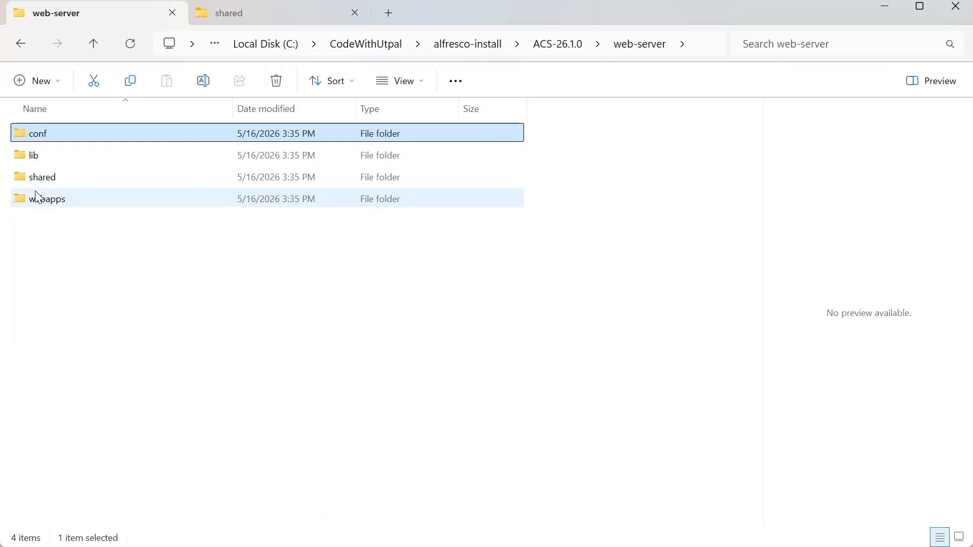
click(43, 204)
Step: Select _vti_bin.war, alfresco.war and ROOT.war in the ACS webapps folder
double_click(45, 208)
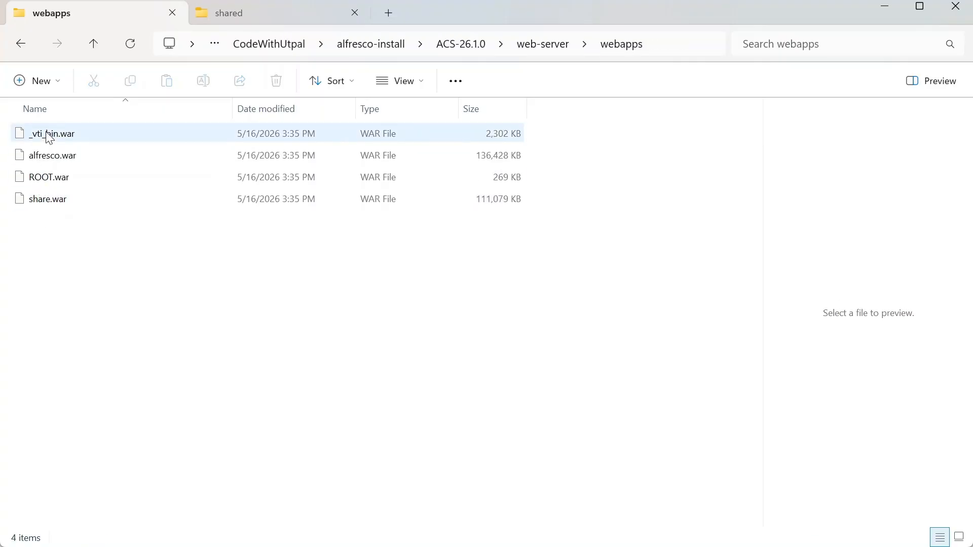
drag(43, 241, 2, 122)
click(122, 269)
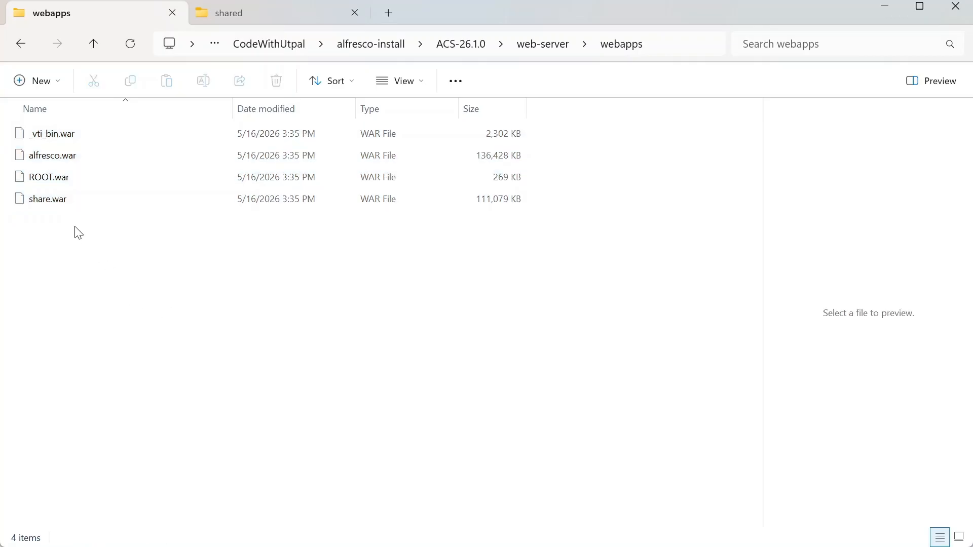
click(66, 133)
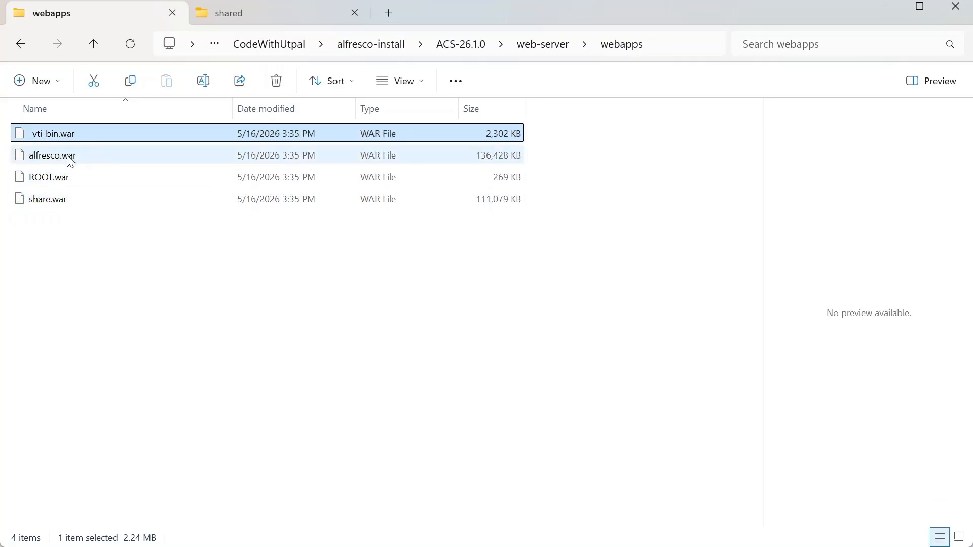
ctrl+click(63, 157)
ctrl+click(57, 177)
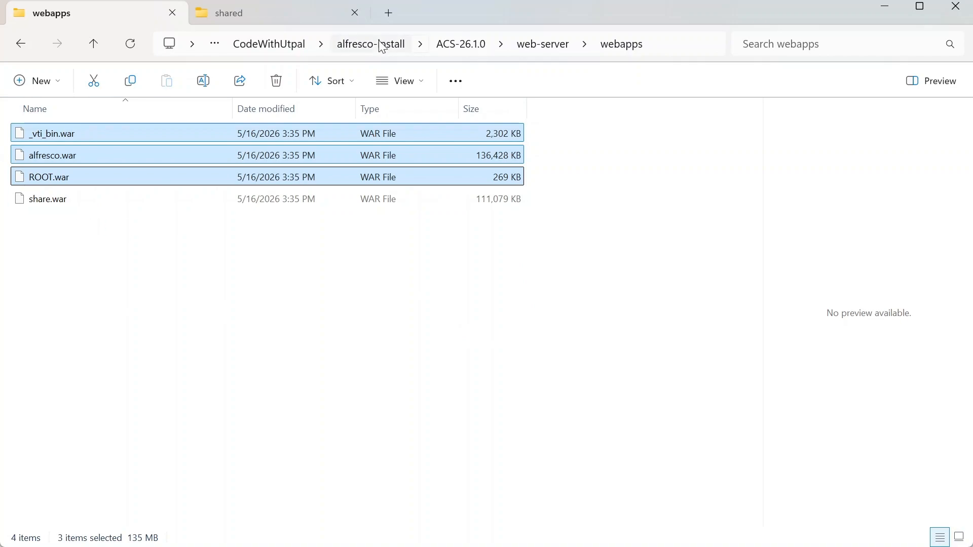
Step: Compare the Tomcat shared and ACS webapps tabs, then bring the psql terminal forward
click(243, 13)
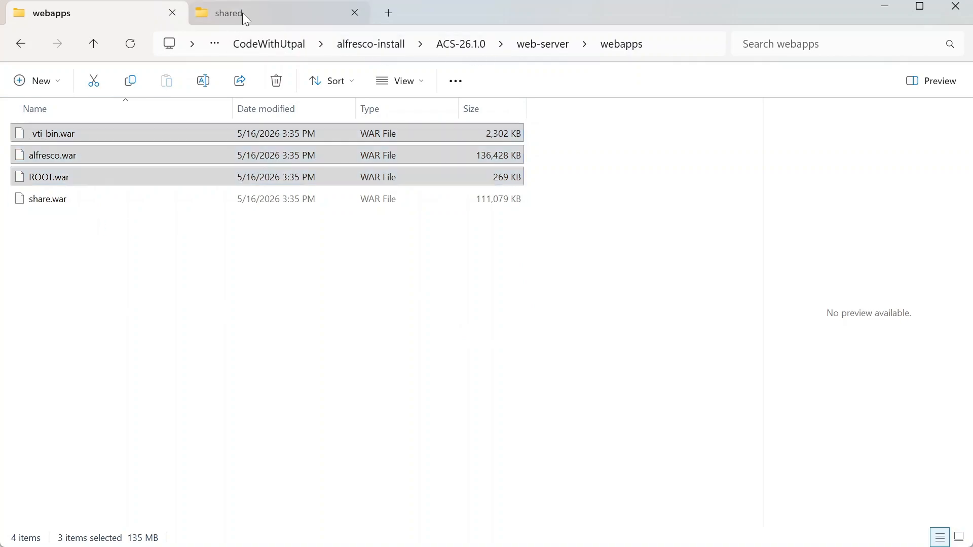
click(140, 20)
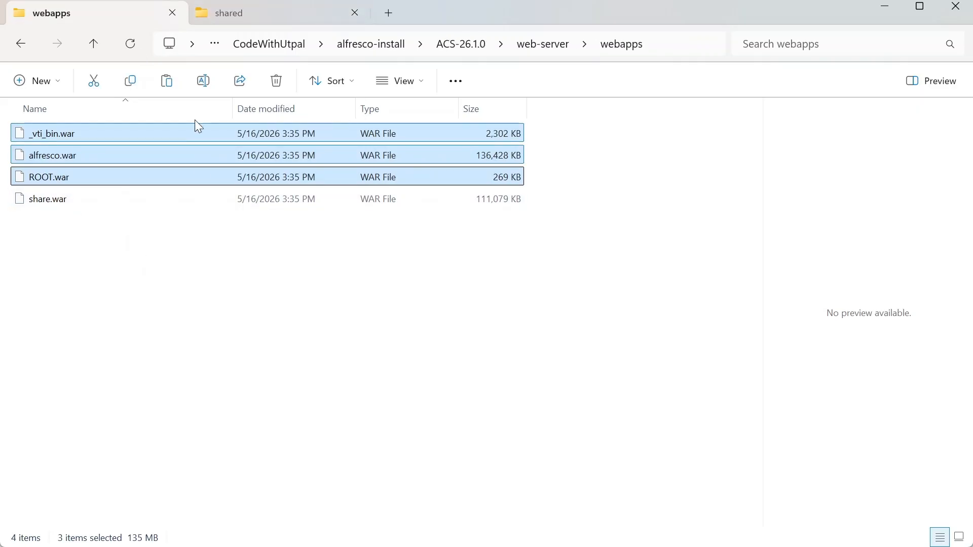
click(254, 18)
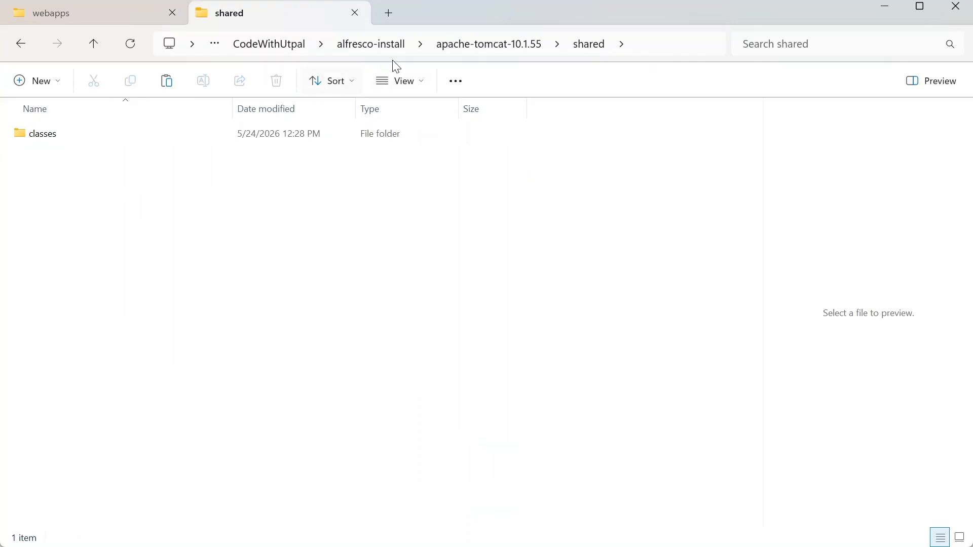
click(724, 529)
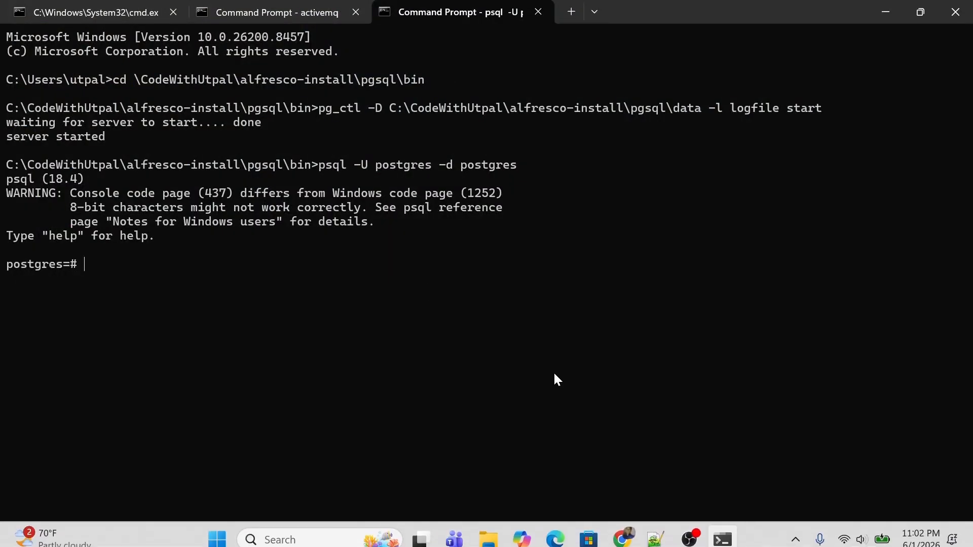
Step: Switch from the psql terminal back to File Explorer's Tomcat shared folder
key(alt+Tab)
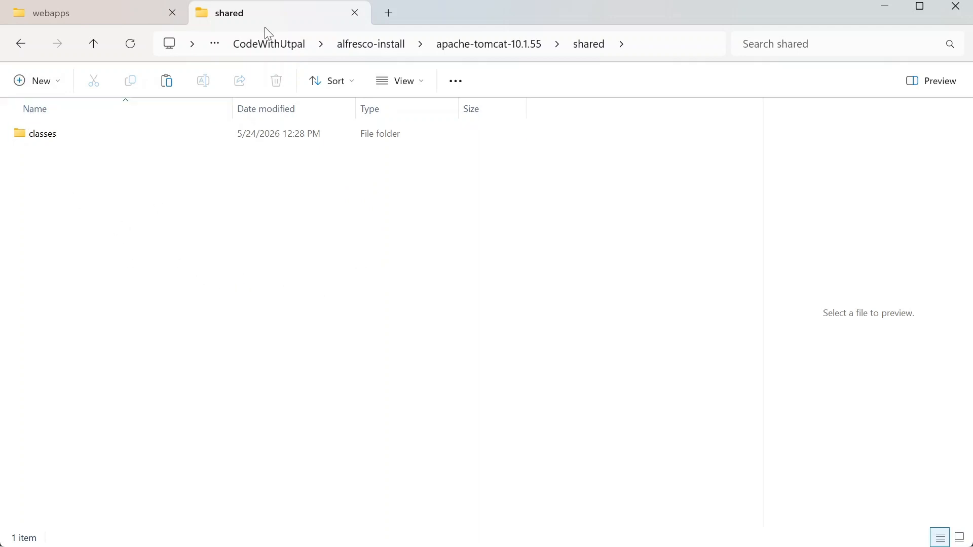
Step: Open Tomcat's webapps folder and try selecting ROOT, alfresco, share and alfresco.war
click(484, 45)
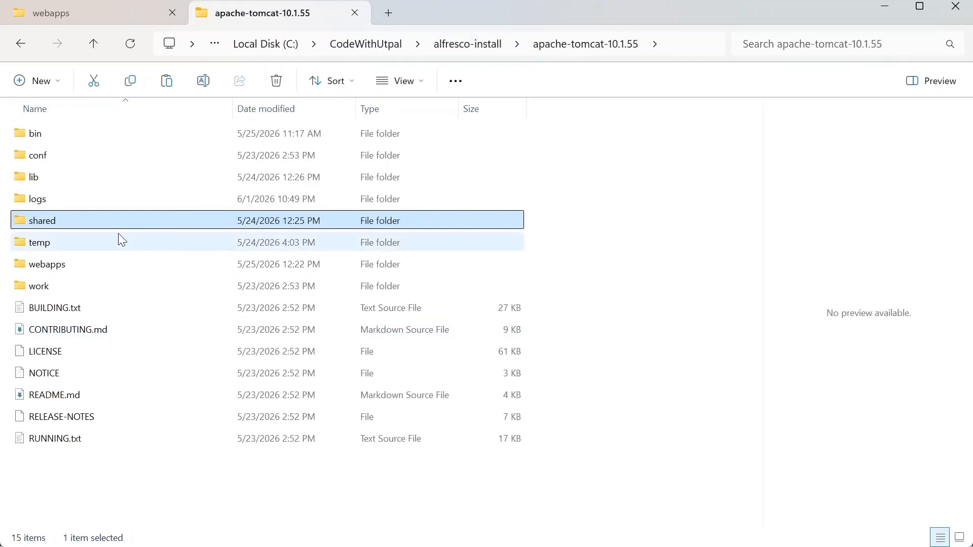
double_click(47, 264)
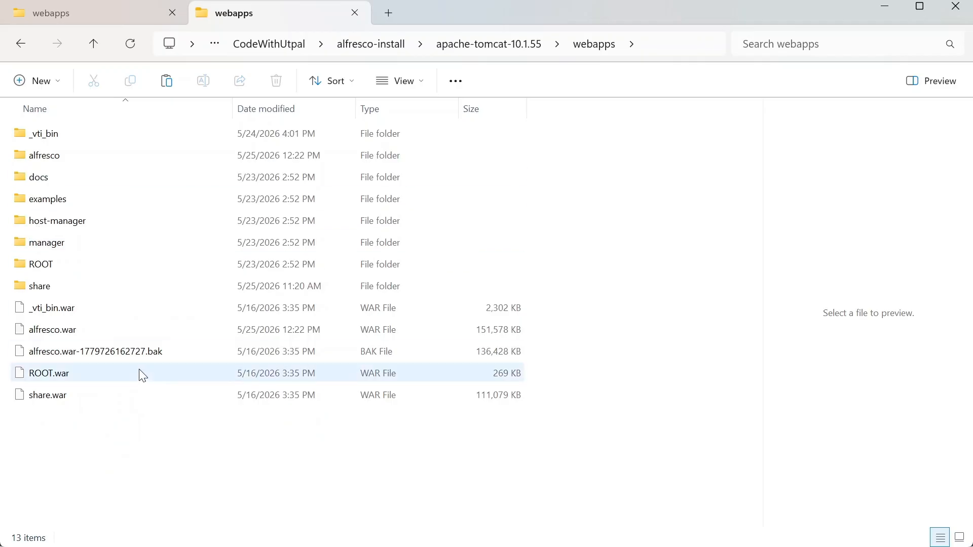
click(41, 265)
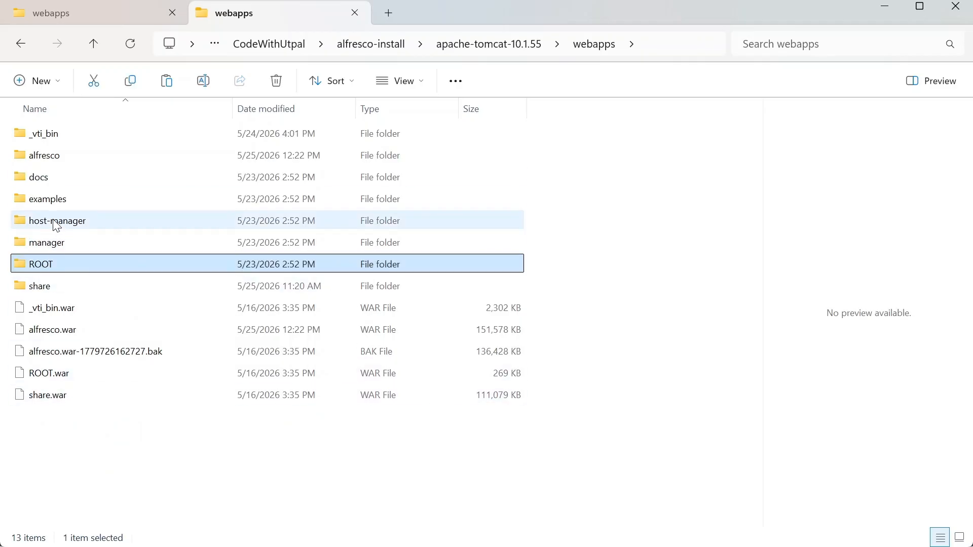
ctrl+click(46, 157)
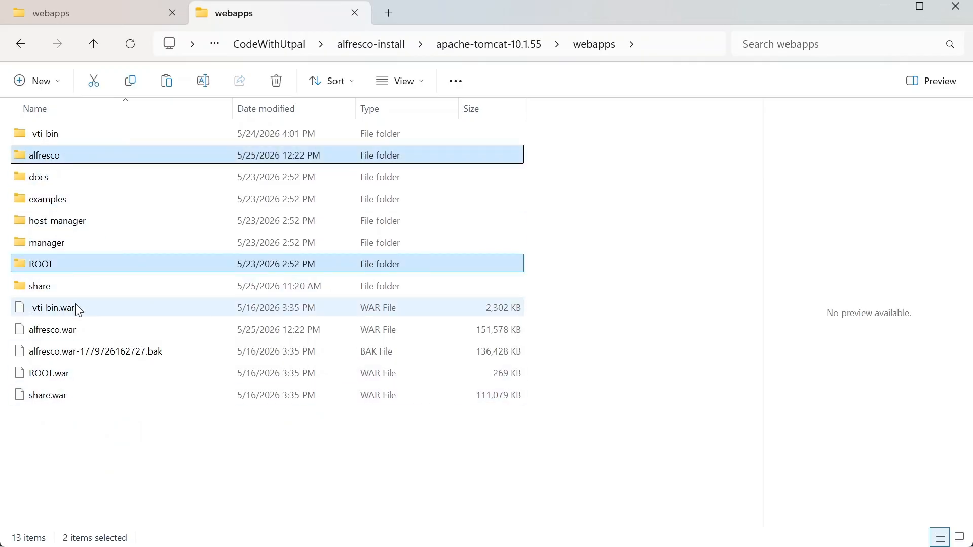
ctrl+click(58, 289)
ctrl+click(48, 332)
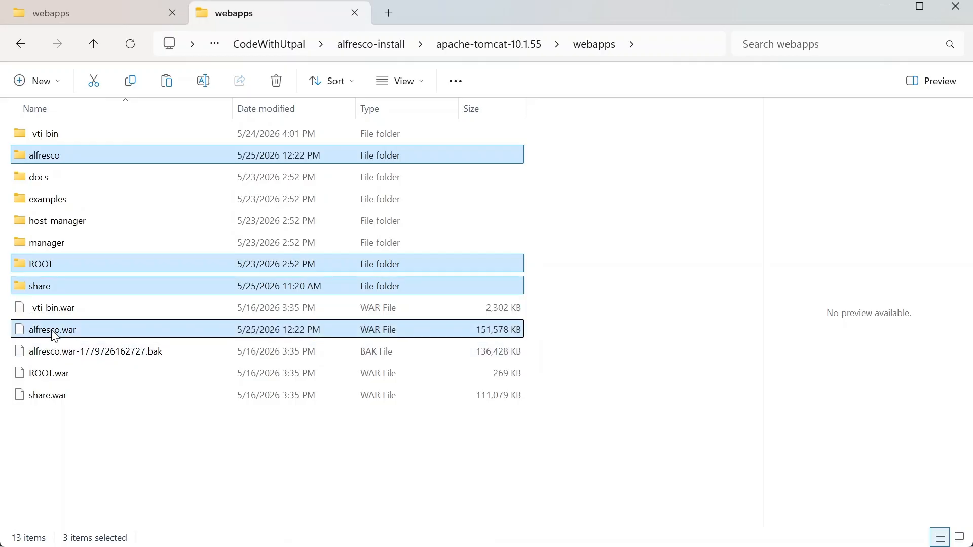
click(124, 432)
Step: Permanently delete the share, alfresco, ROOT and _vti_bin folders and the old alfresco.war backup
click(21, 290)
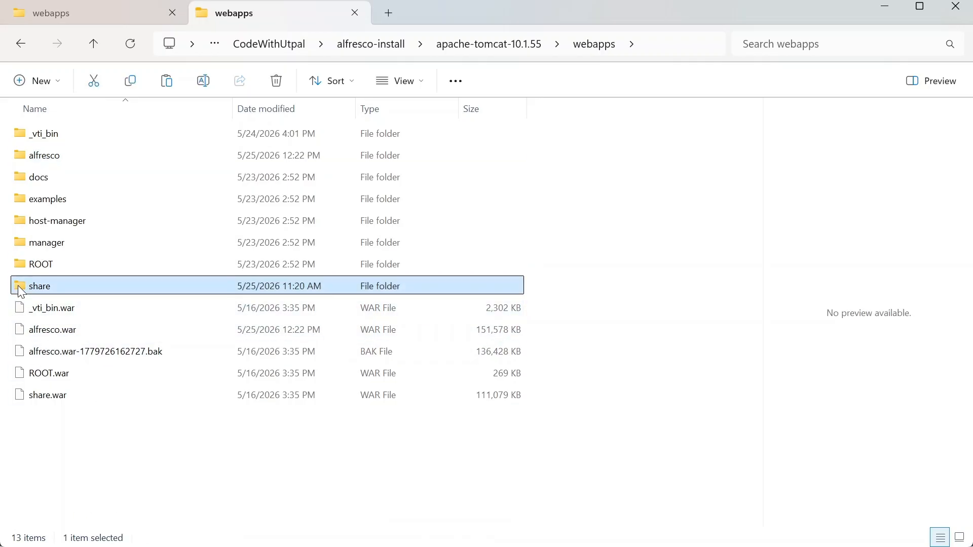
click(32, 157)
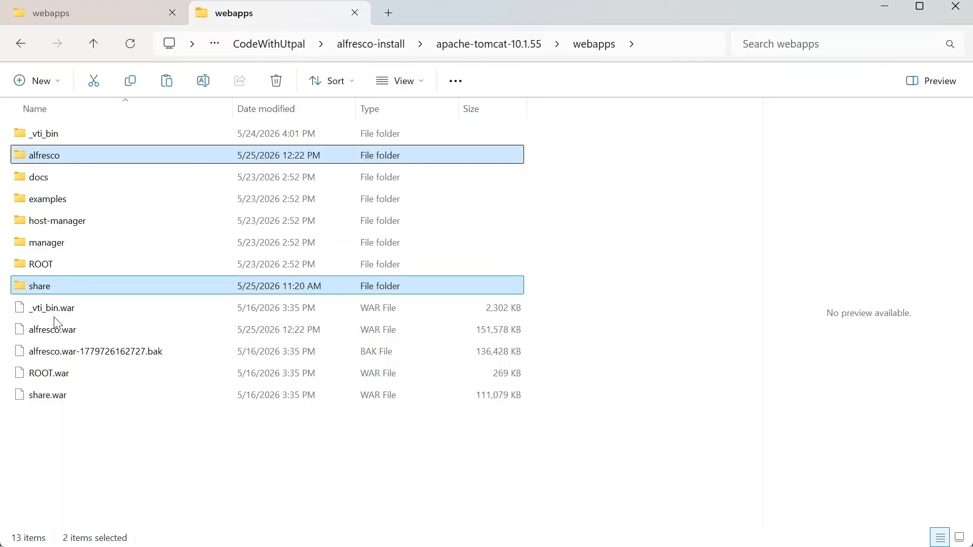
ctrl+click(36, 266)
ctrl+click(43, 138)
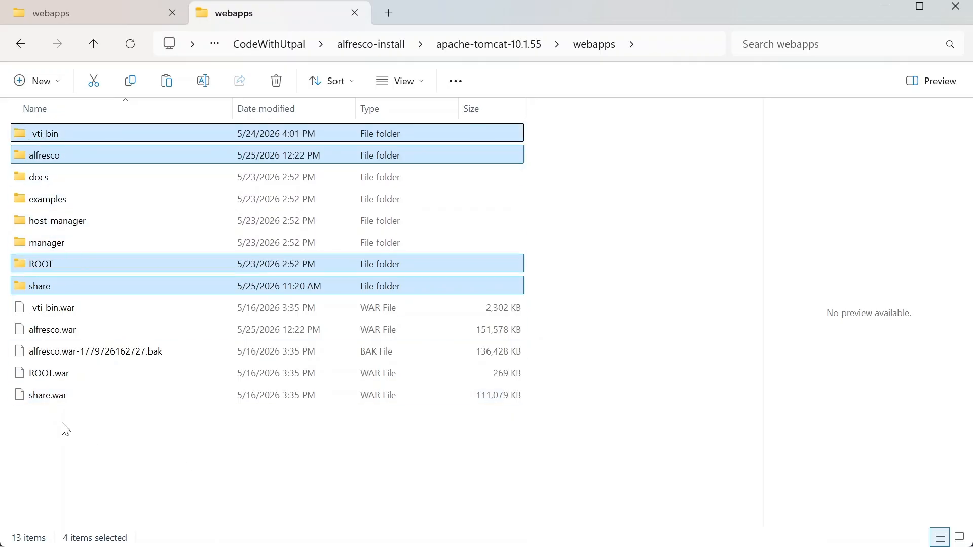
ctrl+click(52, 350)
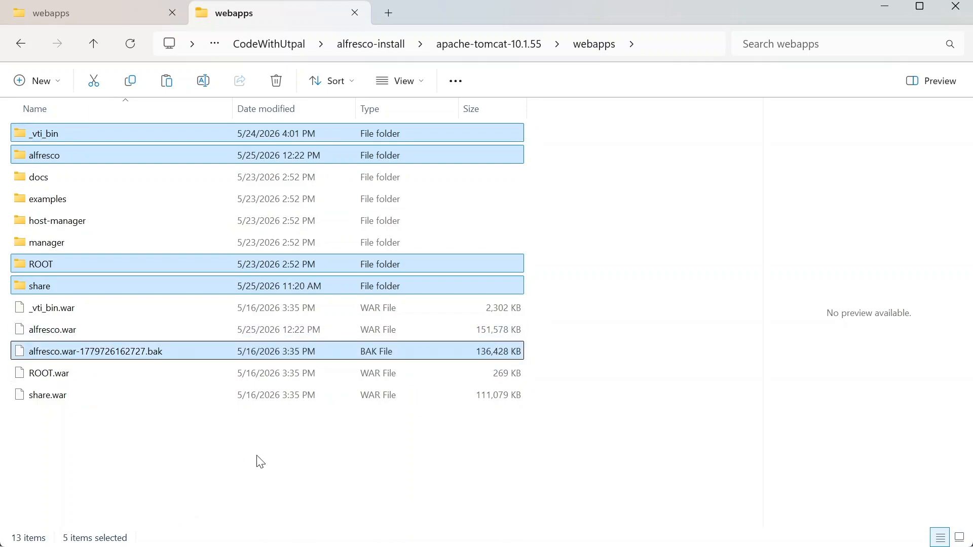
key(shift+Delete)
click(554, 293)
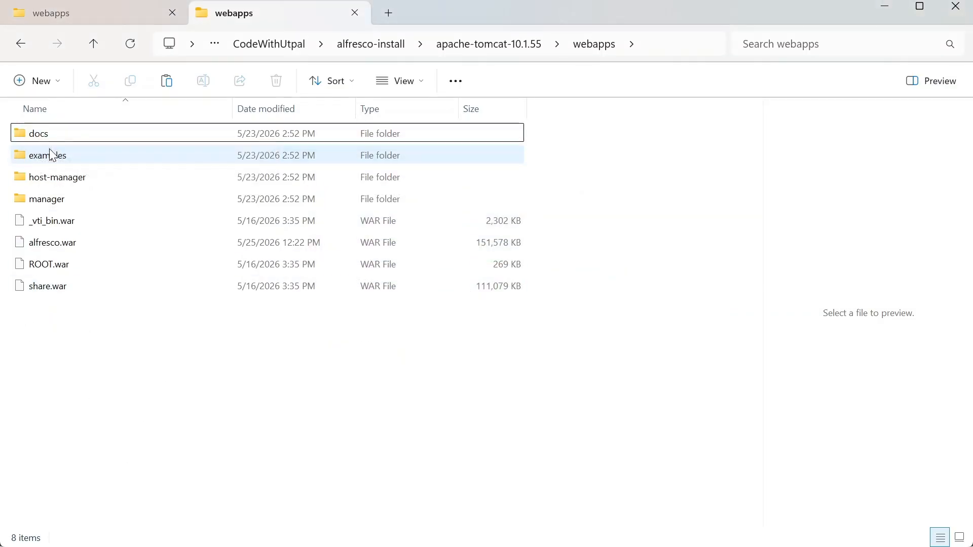
Step: Permanently delete share.war from Tomcat's webapps folder
click(36, 132)
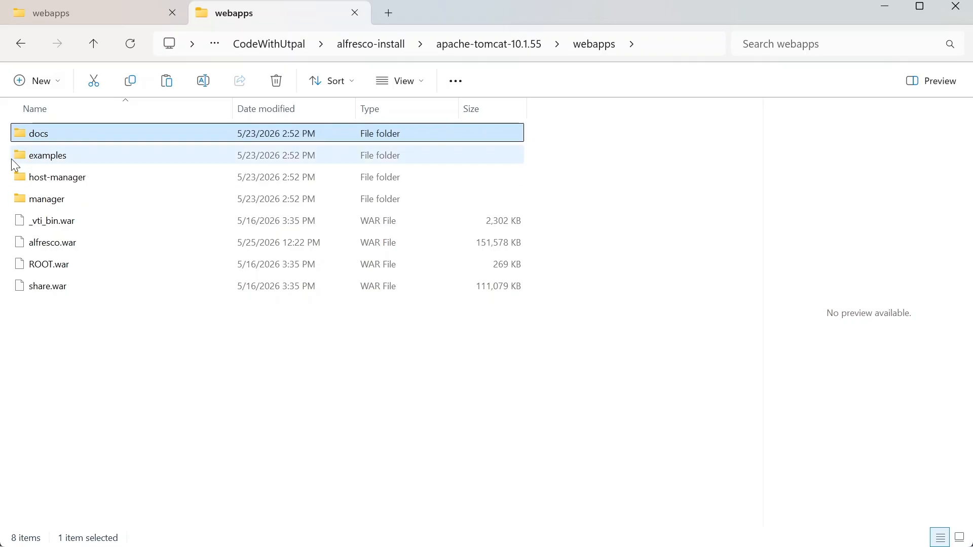
click(112, 355)
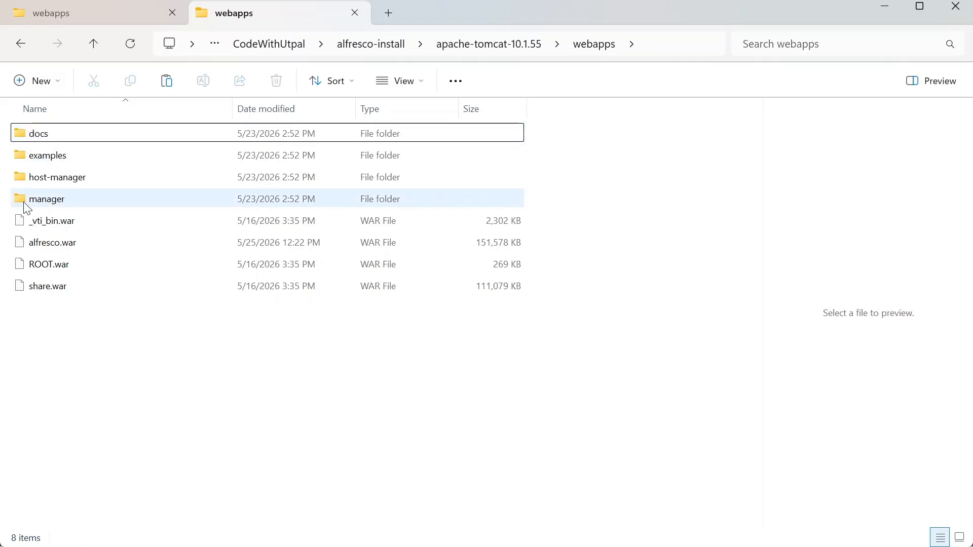
click(35, 290)
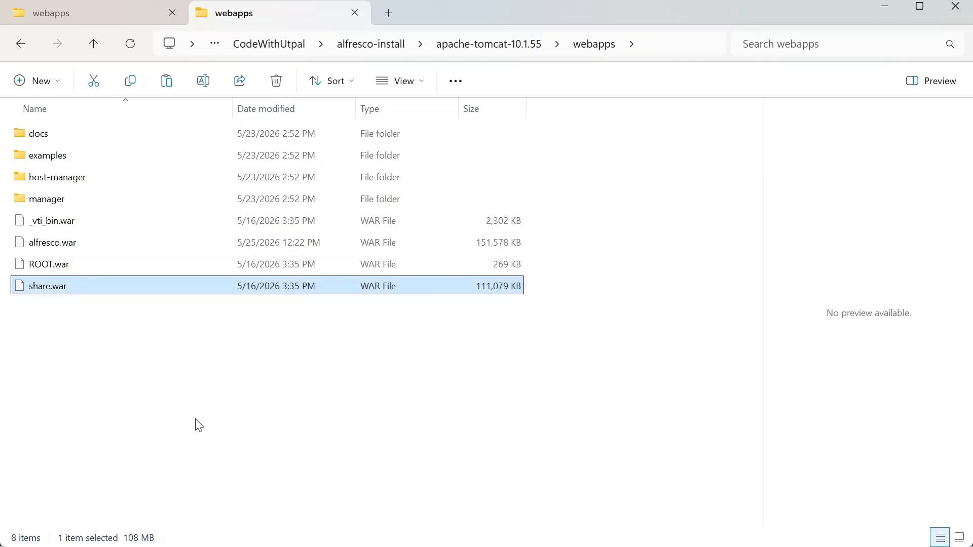
key(shift+Delete)
click(547, 334)
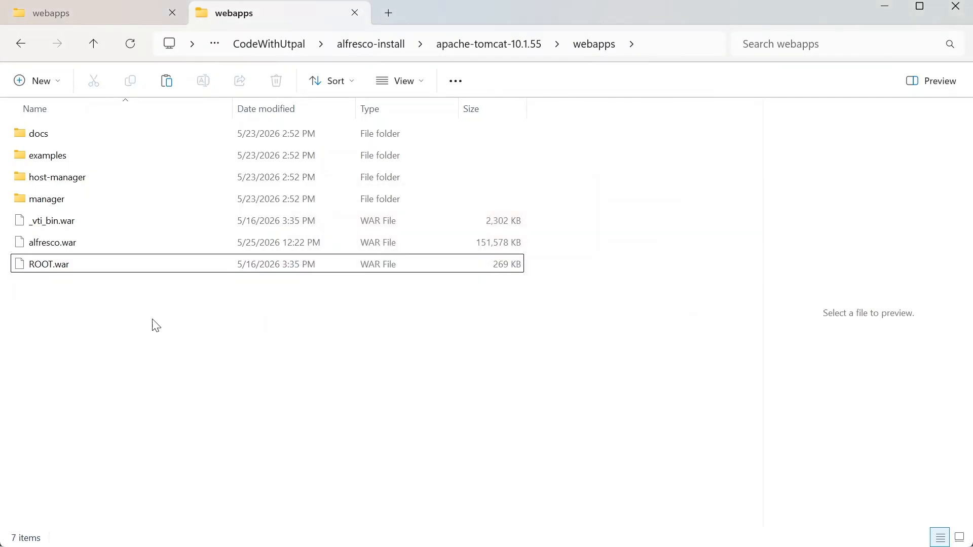
click(43, 220)
click(77, 329)
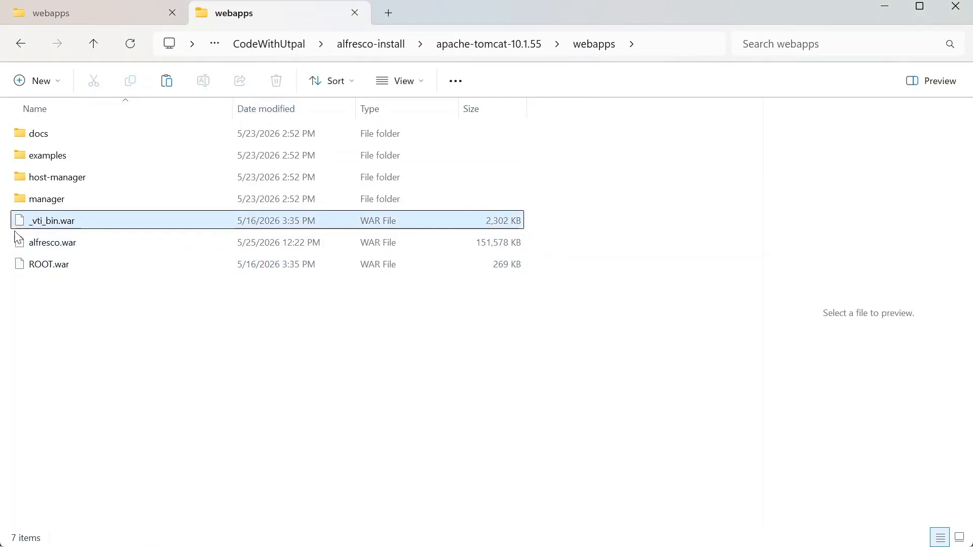
Step: Compare the ACS and Tomcat webapps tabs, then open Tomcat's shared folder
click(94, 12)
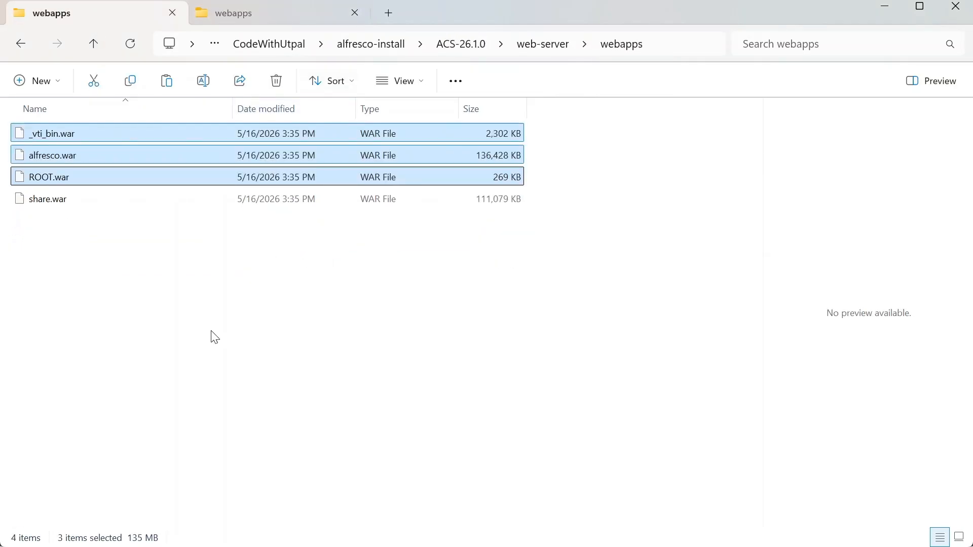
click(260, 13)
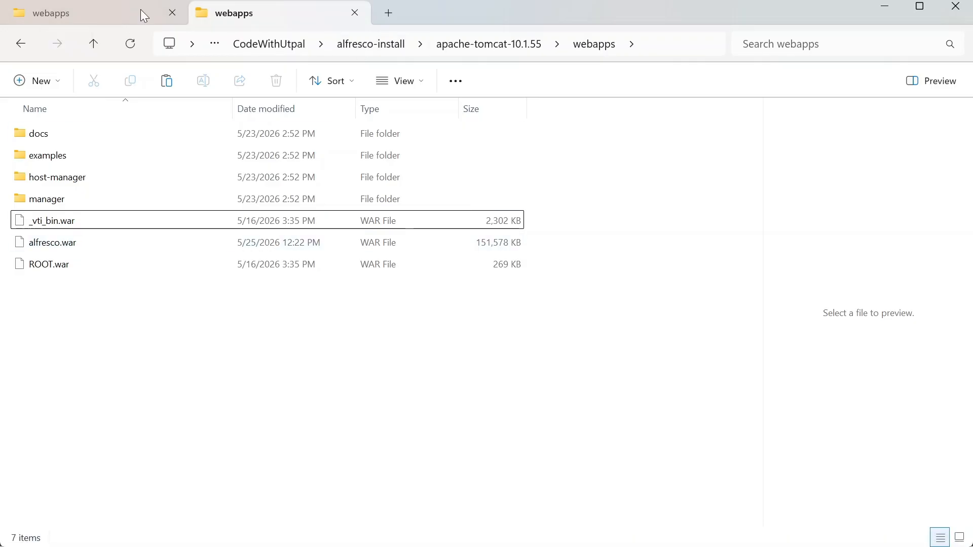
click(65, 11)
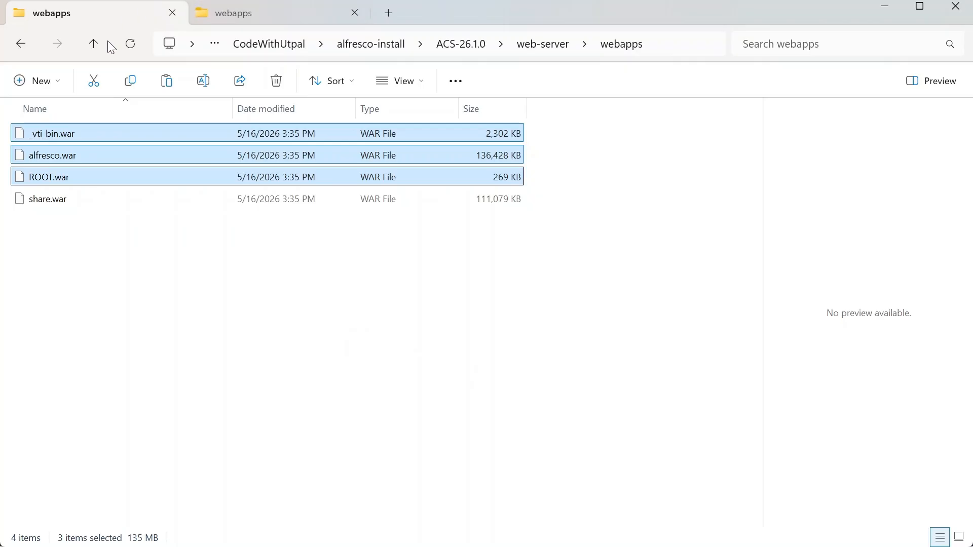
click(94, 44)
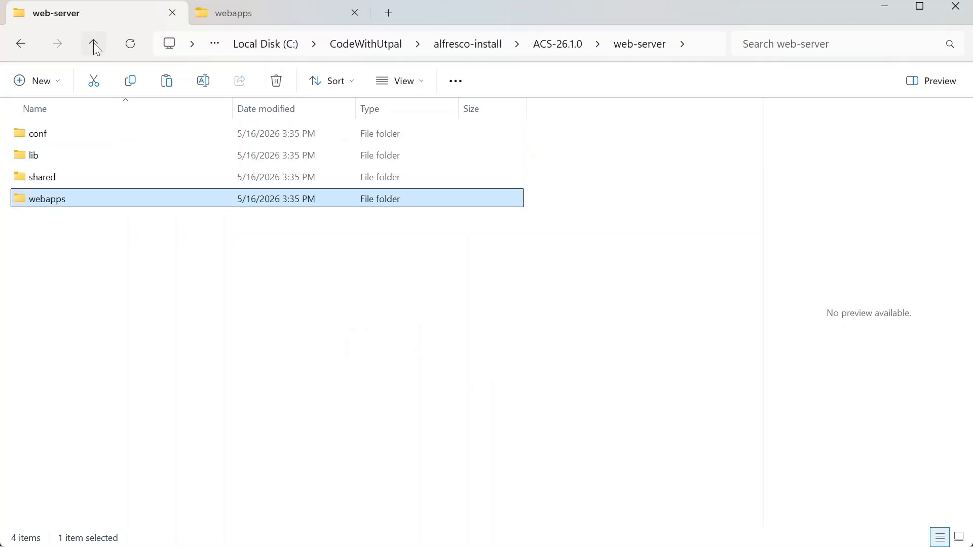
click(95, 47)
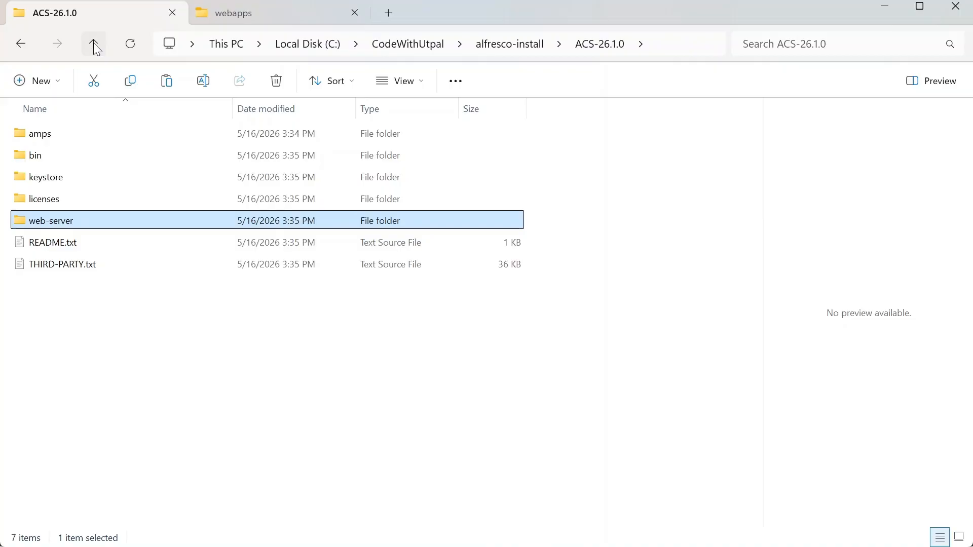
click(96, 47)
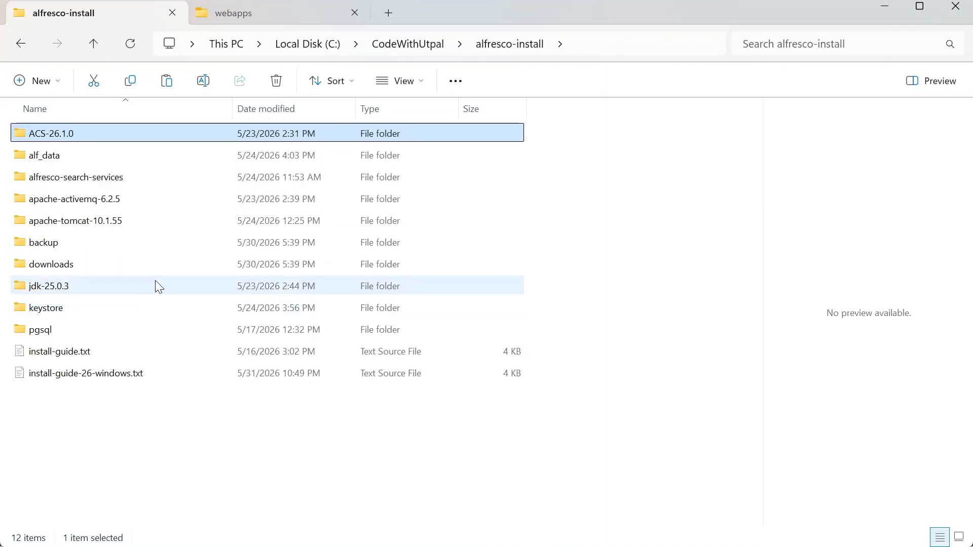
double_click(58, 221)
double_click(55, 223)
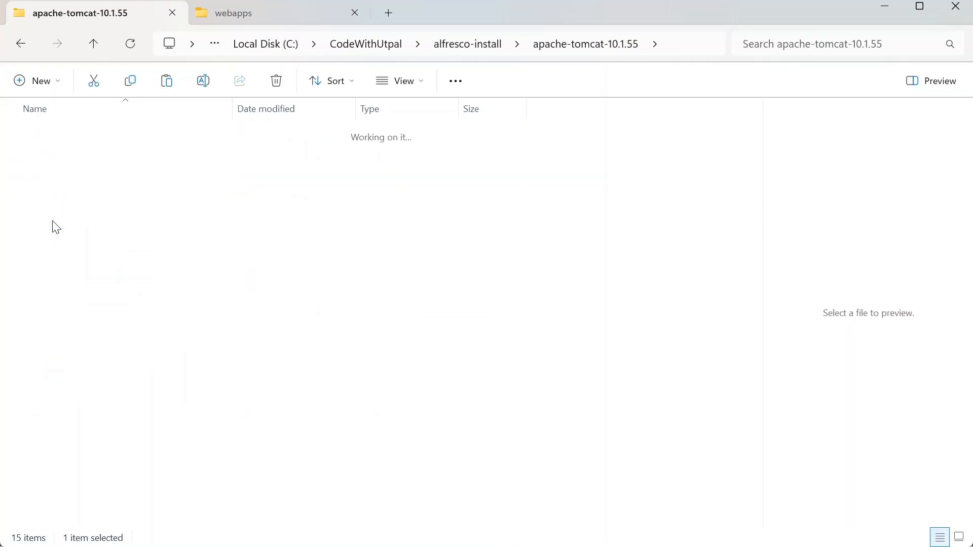
Step: Open shared\classes and point the other tab at ACS-26.1.0's web-server folder
click(45, 145)
double_click(43, 142)
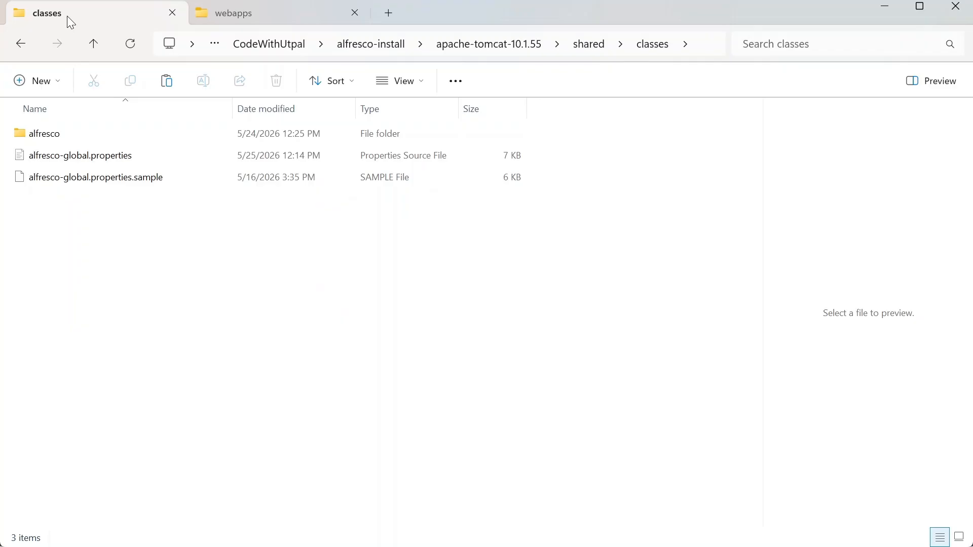
click(267, 19)
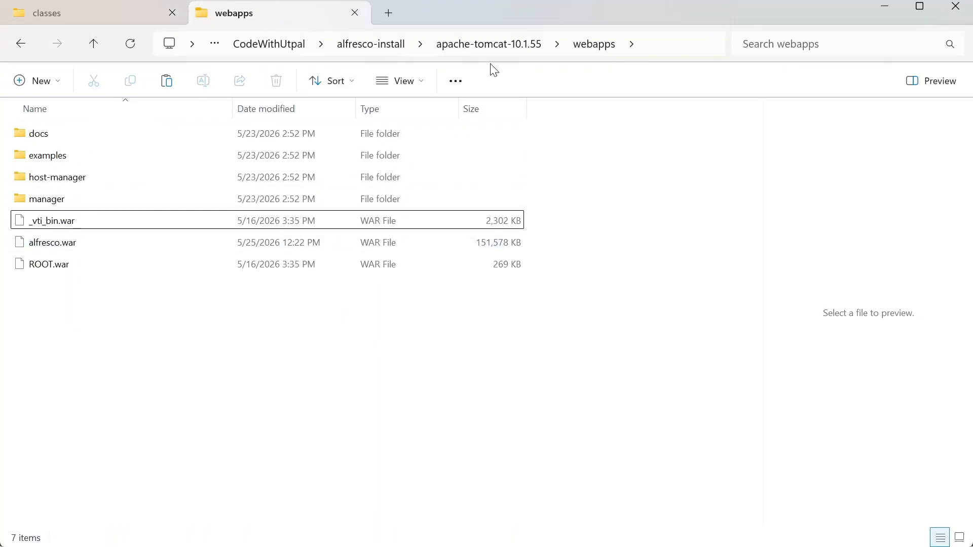
click(489, 46)
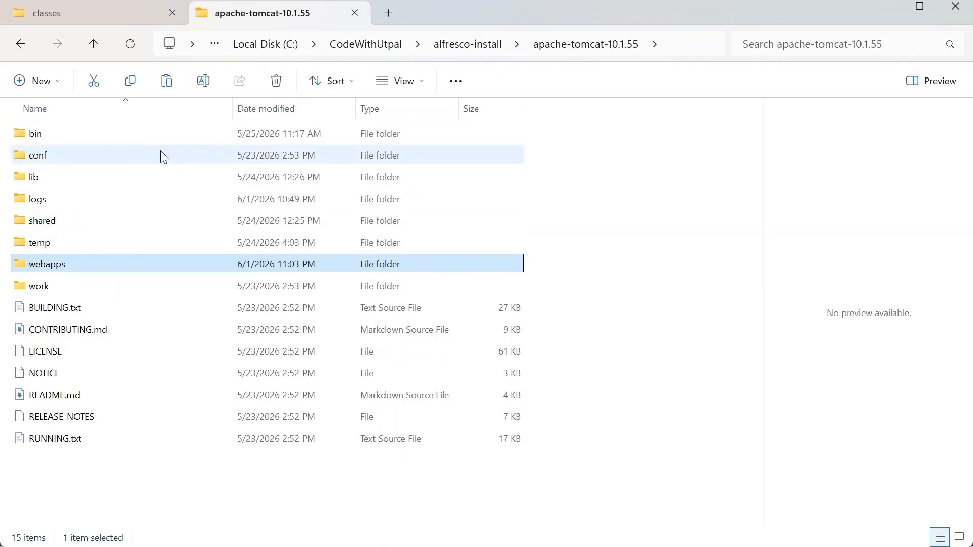
click(462, 49)
double_click(65, 136)
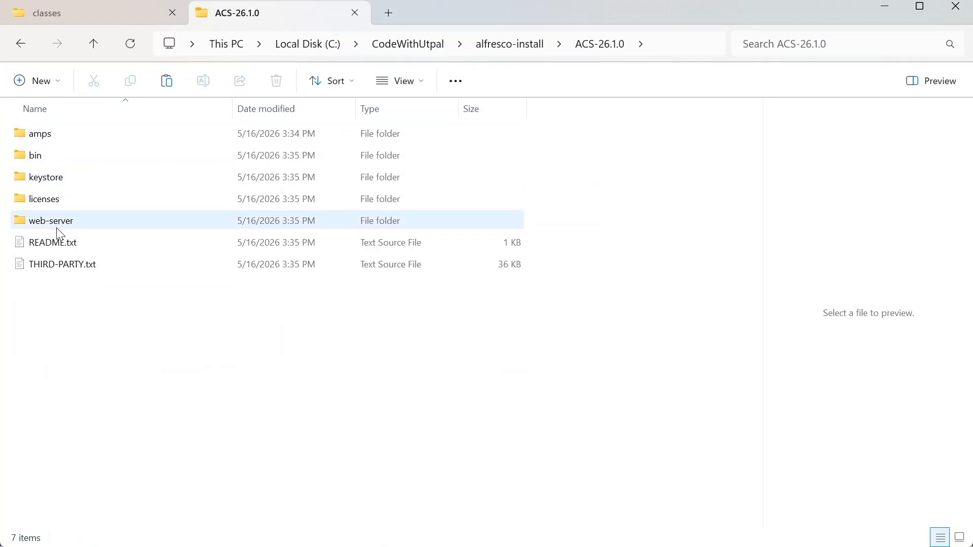
double_click(37, 222)
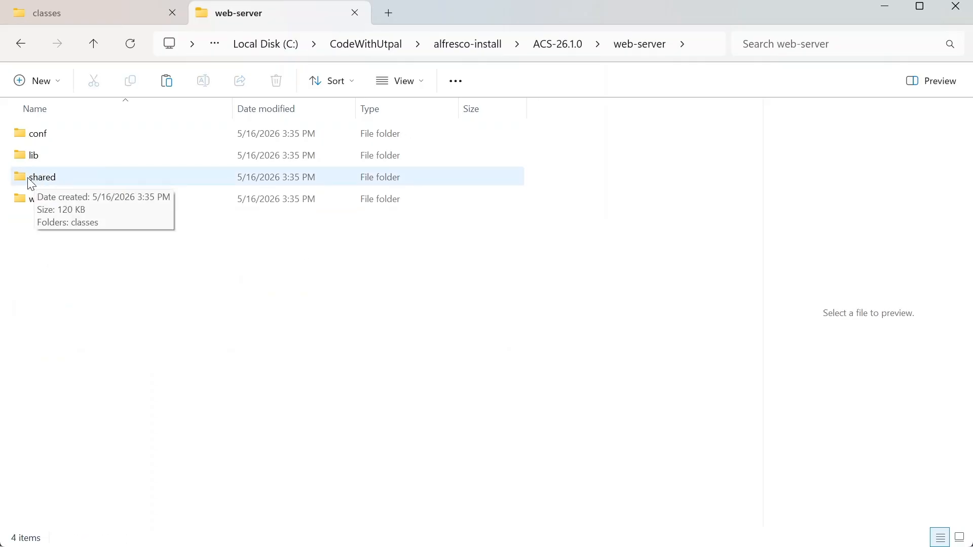
Step: Inspect the alfresco subfolder and alfresco-global.properties inside classes
click(72, 14)
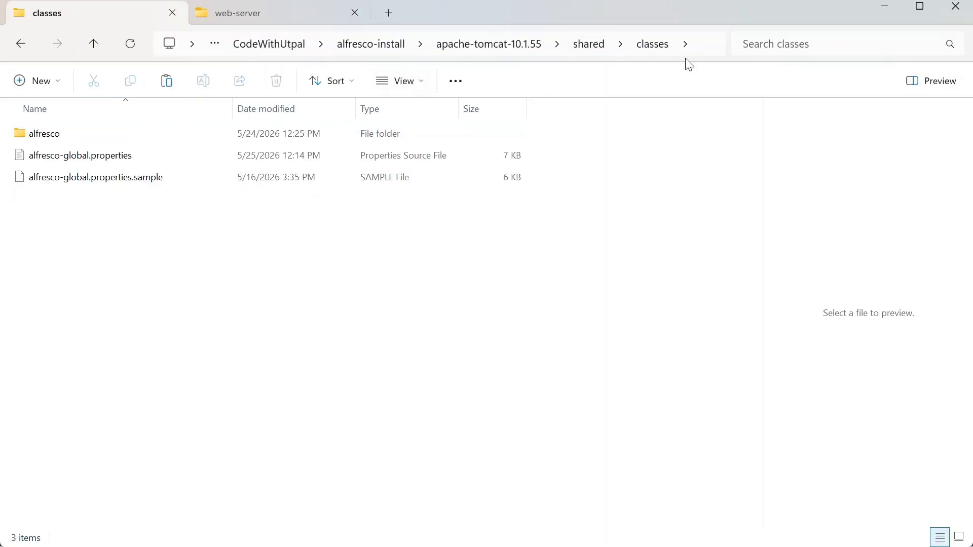
double_click(41, 136)
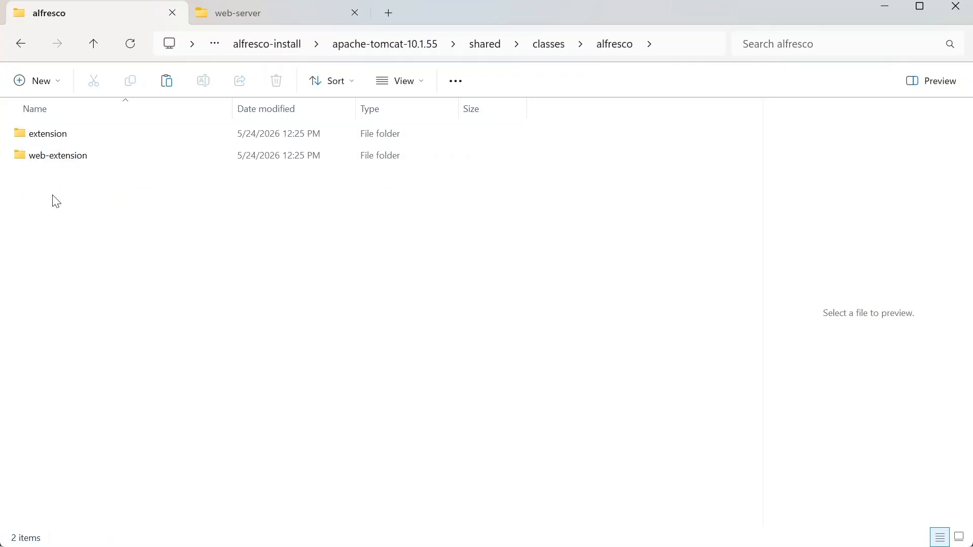
click(553, 46)
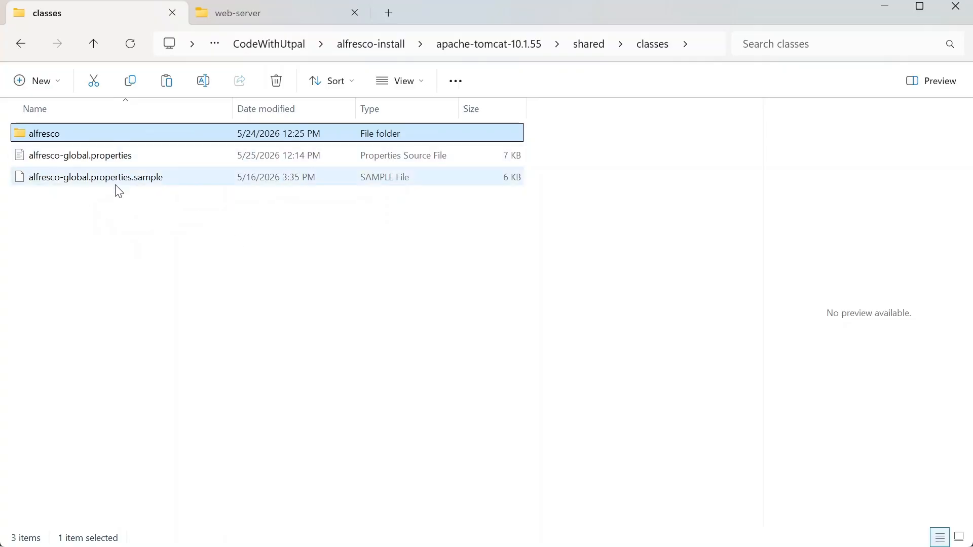
click(49, 165)
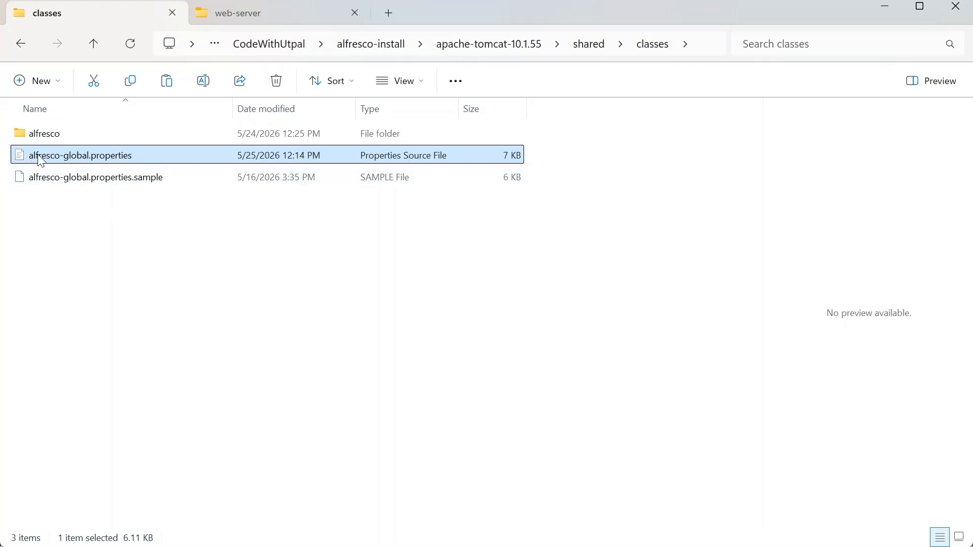
click(48, 240)
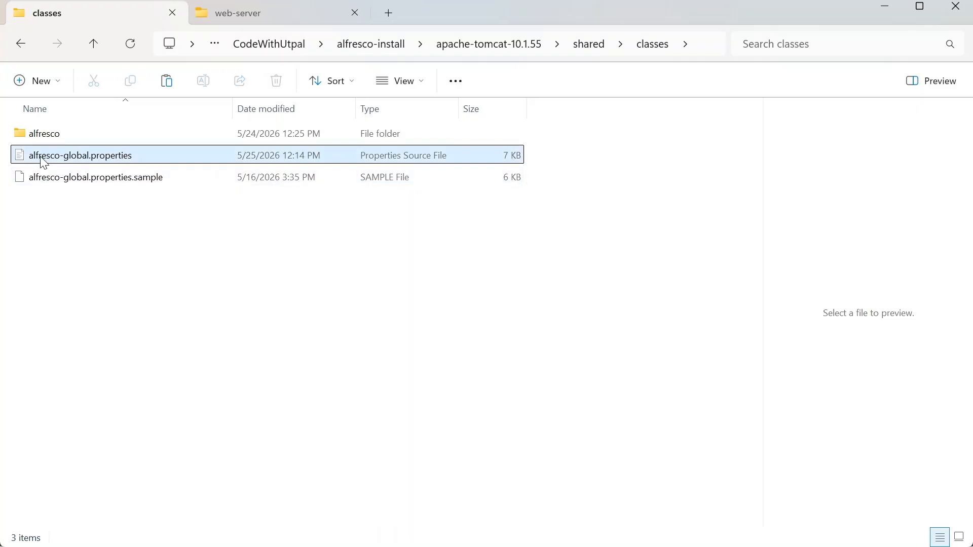
Step: Open alfresco-global.properties in Notepad++ and check the dir.root setting on line 9
right_click(43, 157)
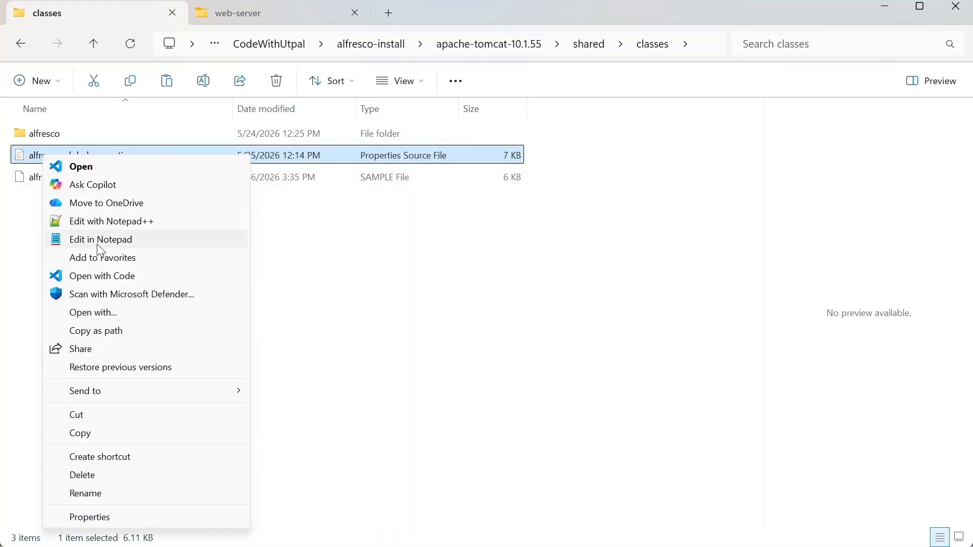
click(100, 223)
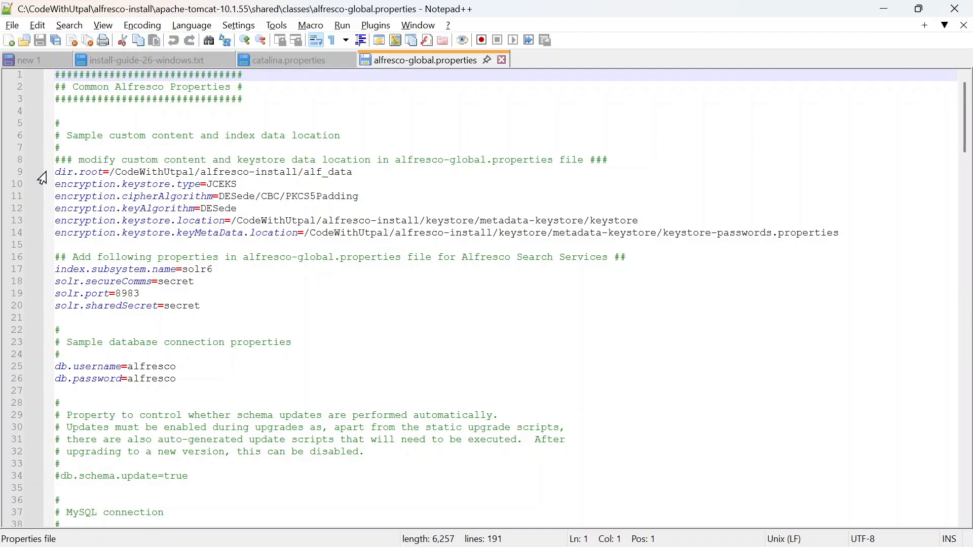
drag(58, 173, 361, 175)
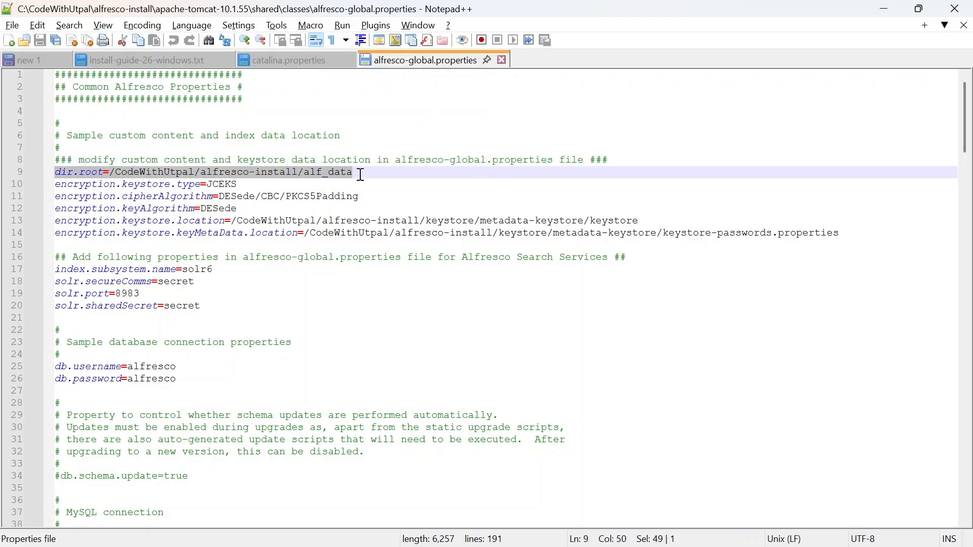
click(64, 175)
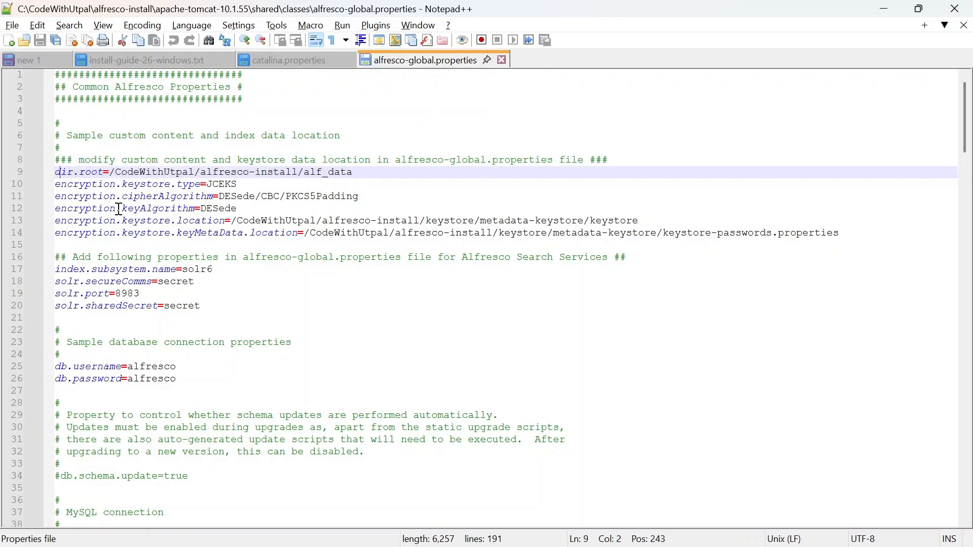
Step: Review the encryption keystore settings on lines 10–14, through keyMetaData.location
drag(57, 183, 243, 187)
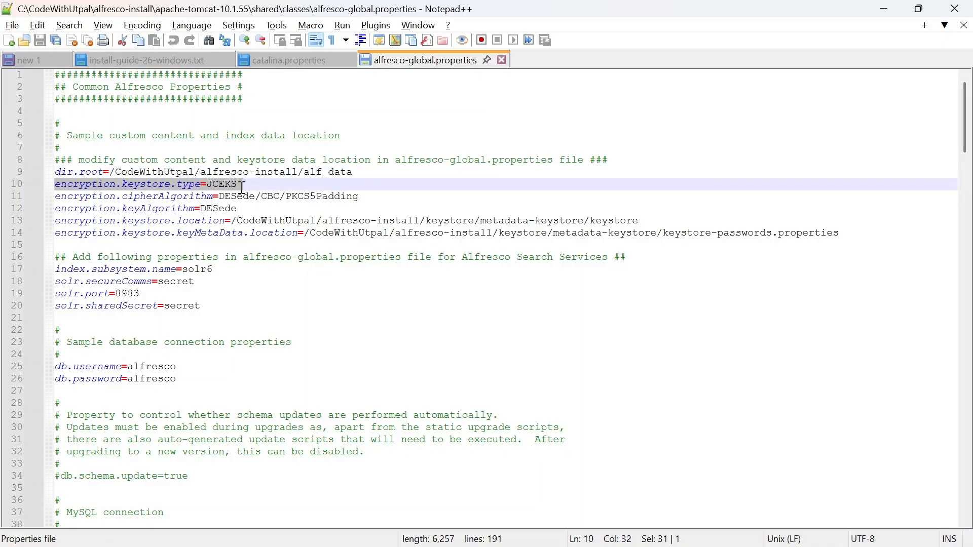
click(225, 185)
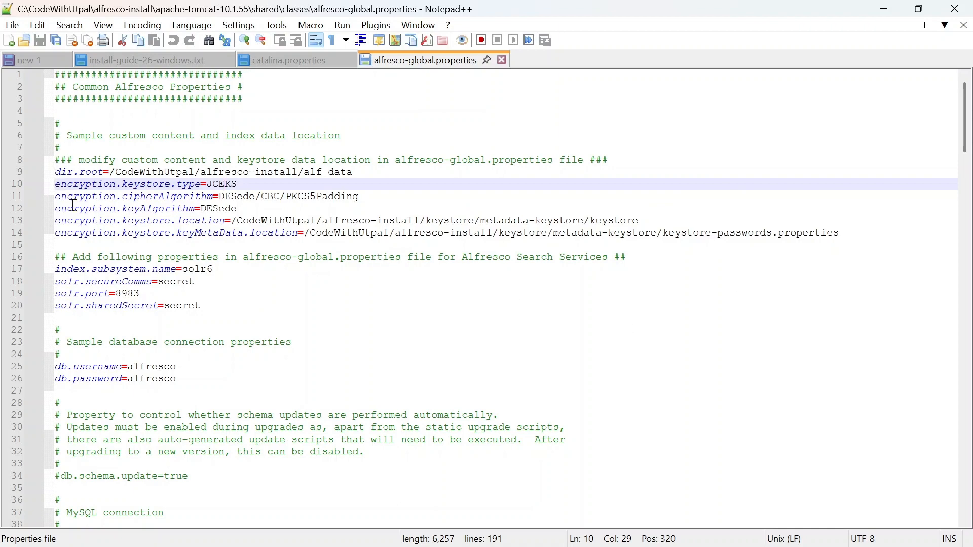
drag(55, 186, 844, 234)
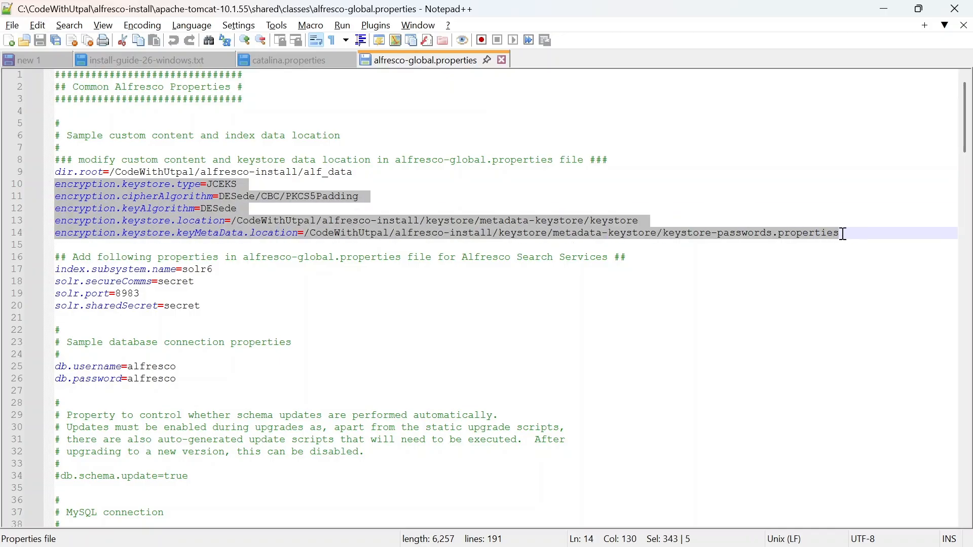
click(60, 182)
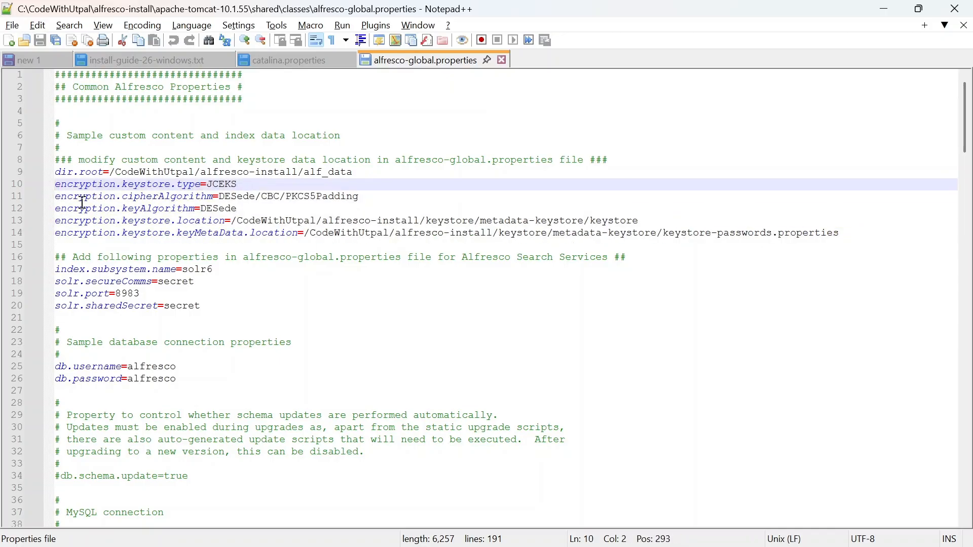
double_click(140, 196)
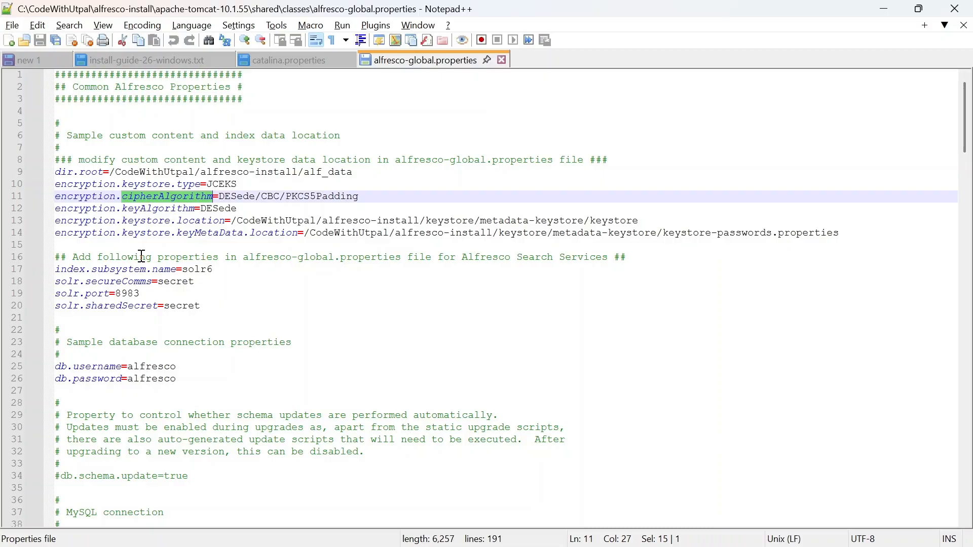
drag(149, 221, 148, 213)
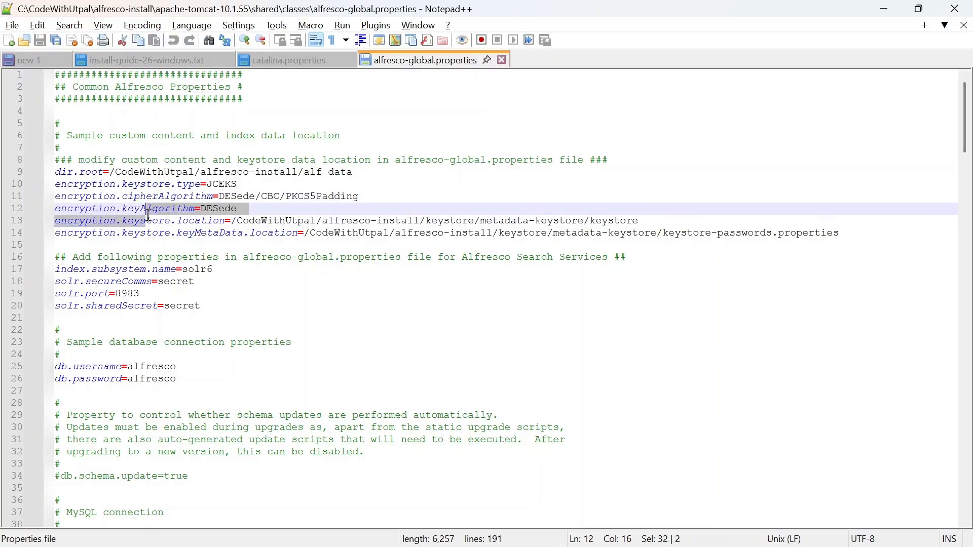
click(66, 233)
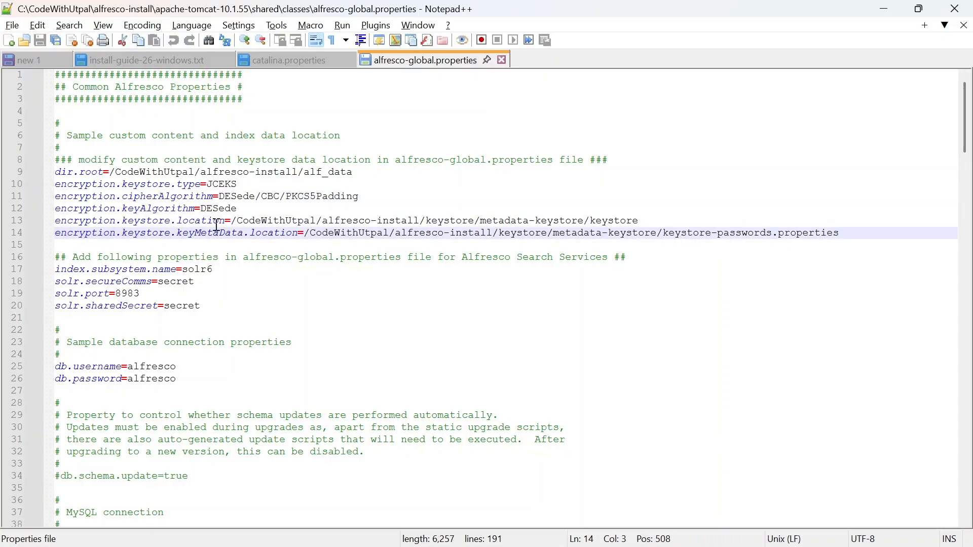
click(205, 235)
Step: In the install guide, review the setenv.sh keystore JAVA_OPTS lines
click(85, 65)
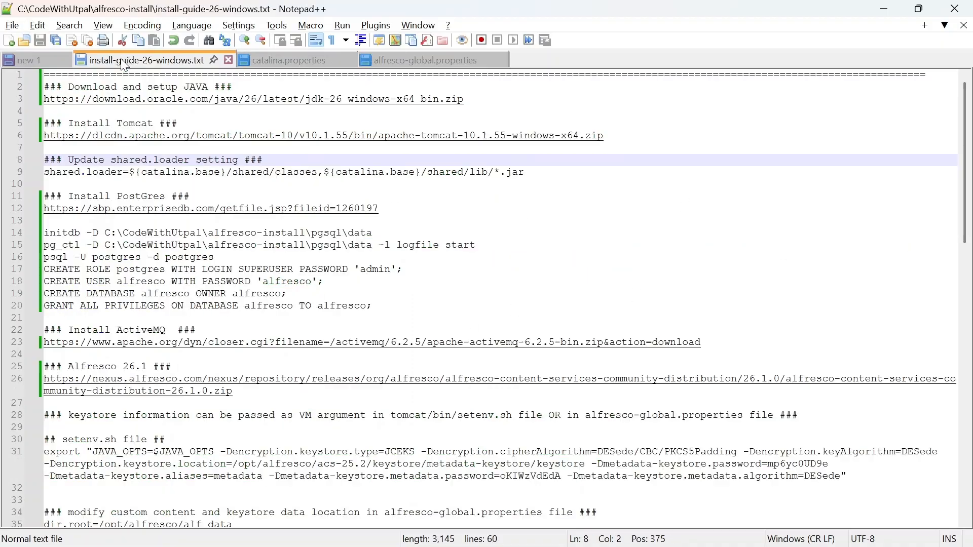
scroll(135, 262, down, 6)
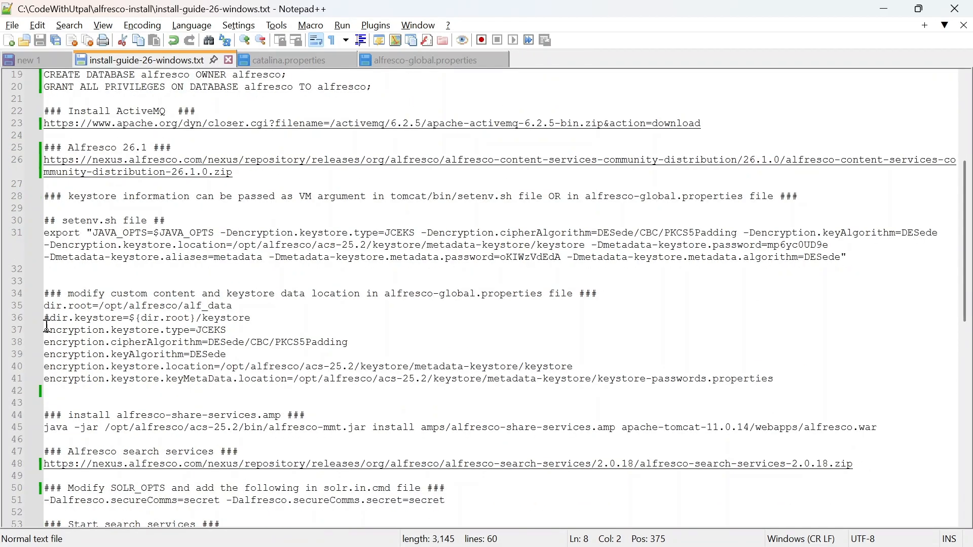
drag(45, 222, 862, 259)
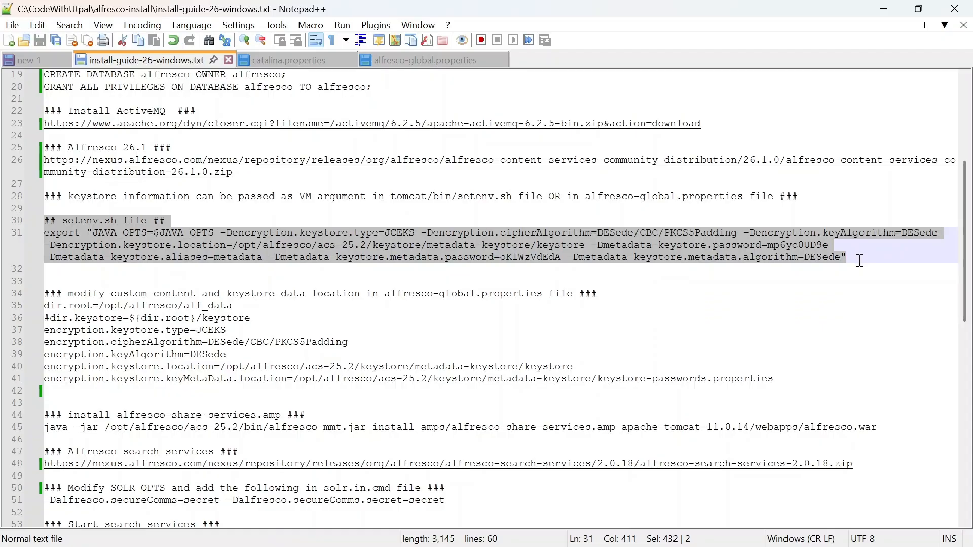
click(535, 238)
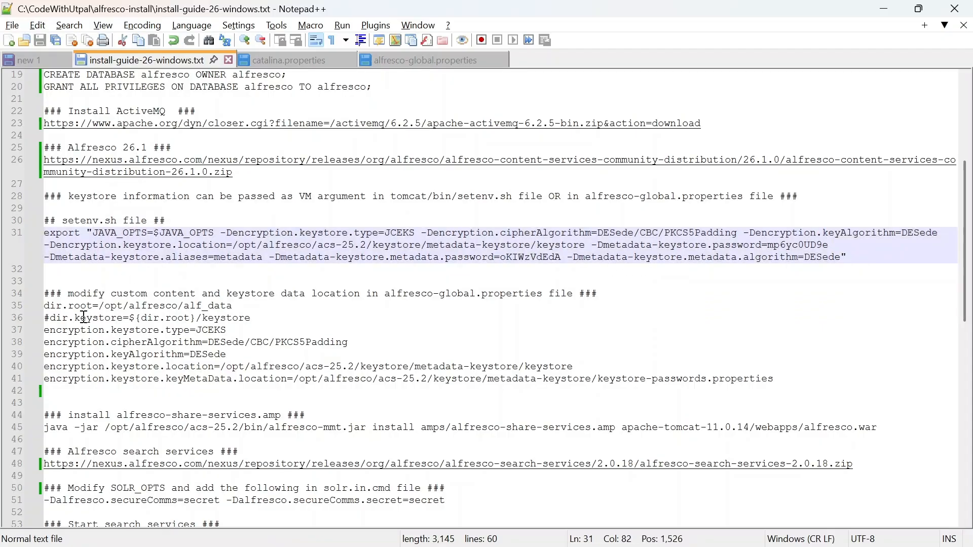
Step: Review the content and keystore location block on lines 34–41, then switch to alfresco-global.properties
drag(46, 290, 800, 385)
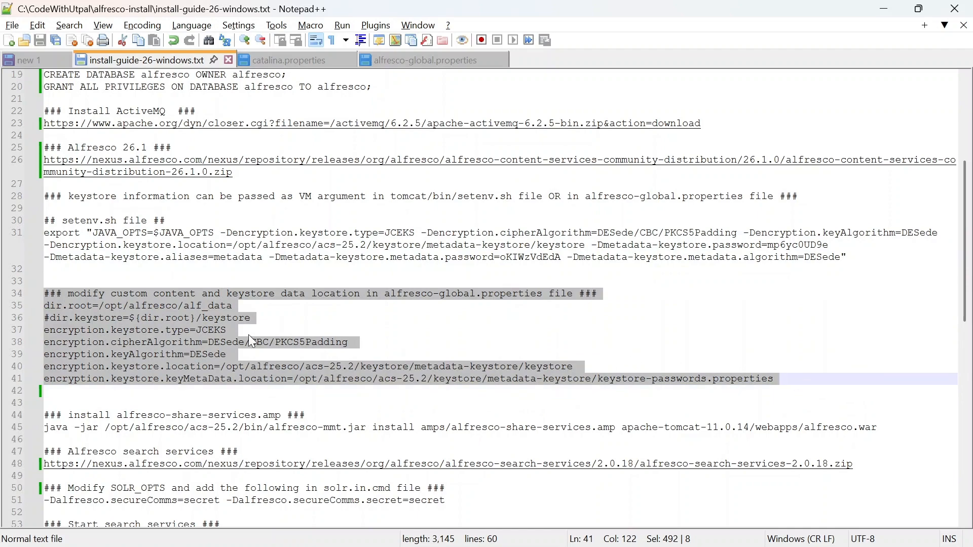
click(269, 312)
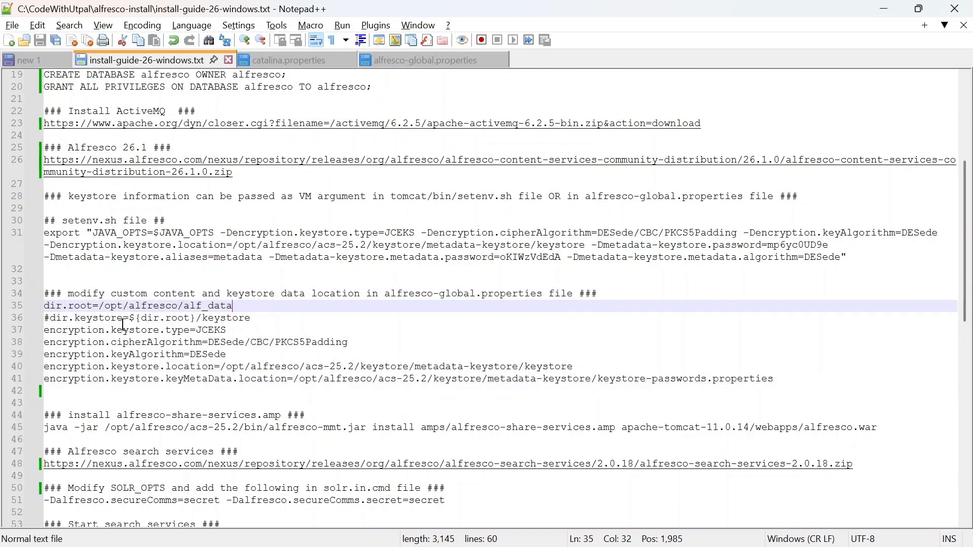
drag(44, 294, 794, 380)
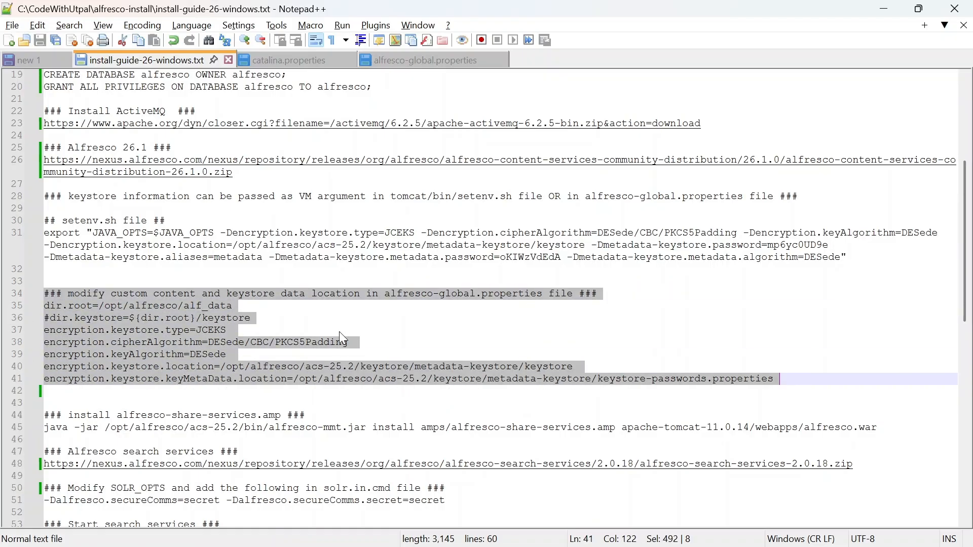
click(334, 312)
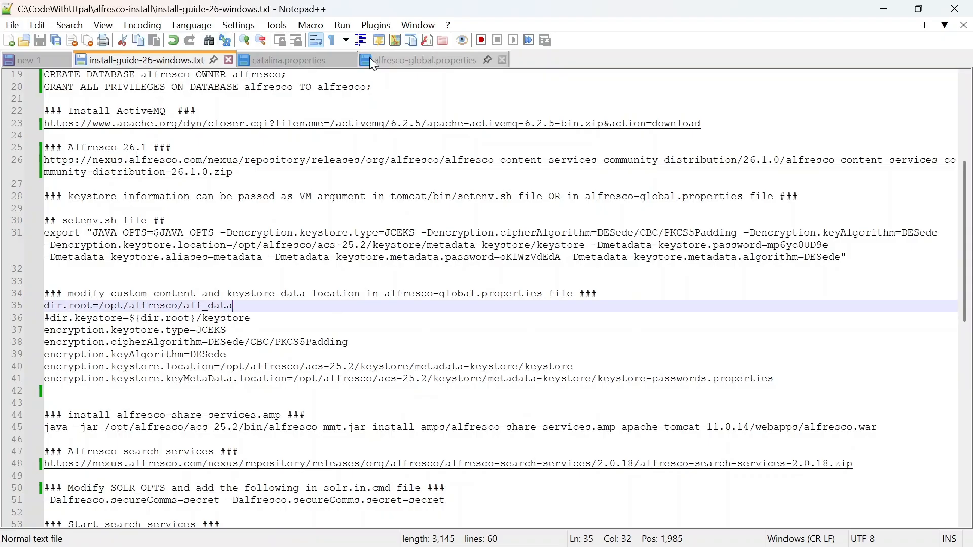
click(441, 61)
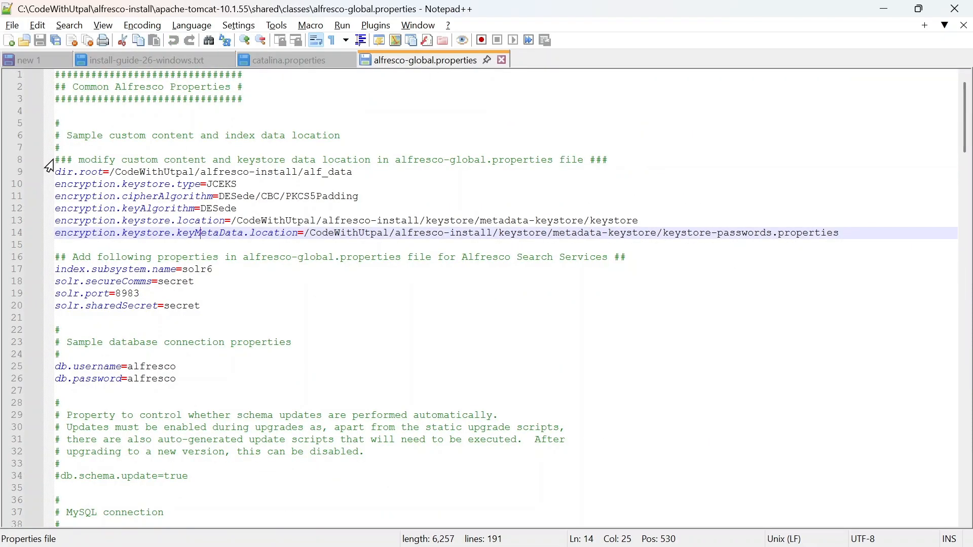
Step: Check the Search Services block and content/keystore location lines in alfresco-global.properties, then return to the guide
drag(50, 259, 253, 306)
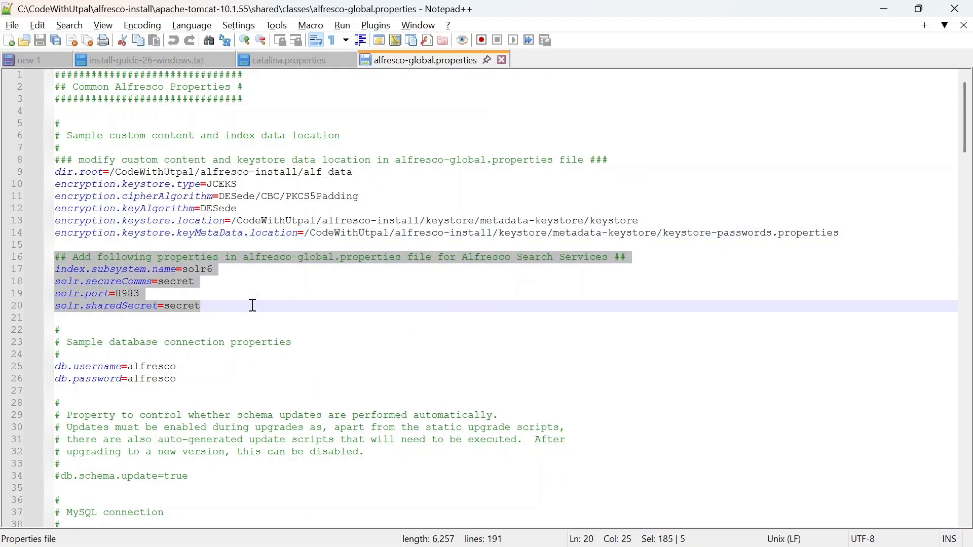
click(79, 259)
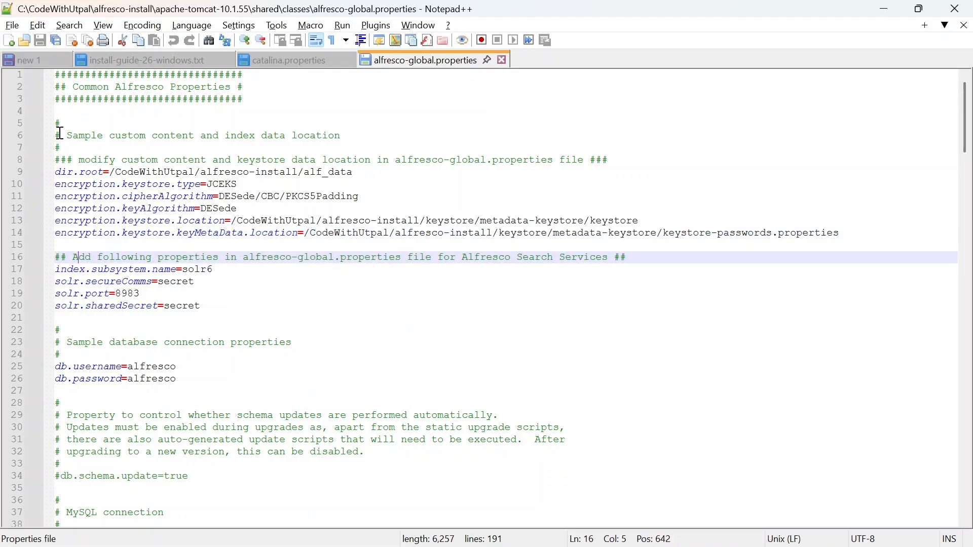
drag(57, 123, 852, 233)
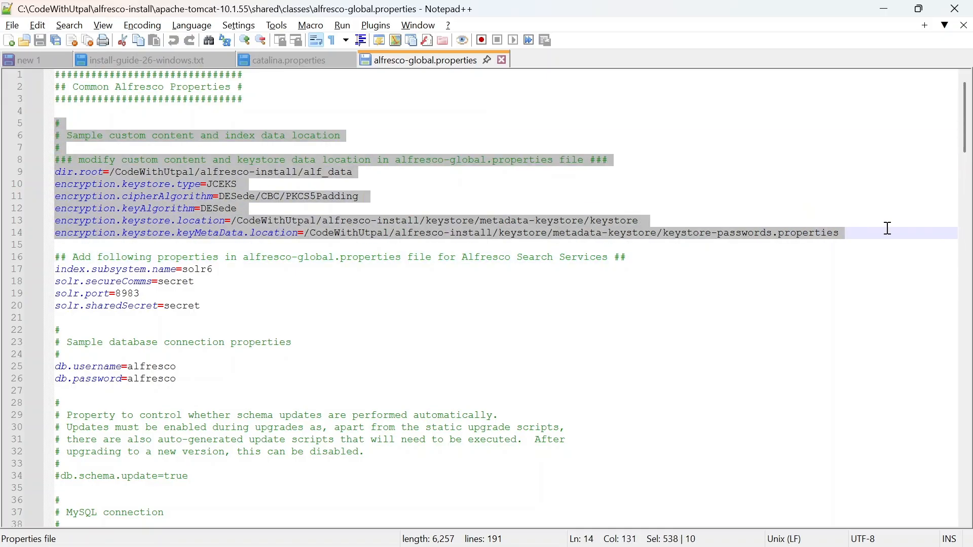
click(862, 234)
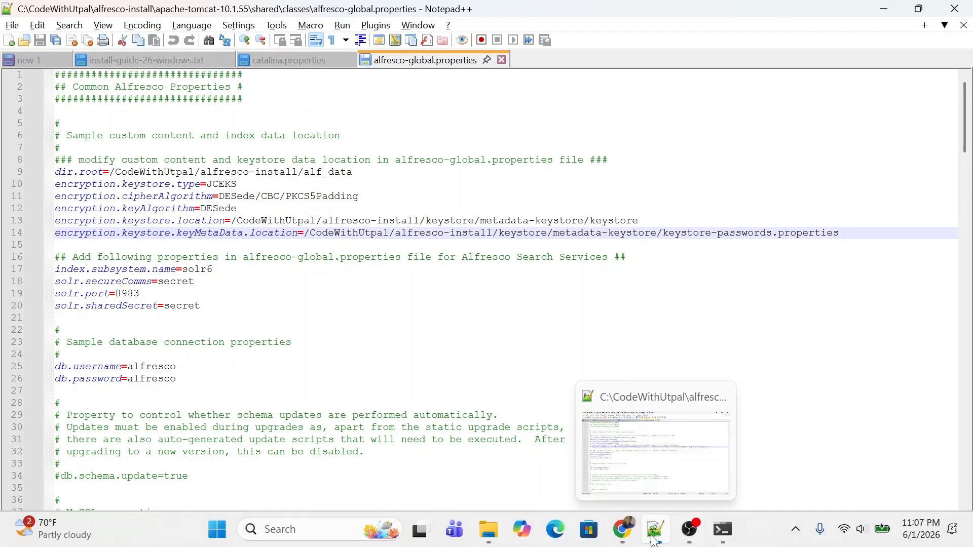
click(152, 60)
scroll(191, 258, up, 6)
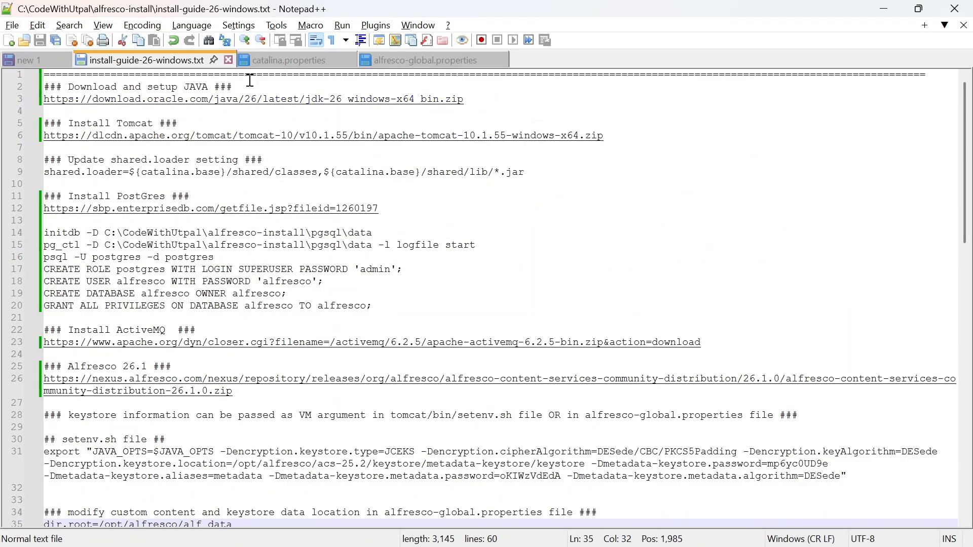
click(250, 82)
triple_click(492, 100)
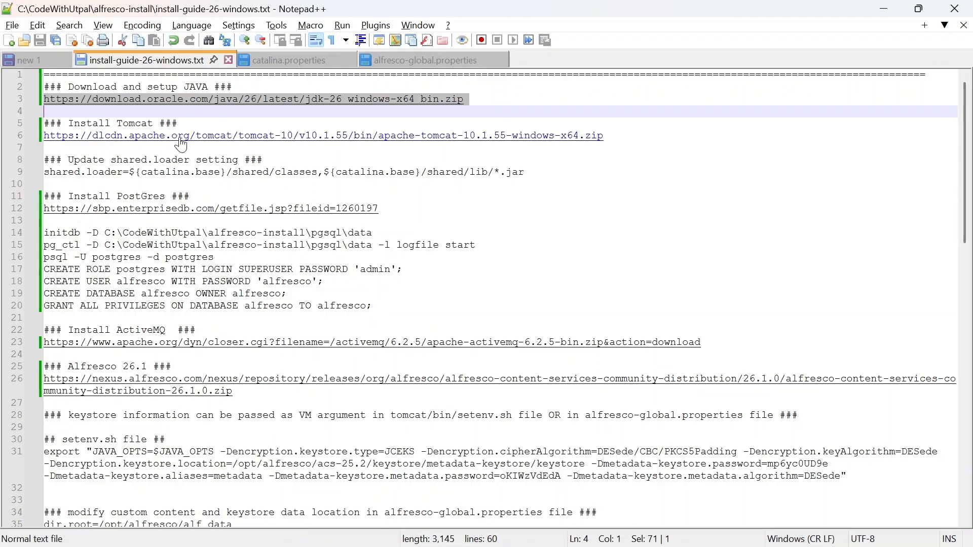
click(654, 147)
click(634, 134)
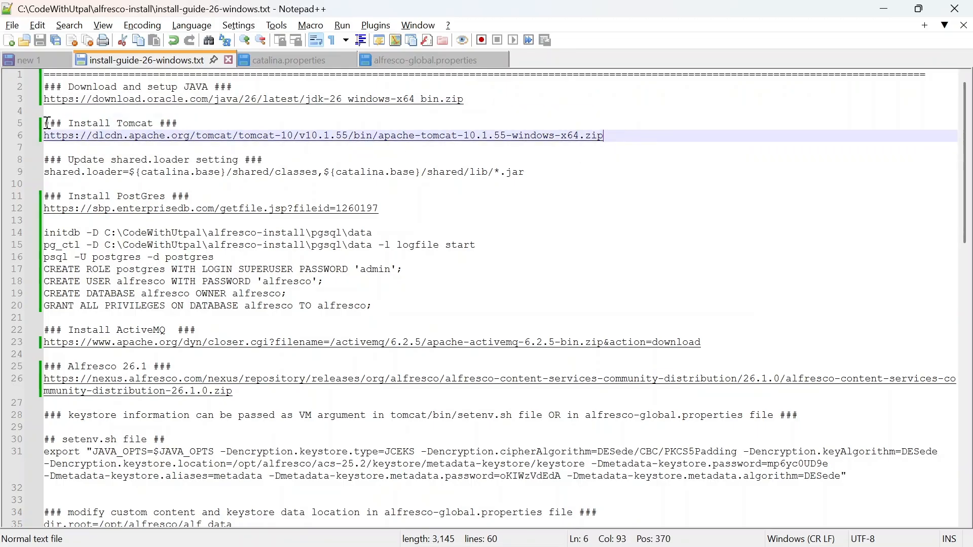
drag(43, 123, 628, 134)
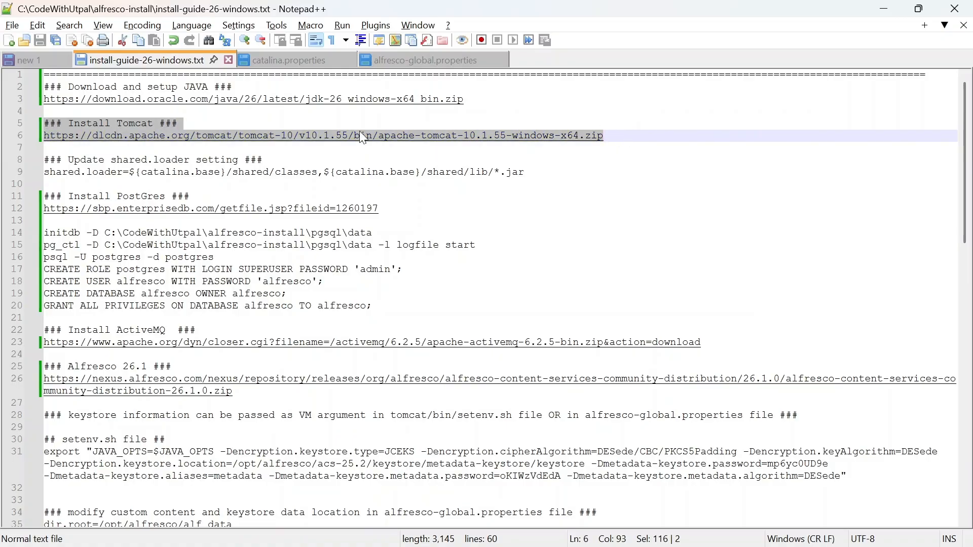
click(45, 160)
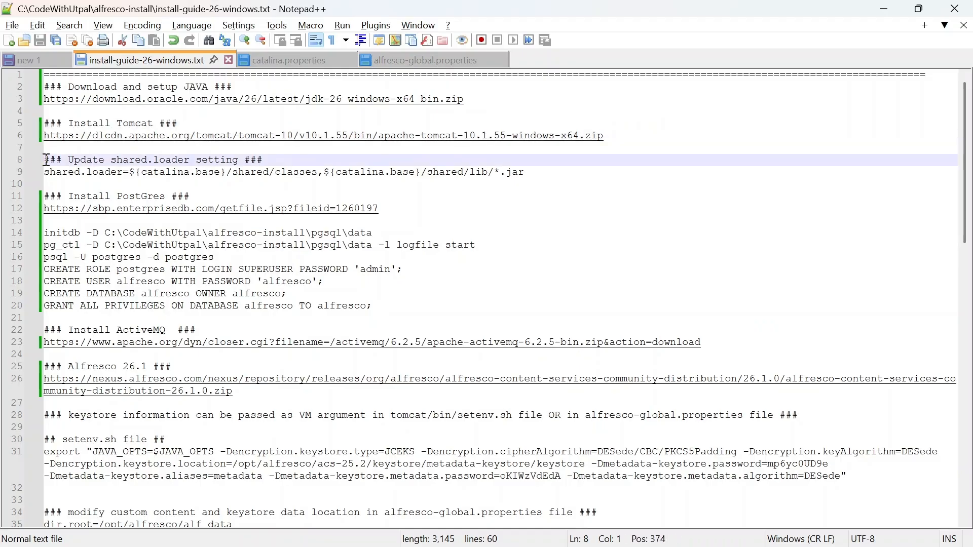
drag(45, 160, 547, 177)
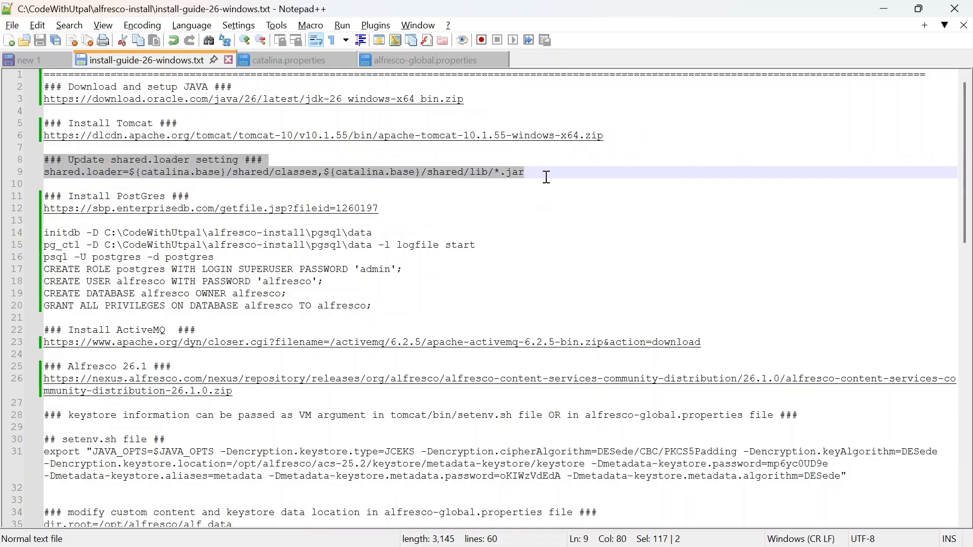
click(556, 174)
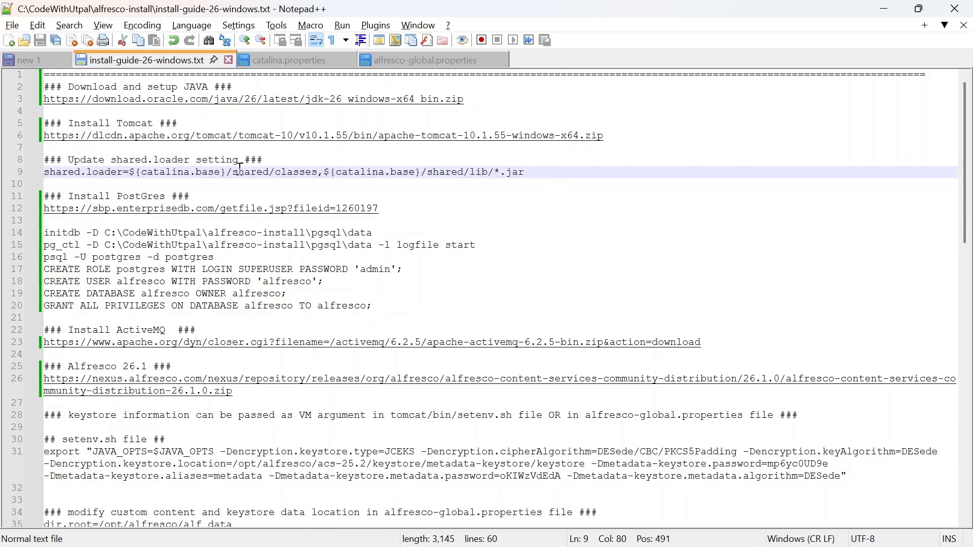
drag(44, 173, 530, 169)
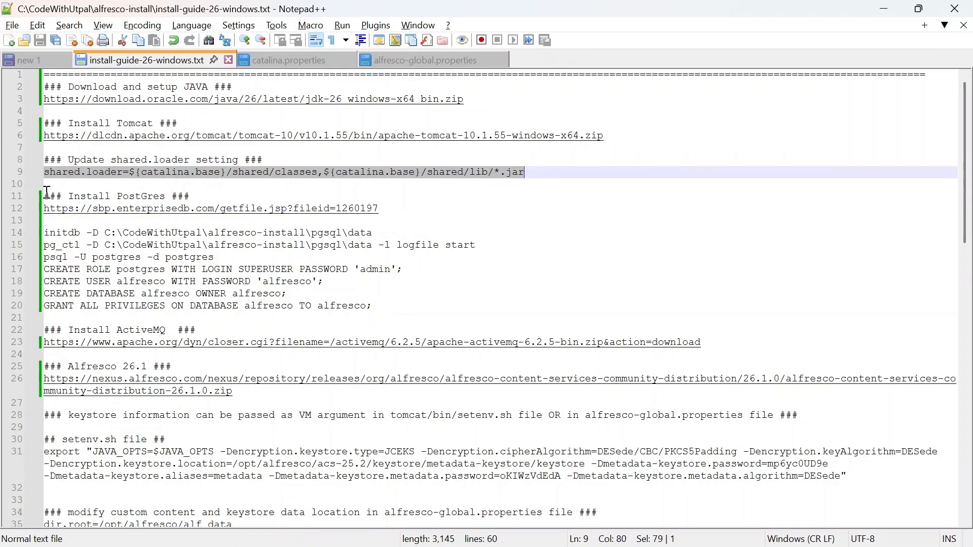
drag(46, 195, 404, 214)
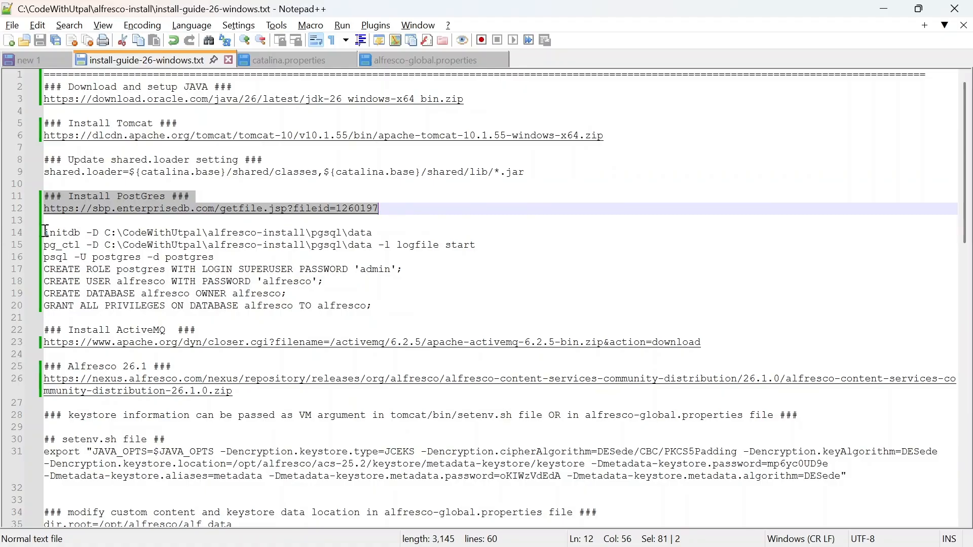
drag(45, 232, 414, 304)
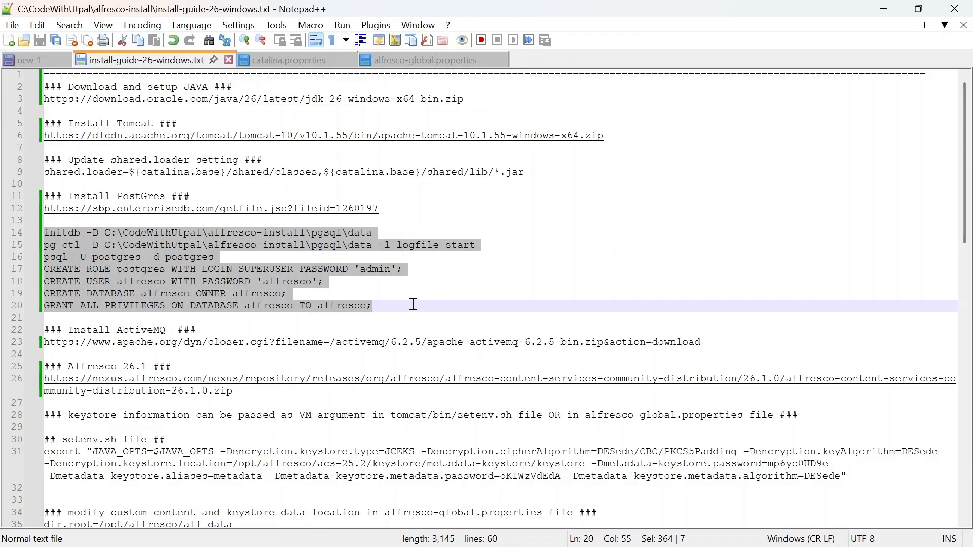
click(413, 304)
scroll(204, 244, down, 2)
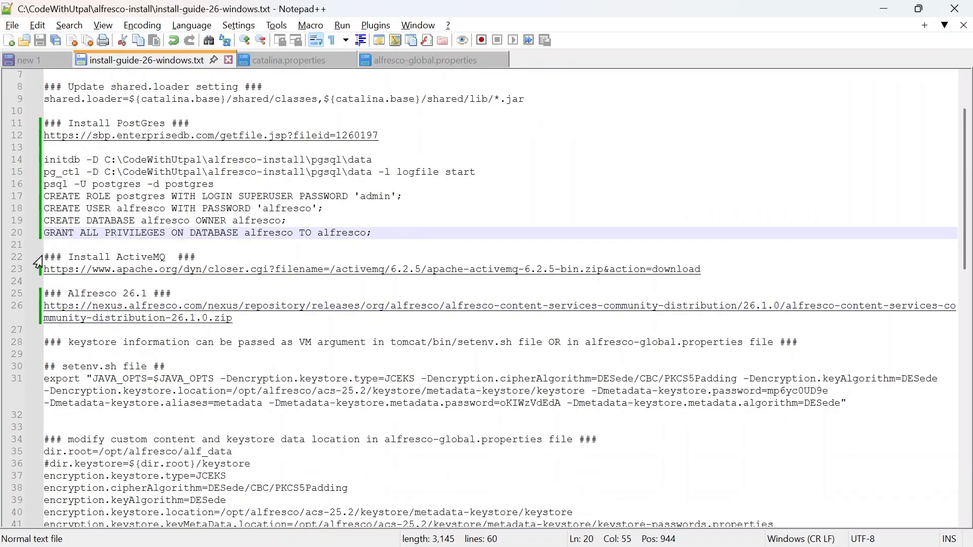
drag(44, 257, 743, 269)
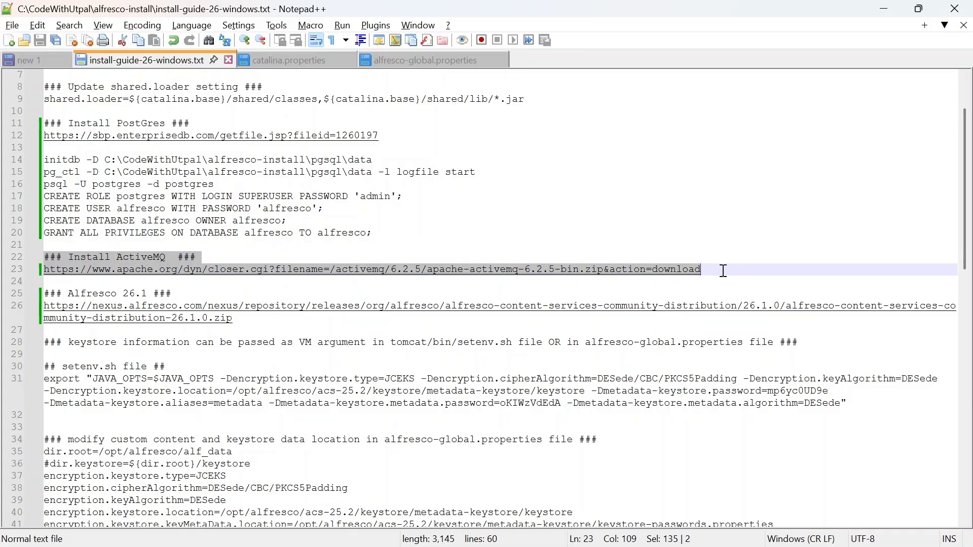
click(725, 271)
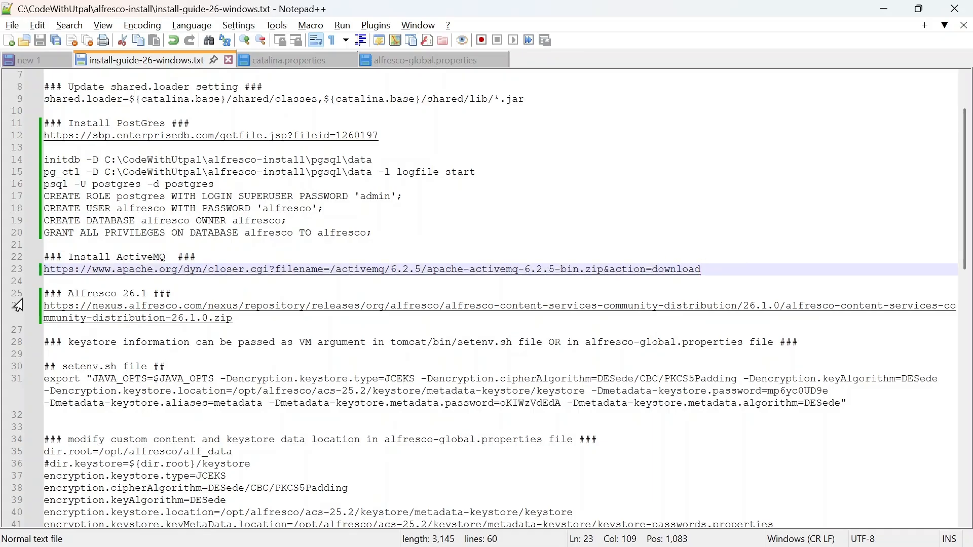
drag(46, 293, 242, 318)
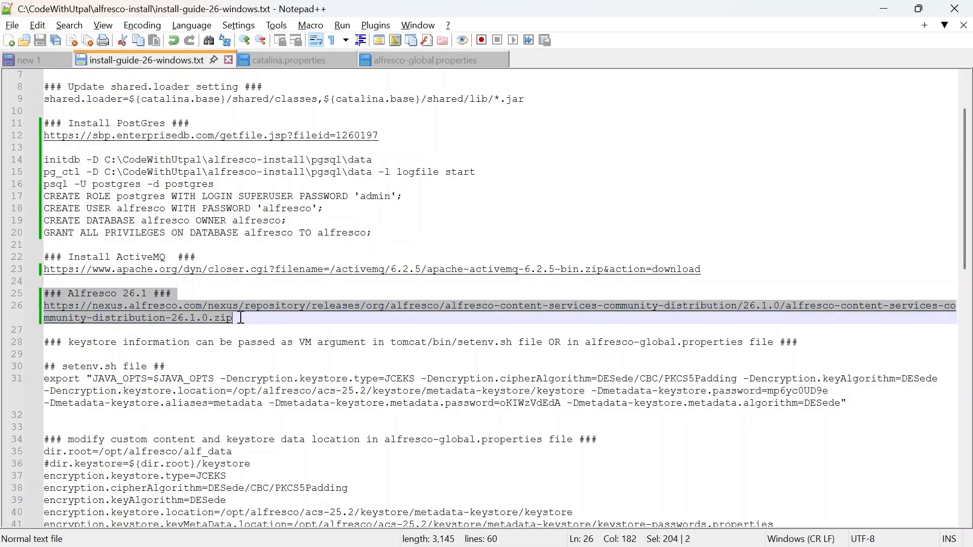
scroll(312, 219, down, 2)
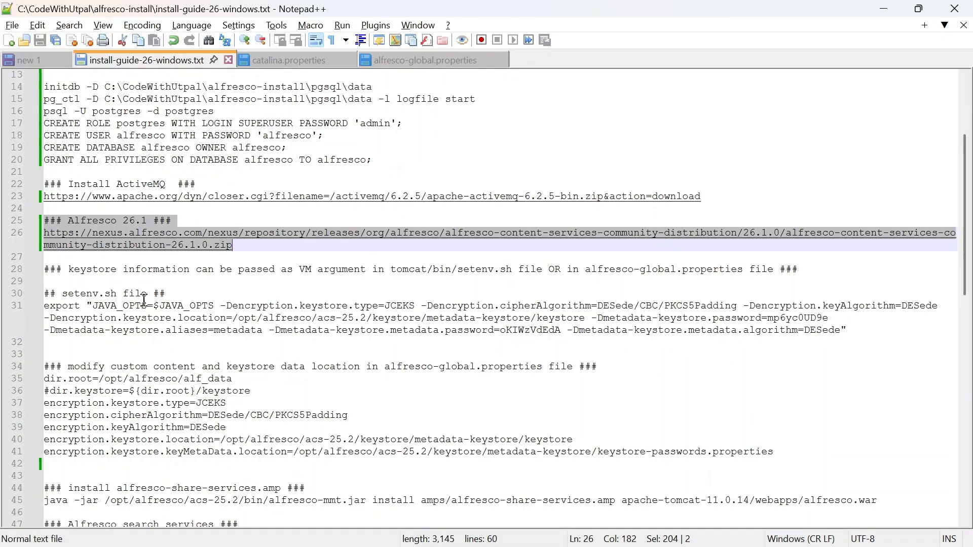
click(242, 248)
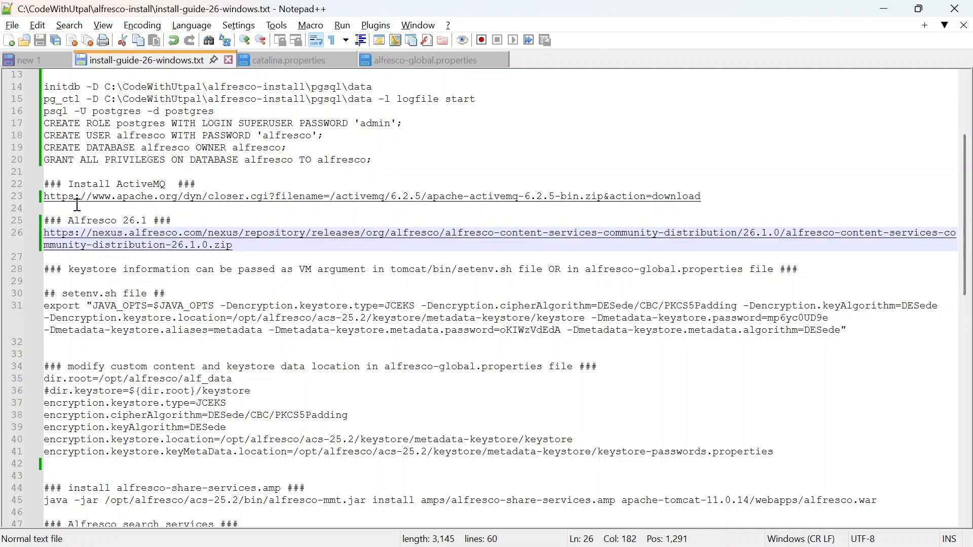
scroll(185, 306, down, 2)
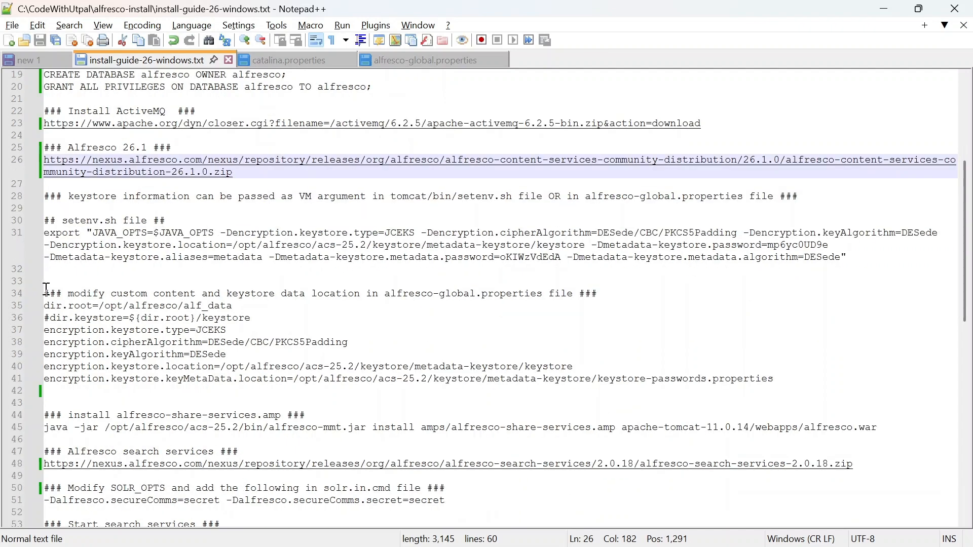
drag(46, 289, 796, 383)
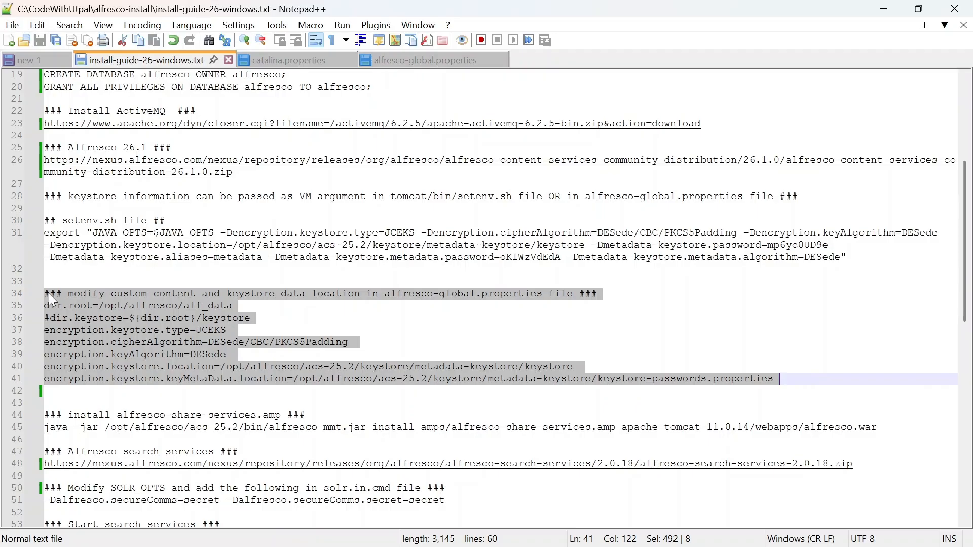
click(339, 322)
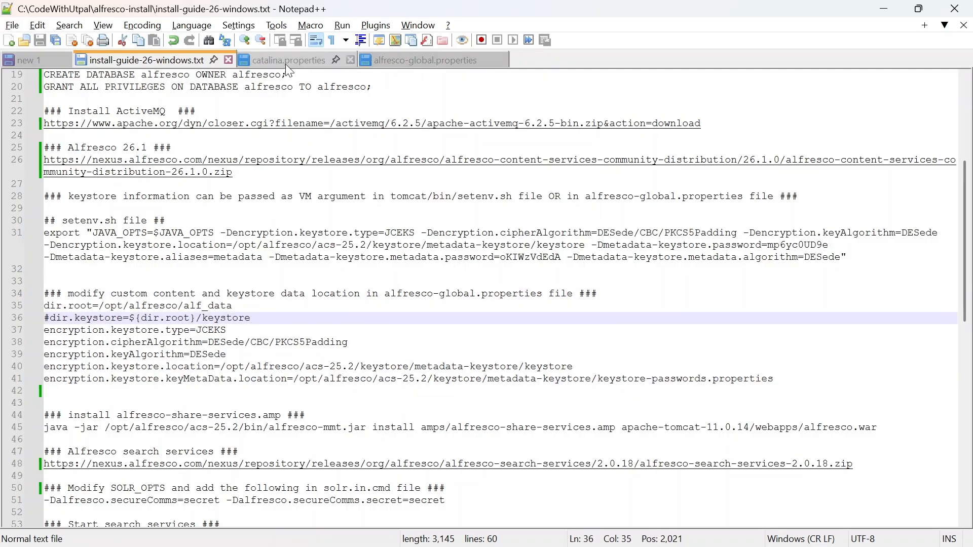
Step: In alfresco-global.properties, inspect the dir.root content location line on line 9
click(419, 60)
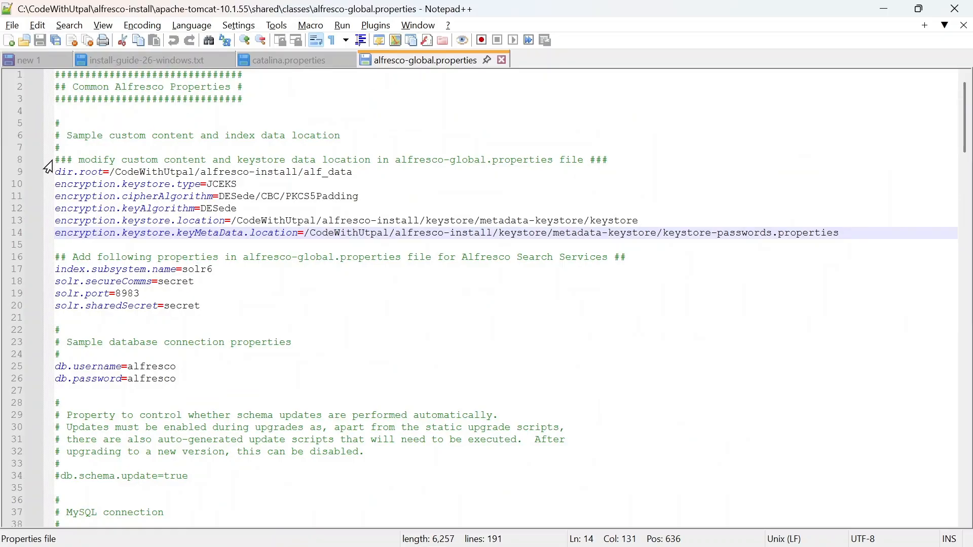
drag(56, 173, 391, 179)
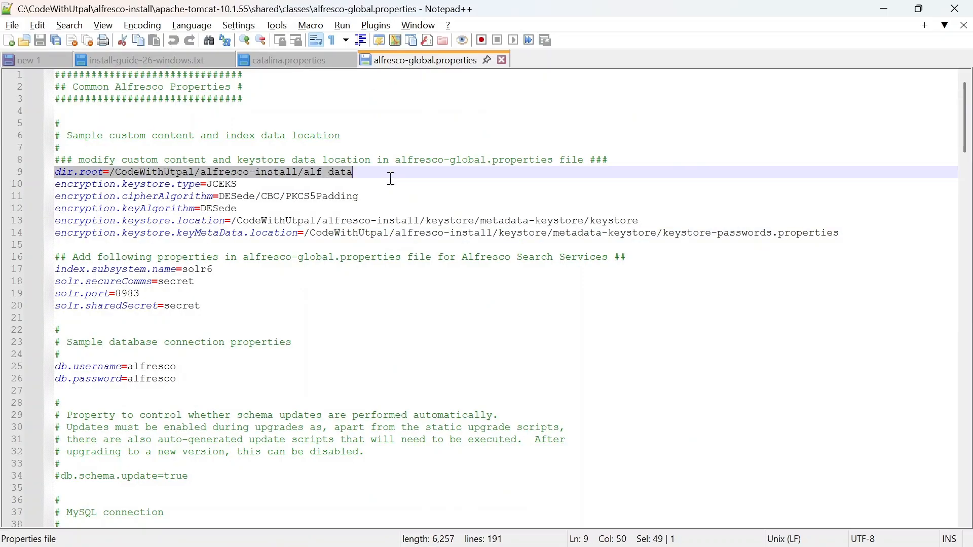
click(91, 172)
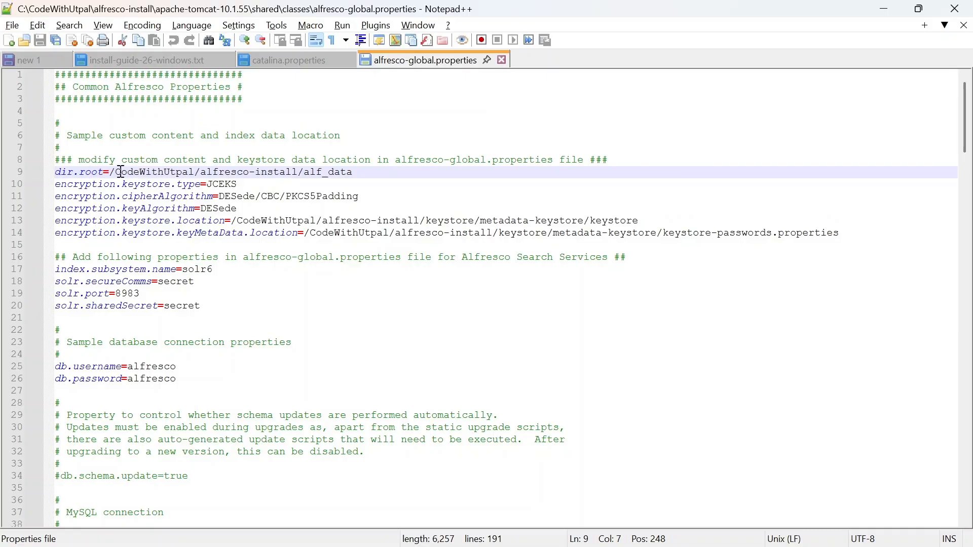
click(365, 174)
Step: Back in the install guide, review the setenv.sh JAVA_OPTS export lines
click(147, 61)
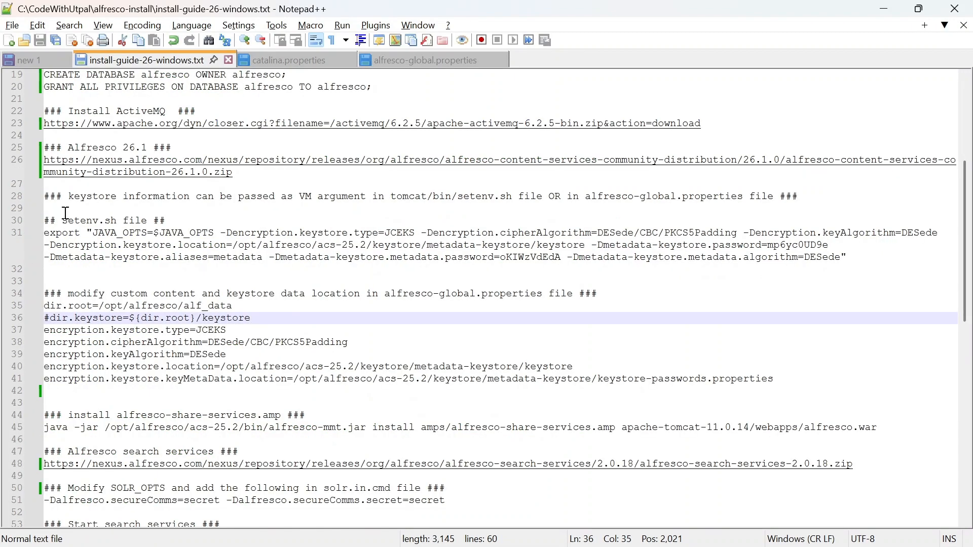
click(46, 221)
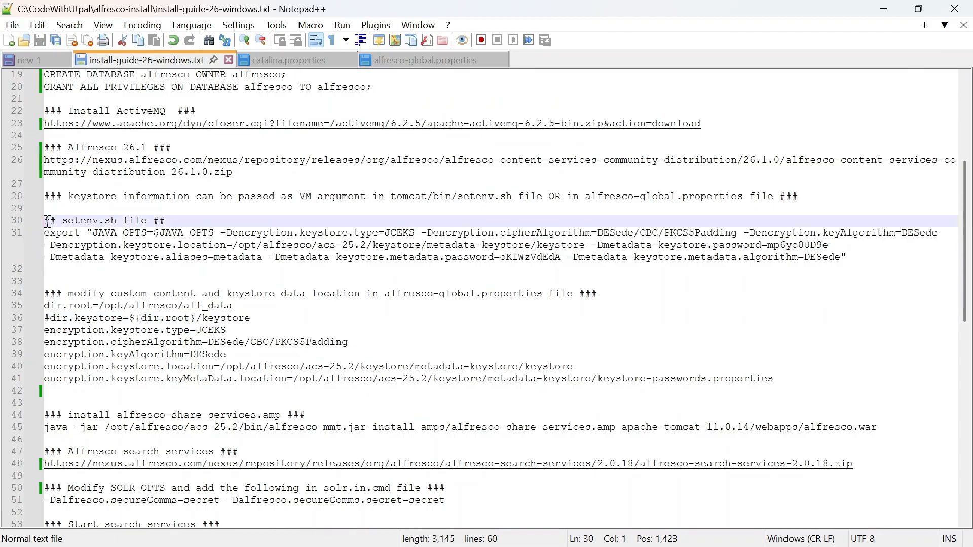
drag(46, 221, 857, 260)
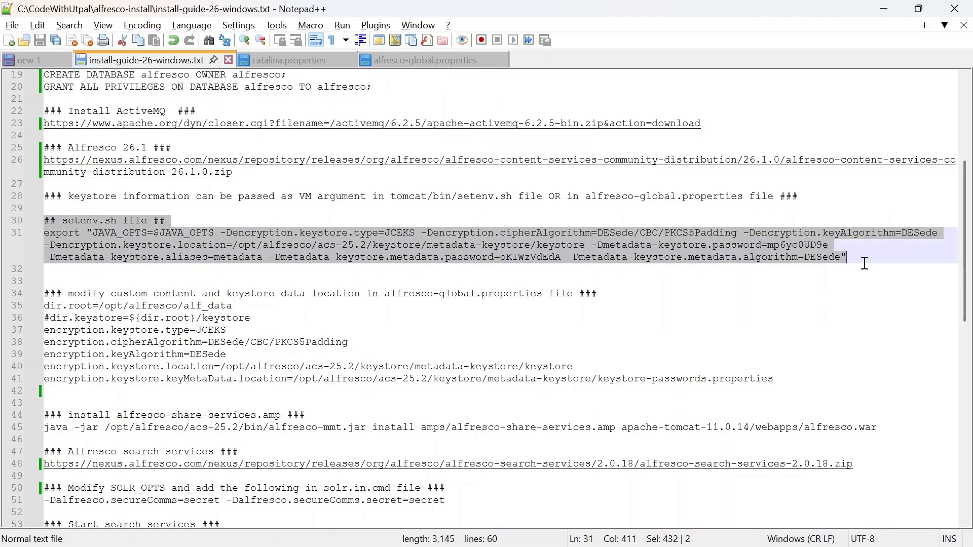
click(71, 221)
Step: Change the line 30 heading from setenv.sh to setenv.bat and save the guide
double_click(109, 222)
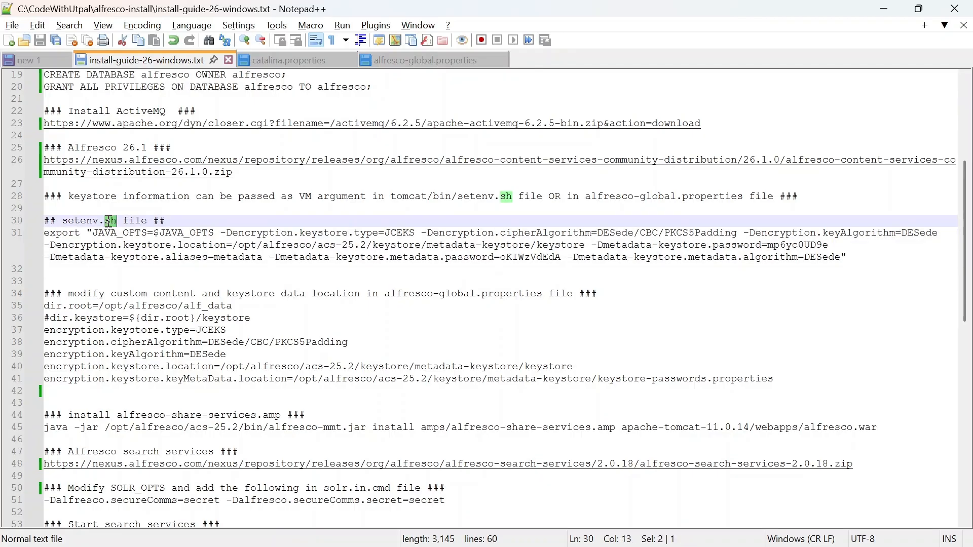
text(b)
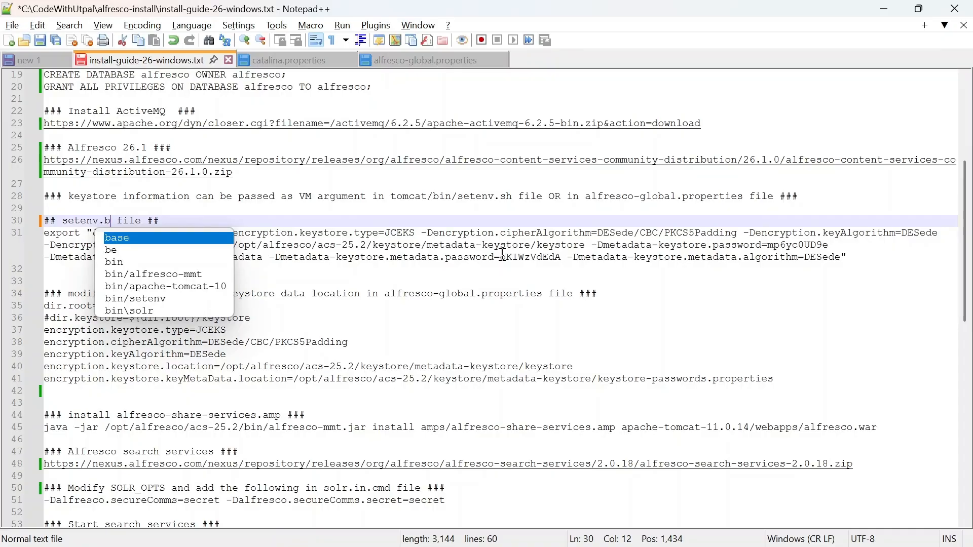
text(at)
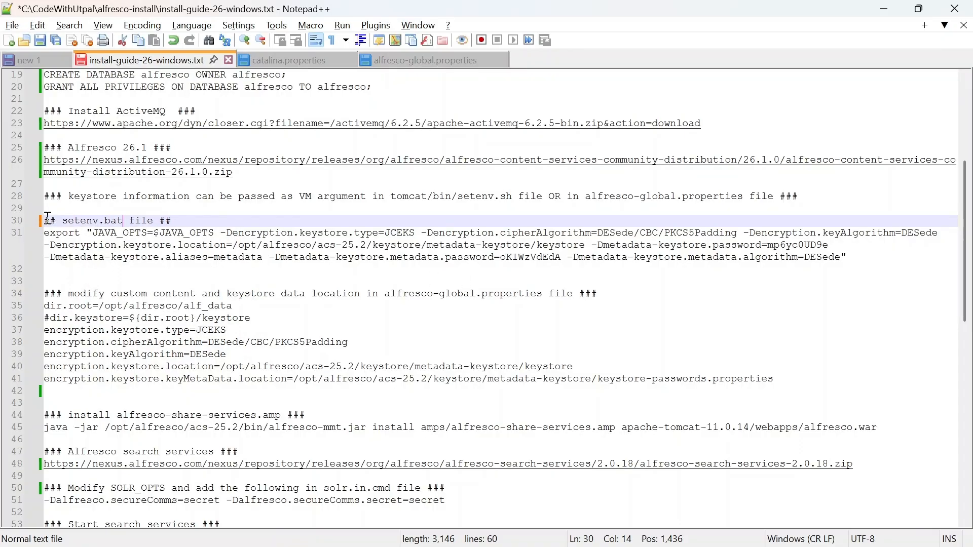
double_click(112, 221)
click(188, 218)
key(ctrl+s)
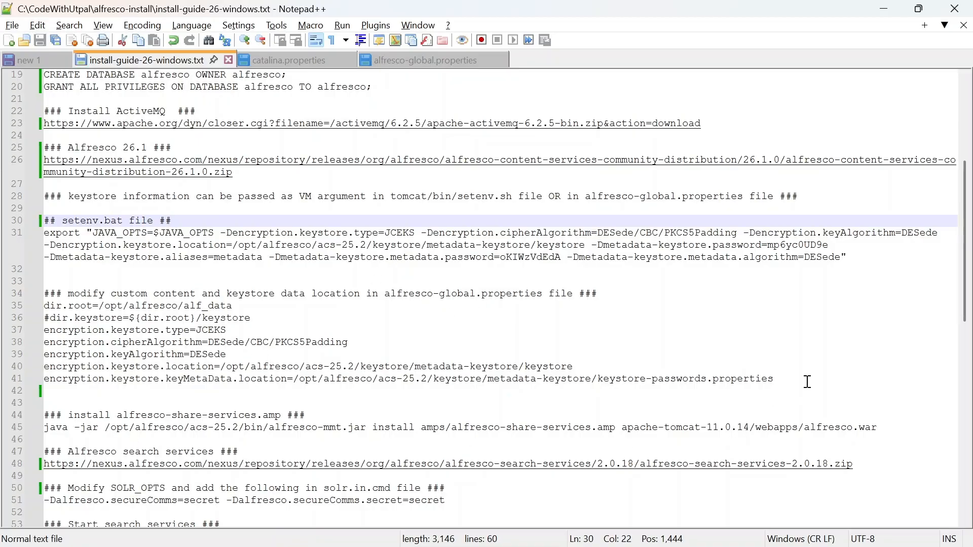
Step: Review the notes spanning lines 19 to 41 of the install guide
drag(808, 382, 31, 75)
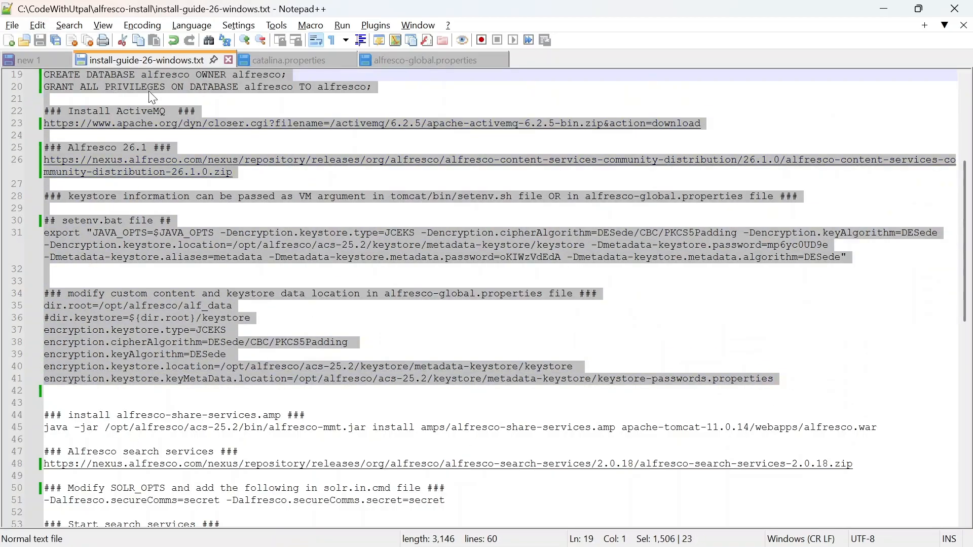
click(421, 213)
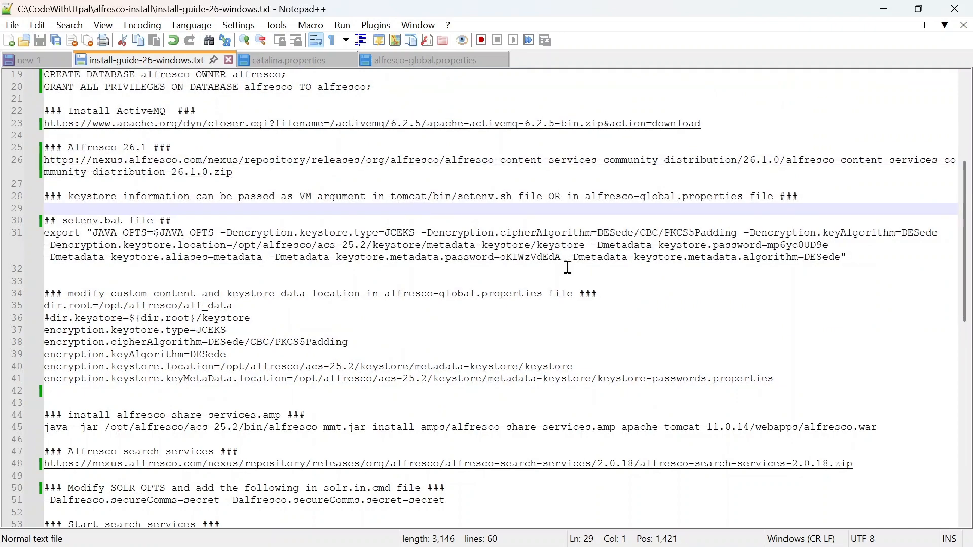
mouse_move(640, 543)
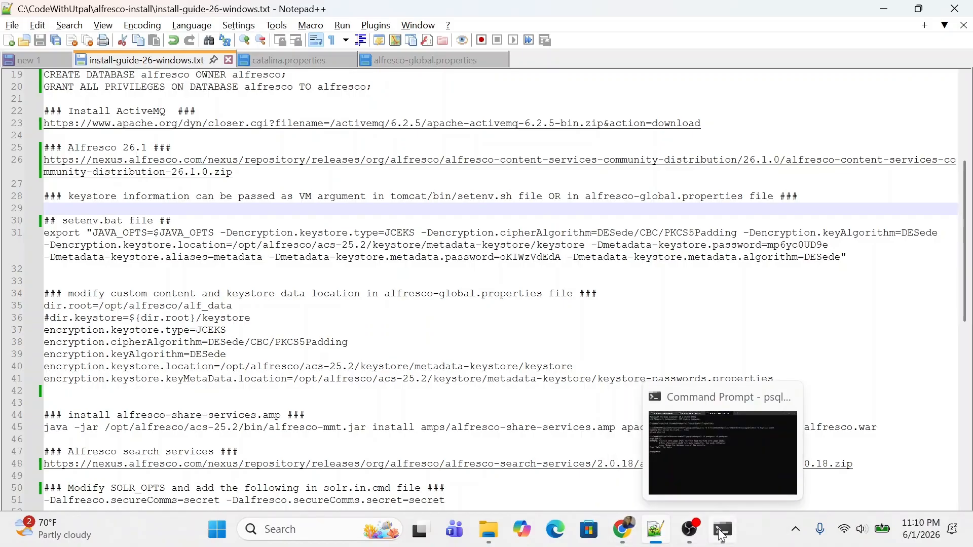
Step: Run startup.bat in the Tomcat bin-folder console and let the server finish starting
click(724, 533)
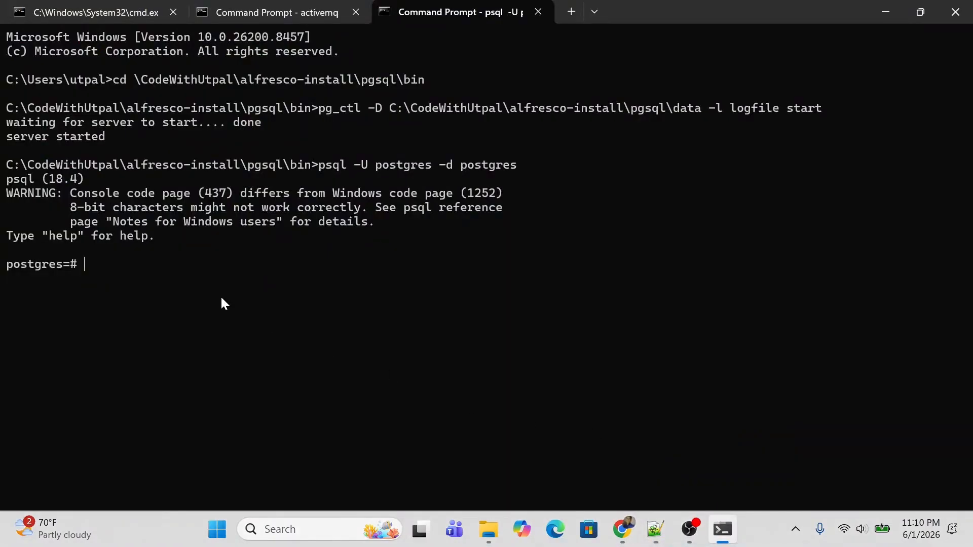
click(283, 10)
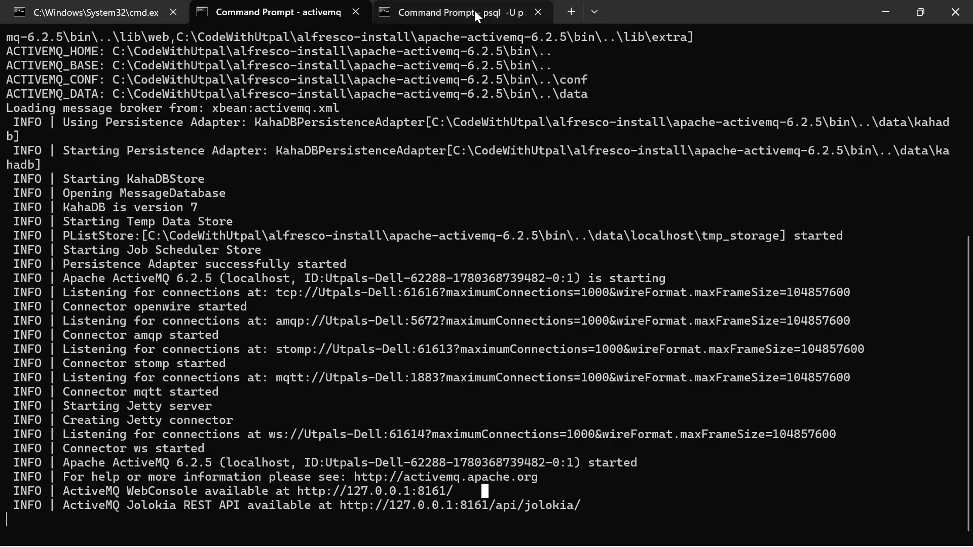
click(102, 15)
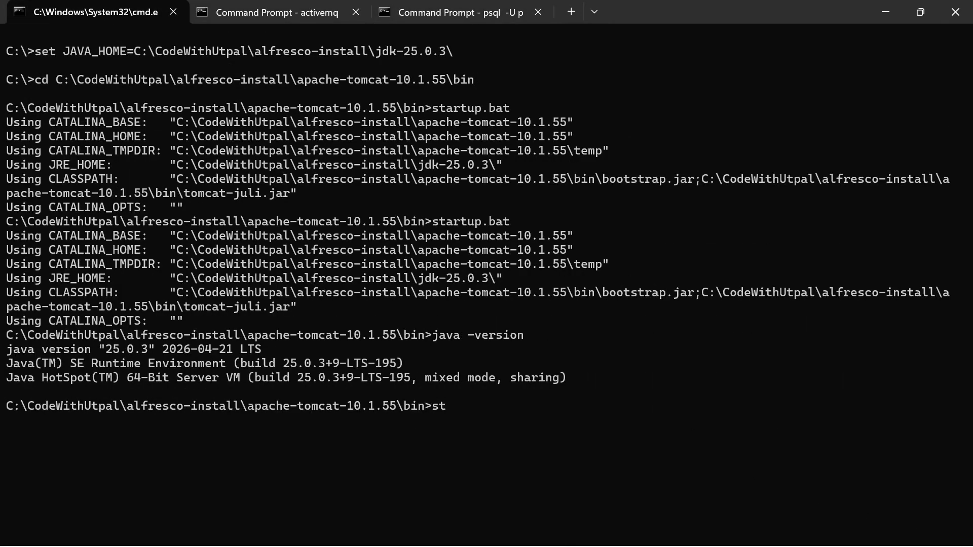
text(st)
key(Tab)
key(Return)
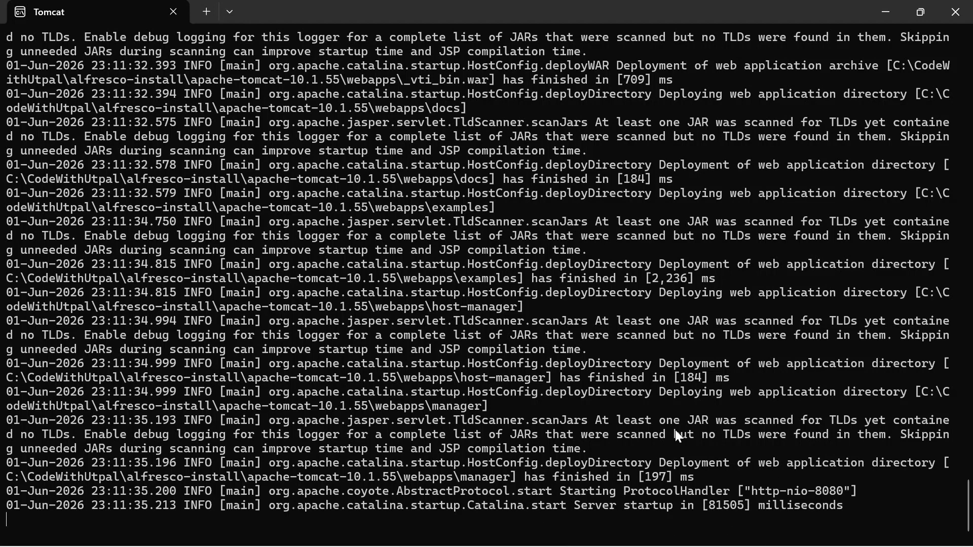
key(alt+Tab)
key(alt+Tab)
key(alt+Tab)
key(alt+Tab)
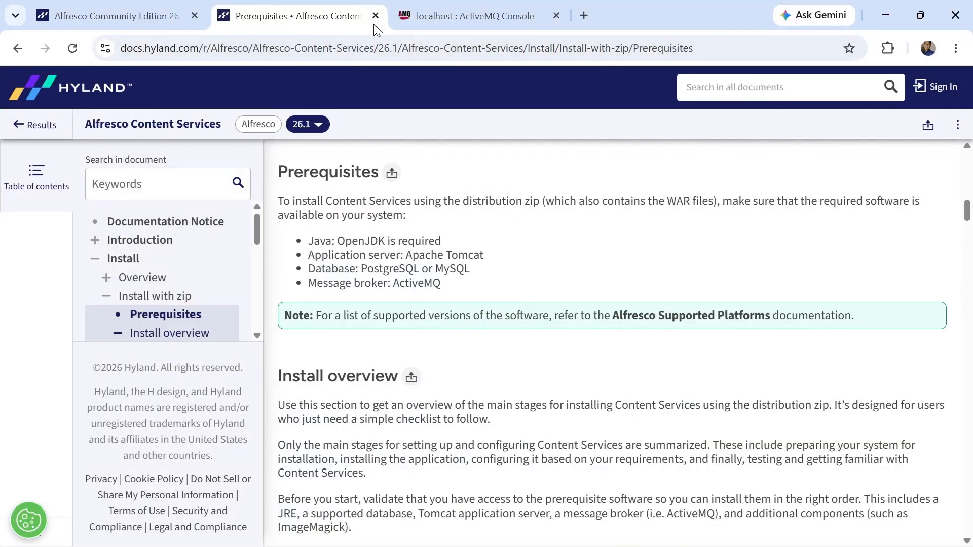
Step: Load localhost:8080/alfresco in a new Chrome tab
click(583, 15)
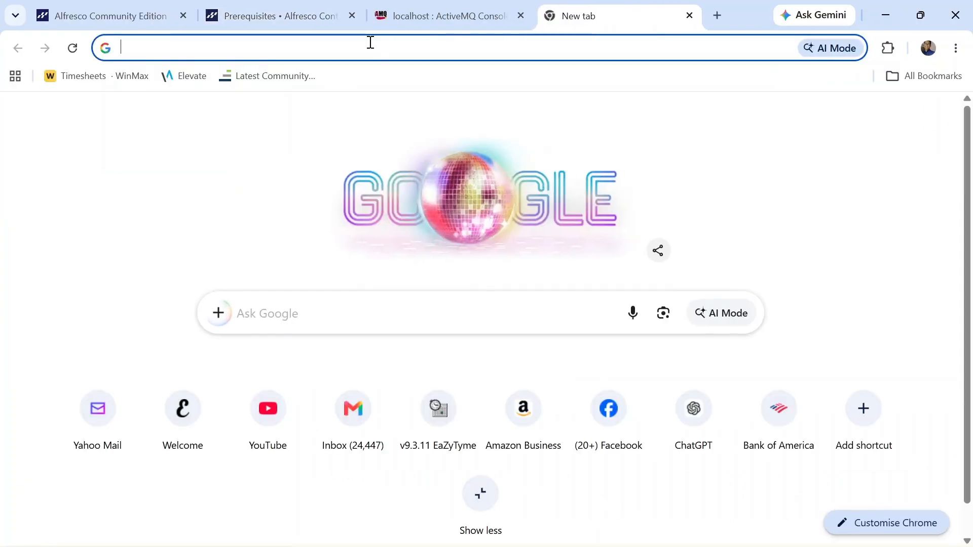
click(369, 48)
text(lo)
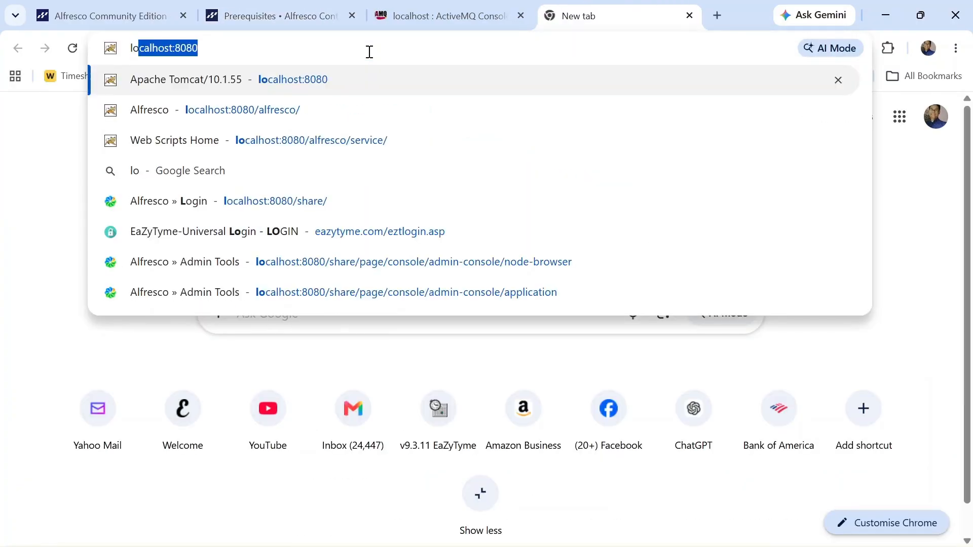
text(calhost:8080)
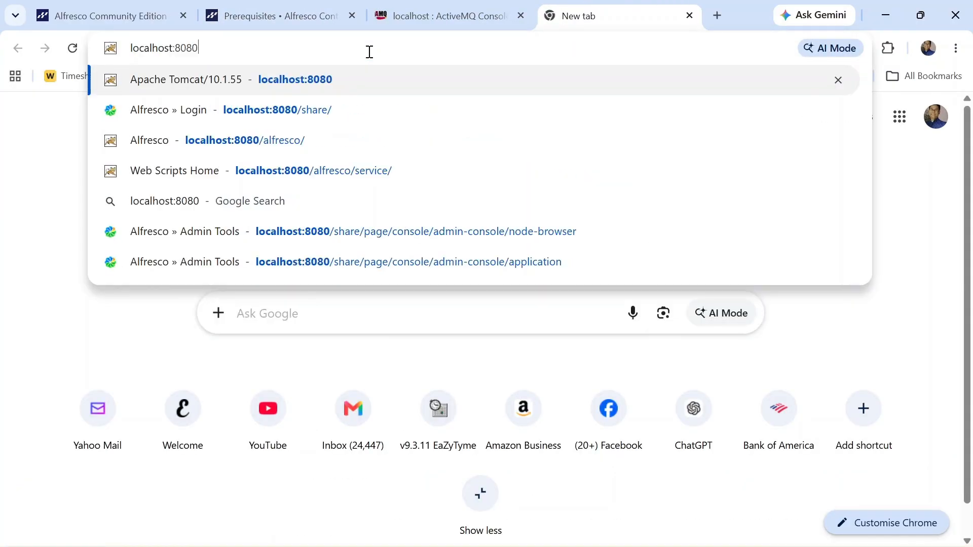
text(/al)
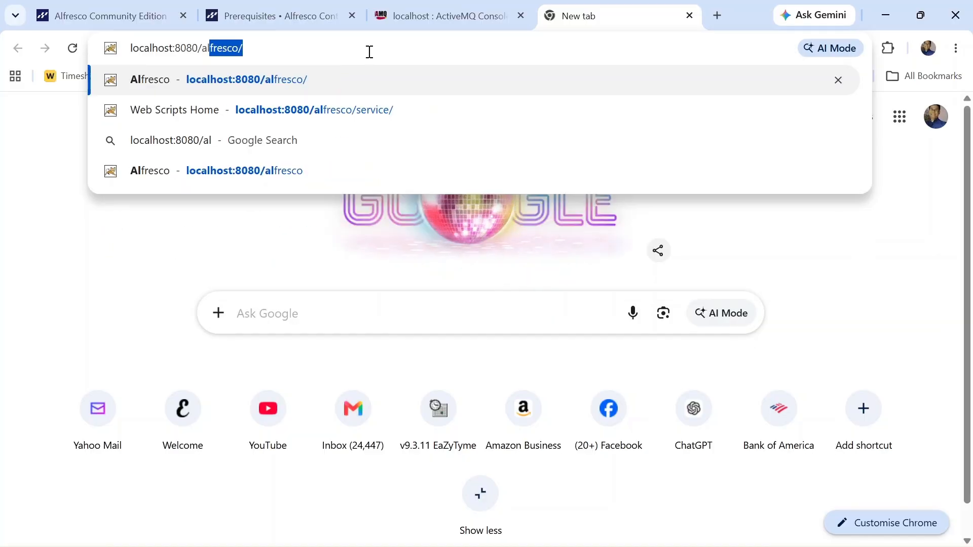
key(Return)
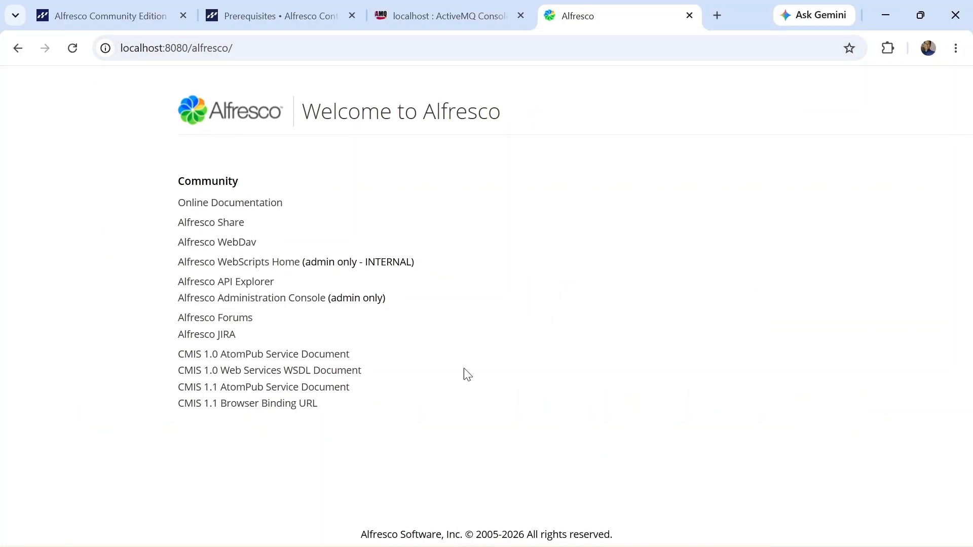
Step: Sign in to the Admin Console with the admin credentials, confirm version 26.1.0, then go to Node Browser
click(277, 305)
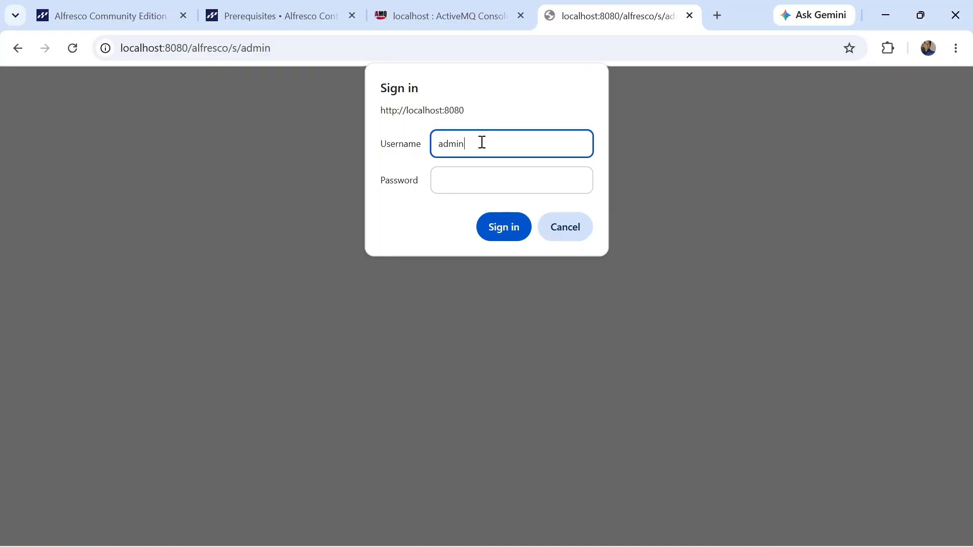
key(Tab)
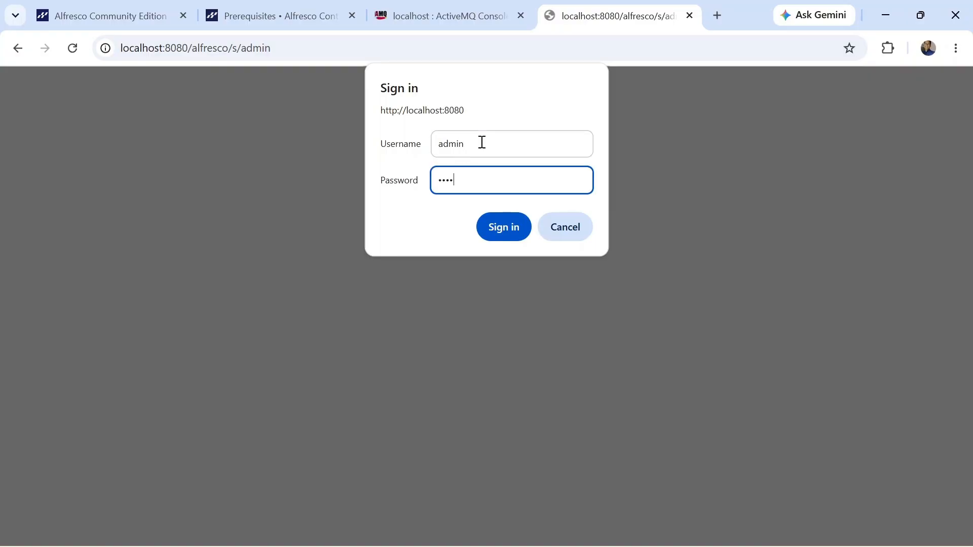
text(admin)
key(Return)
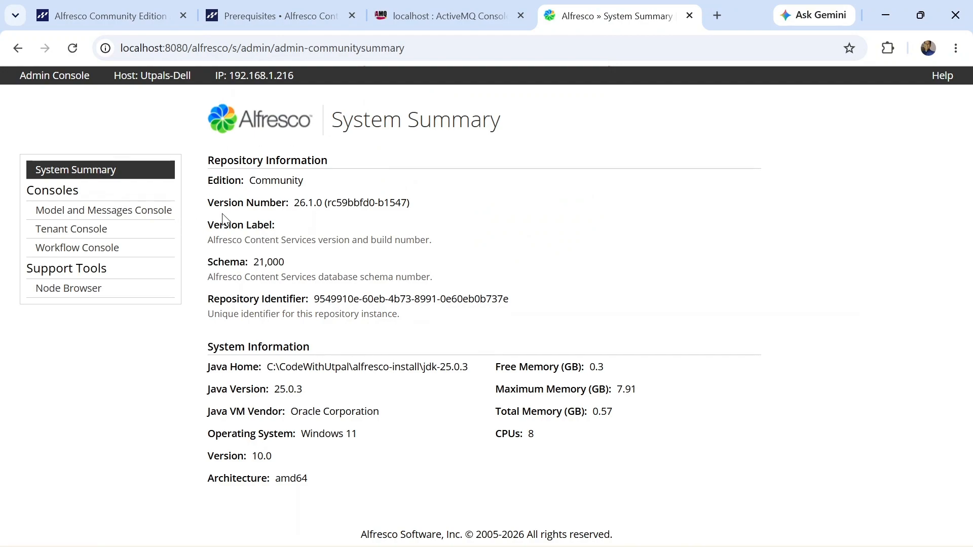
drag(220, 203, 381, 203)
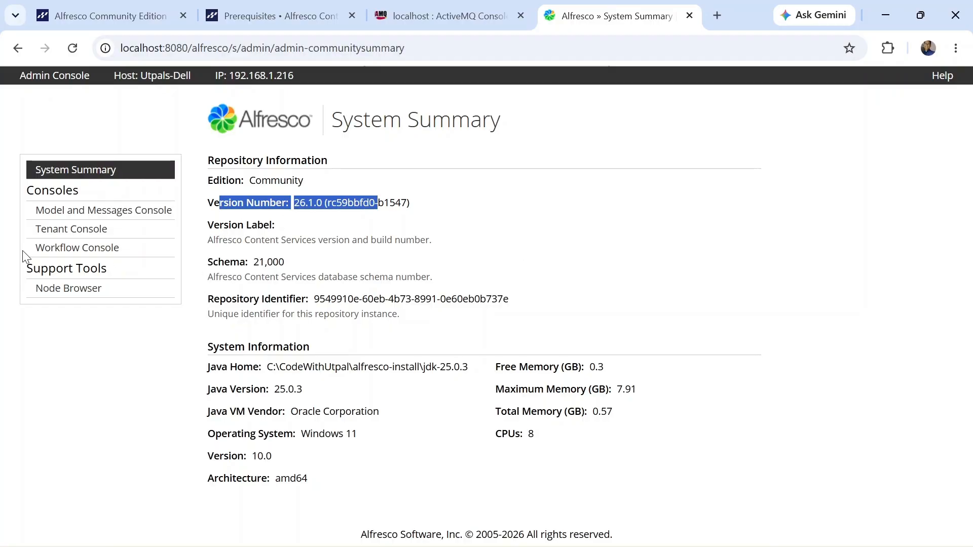
click(69, 293)
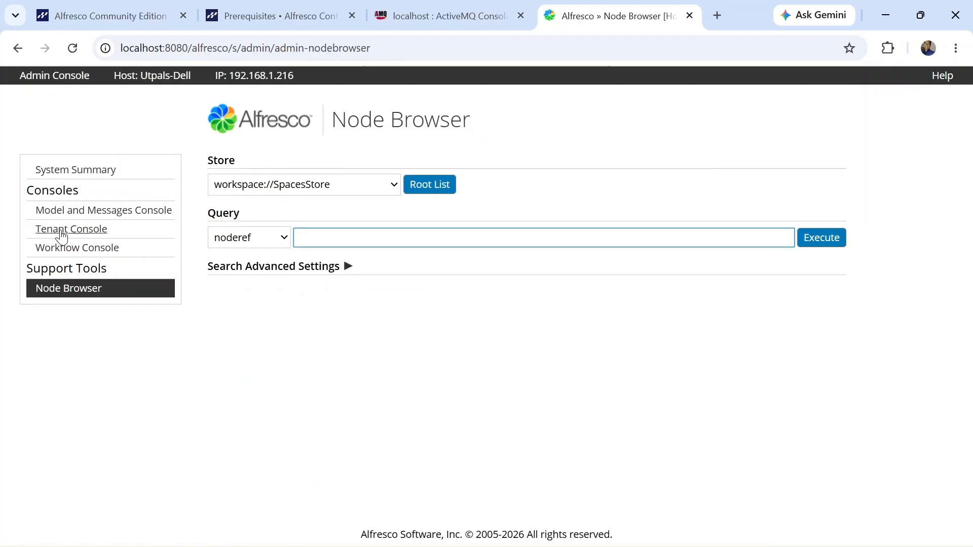
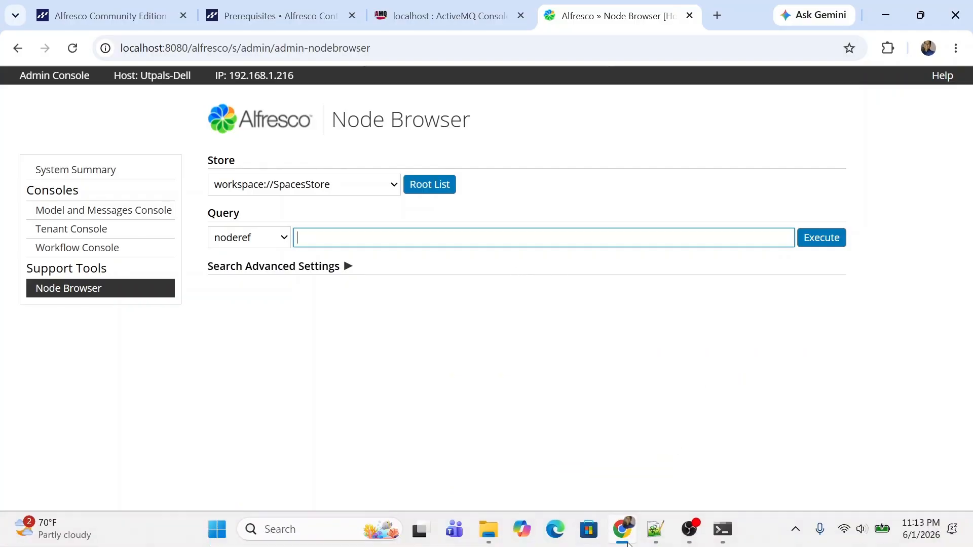
Step: Stop the running Tomcat server with Ctrl+C in its console window
mouse_move(637, 542)
click(470, 368)
mouse_move(722, 533)
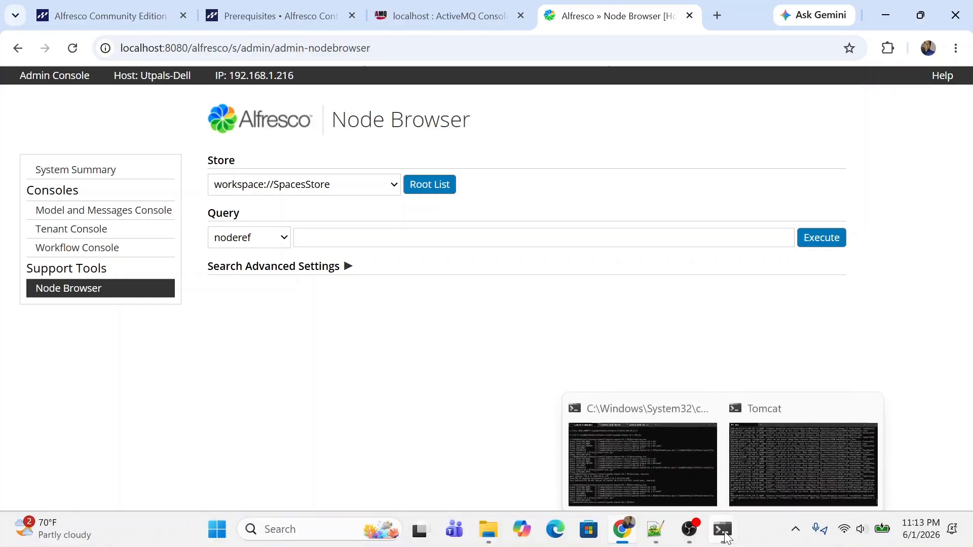
click(758, 460)
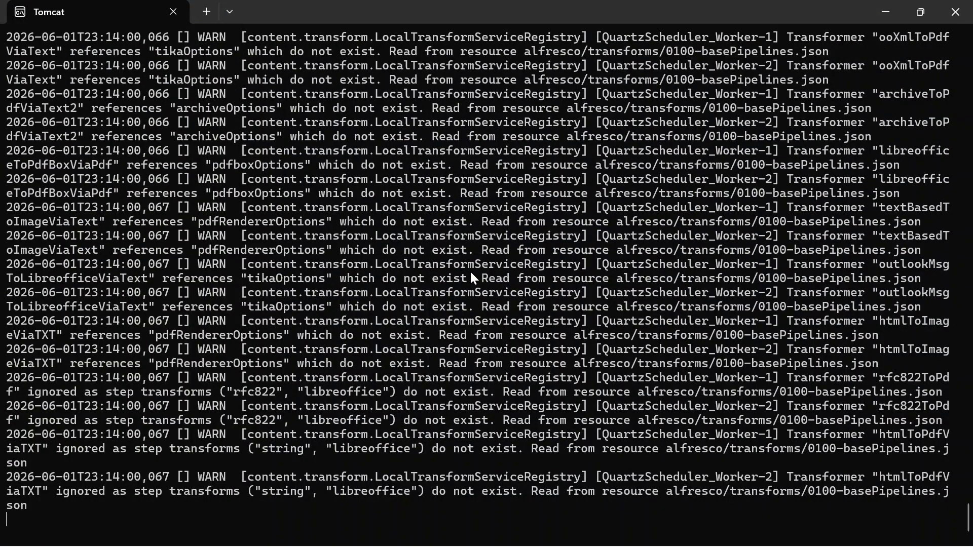
key(ctrl+c)
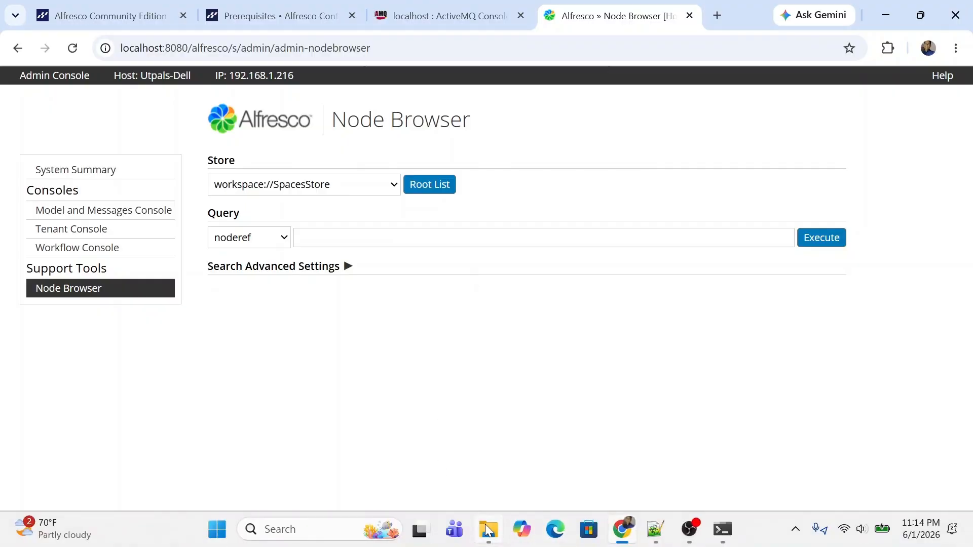
Step: Copy share.war from ACS-26.1.0\web-server\webapps into the apache-tomcat-10.1.55\webapps folder
click(489, 532)
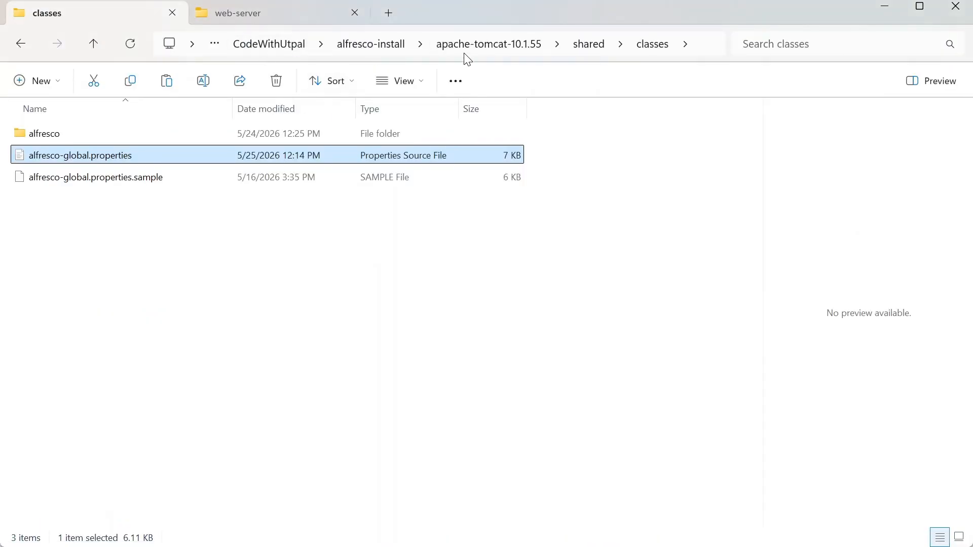
click(218, 14)
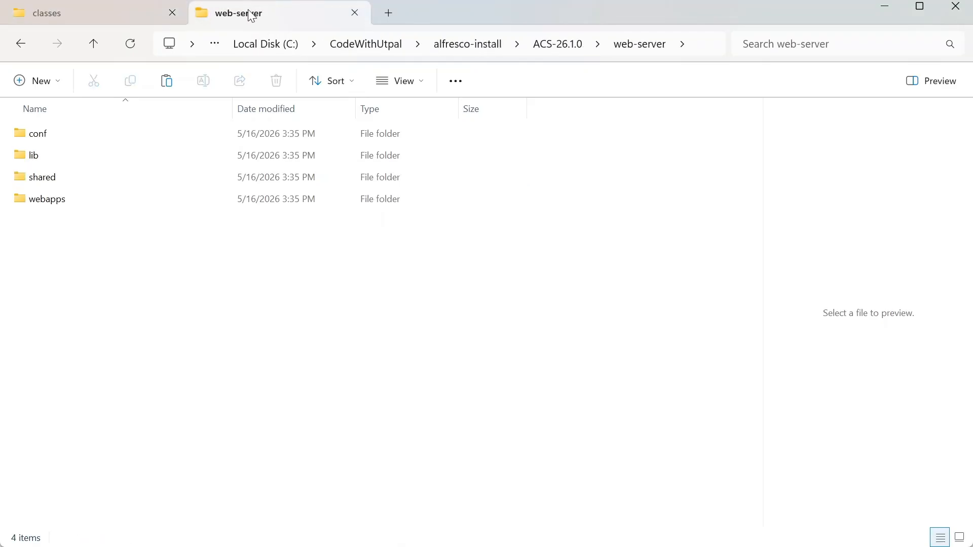
double_click(47, 205)
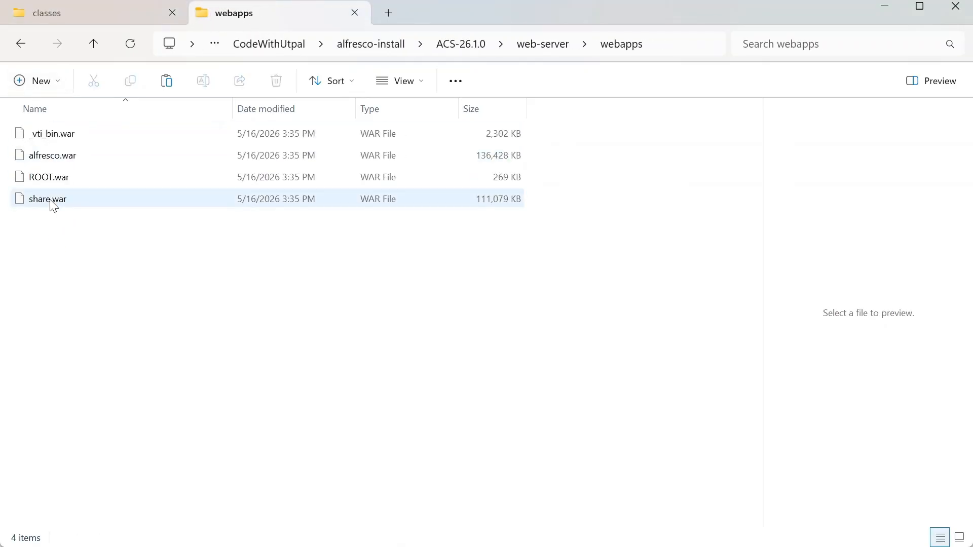
click(51, 202)
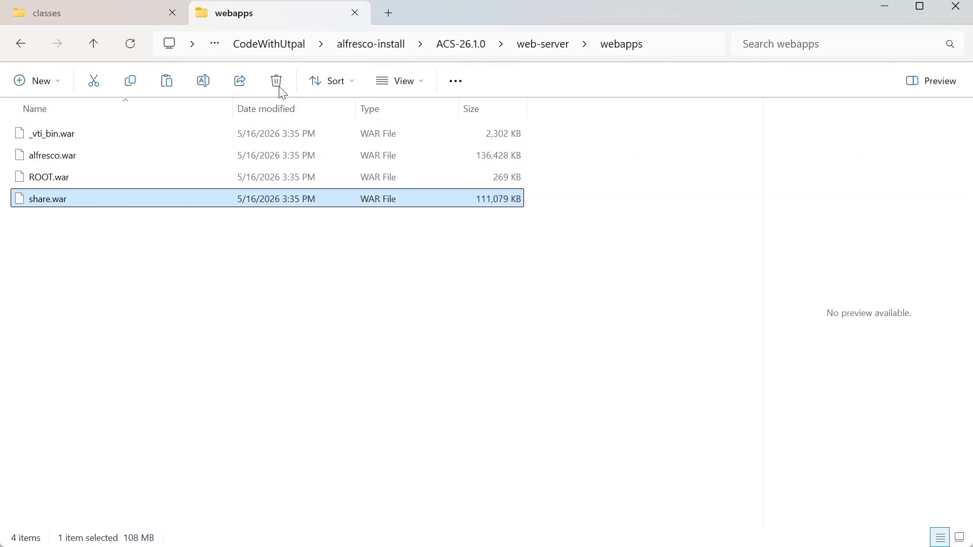
click(65, 23)
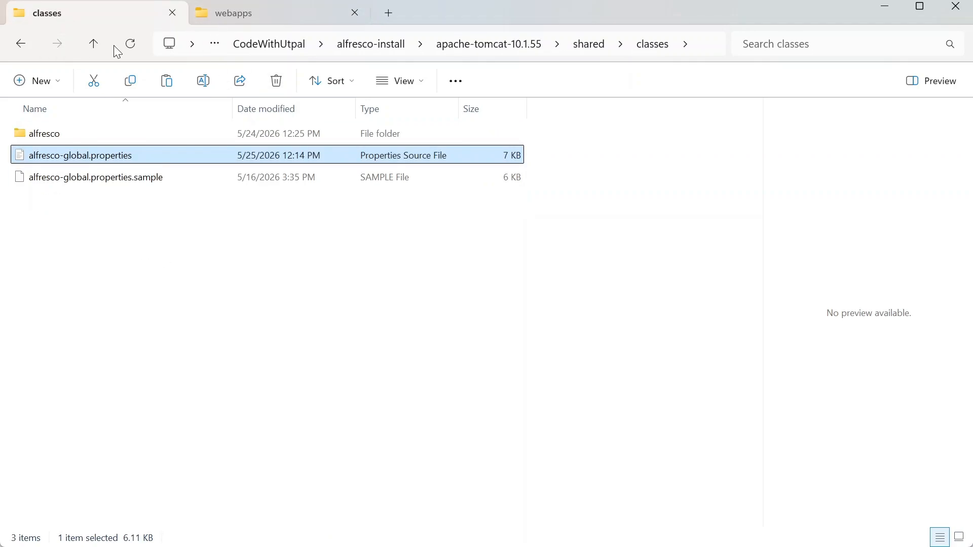
click(479, 46)
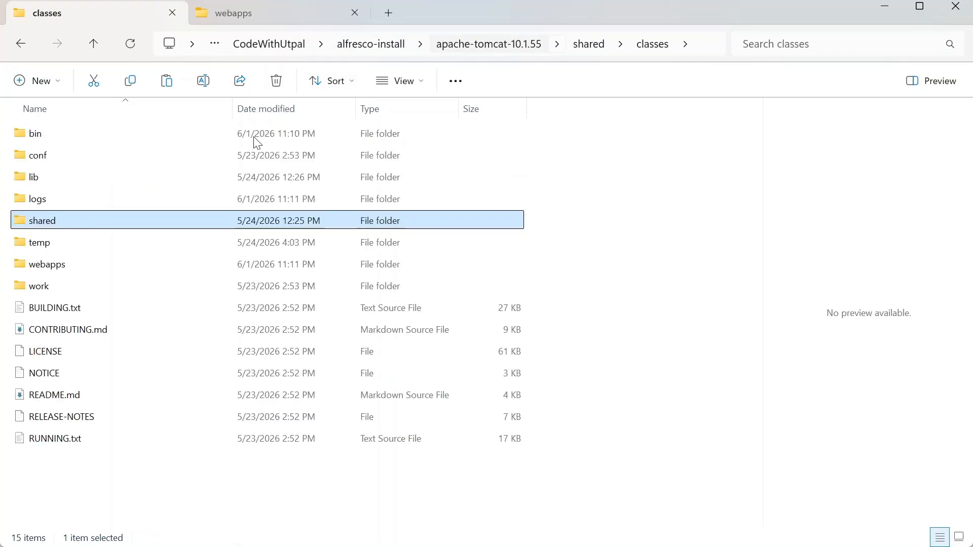
double_click(60, 264)
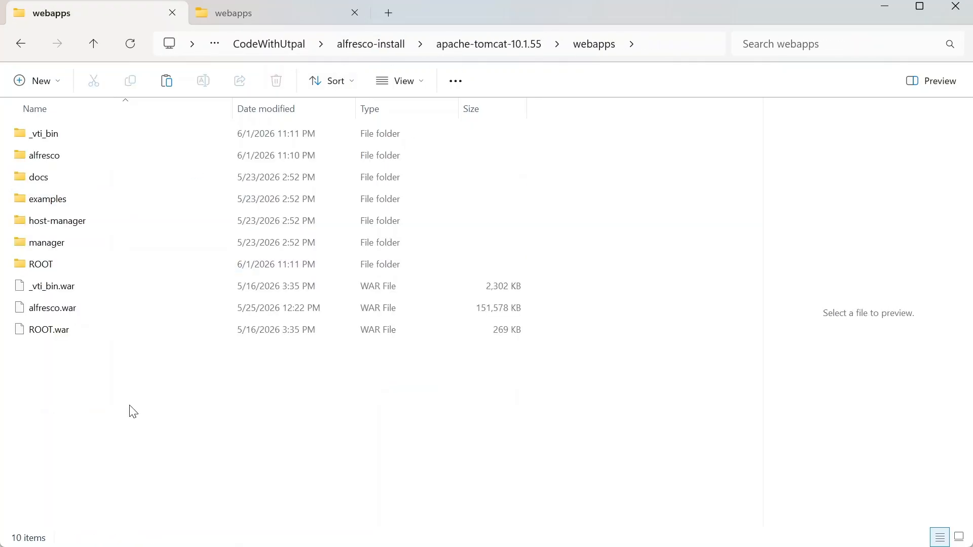
key(ctrl+v)
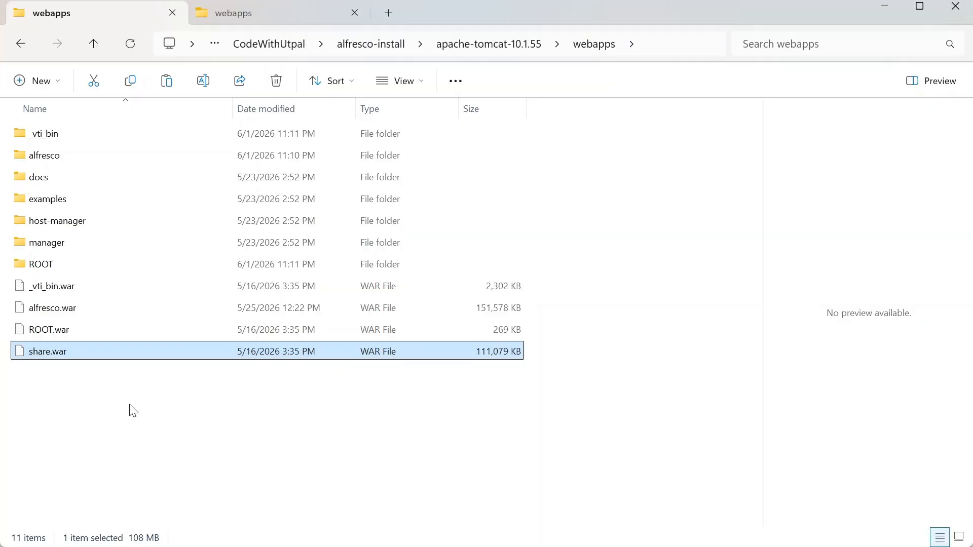
Step: Rerun startup.bat and wait until Tomcat reports server startup in 123296 milliseconds
click(723, 535)
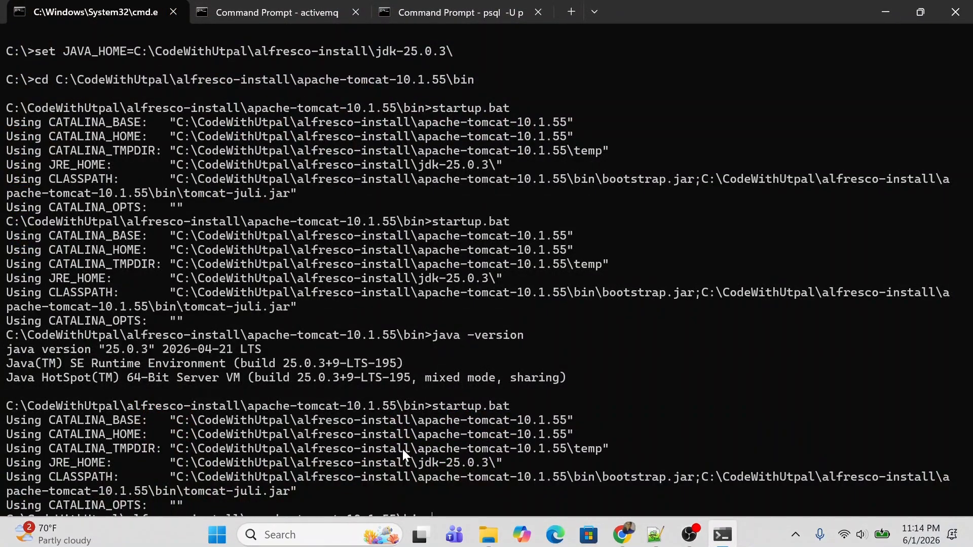
key(Up)
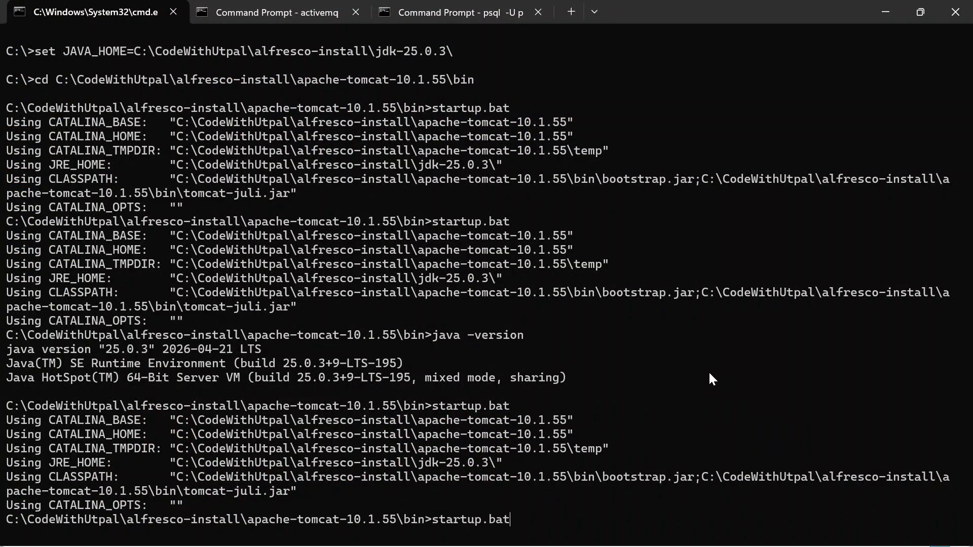
key(Return)
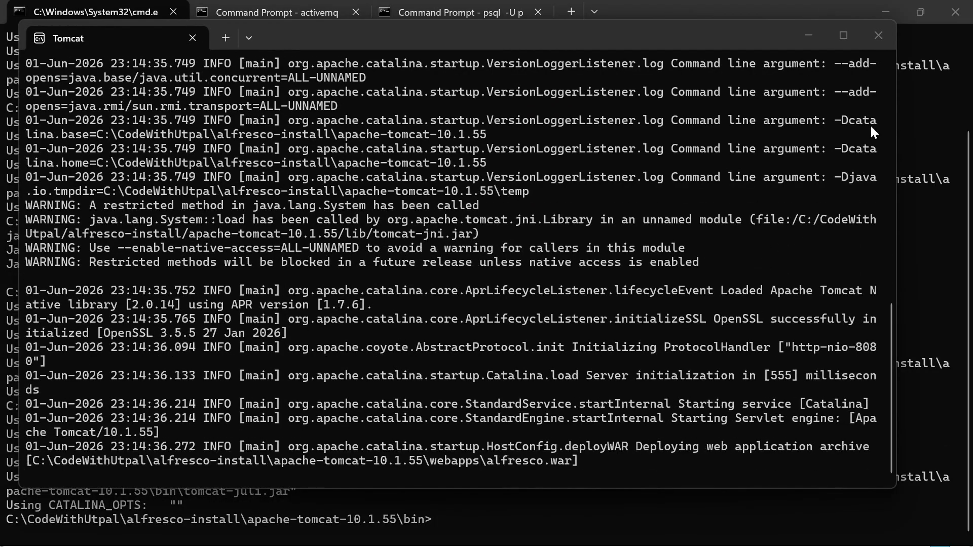
click(843, 35)
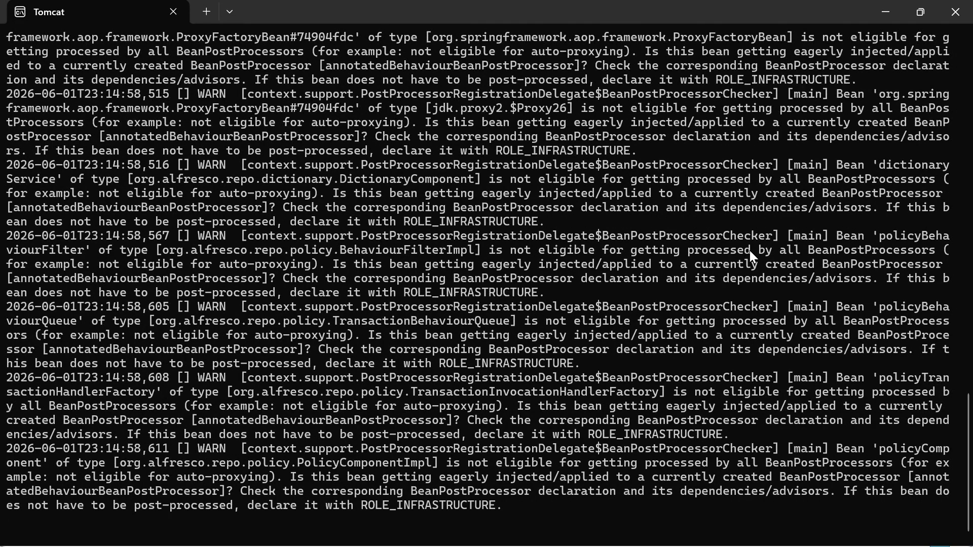
drag(397, 491, 589, 488)
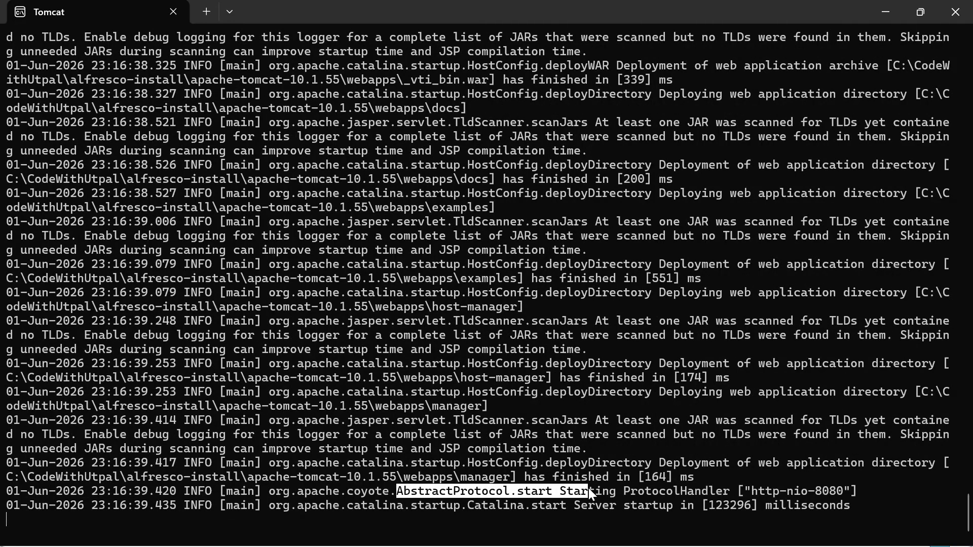
click(620, 495)
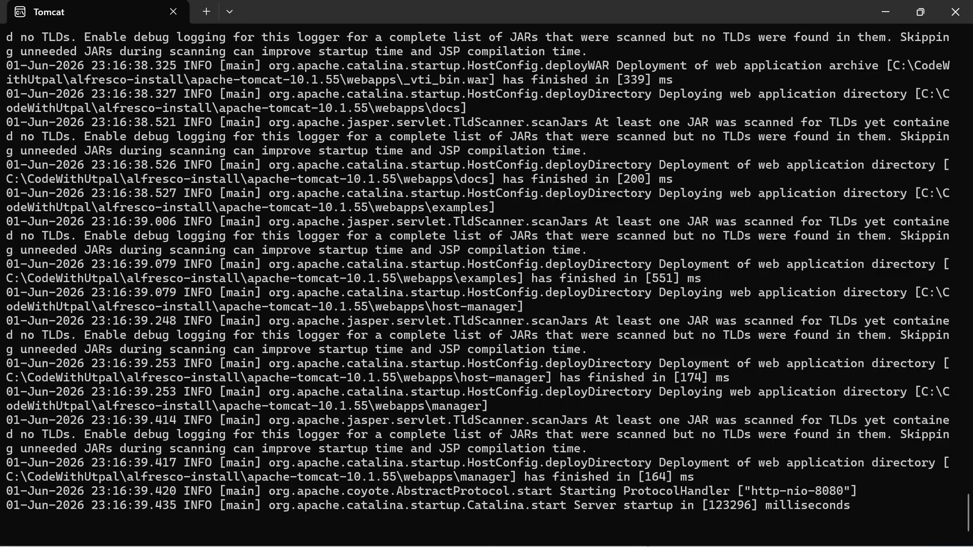
Step: Reload the Alfresco Node Browser page and open a new Chrome tab
click(622, 534)
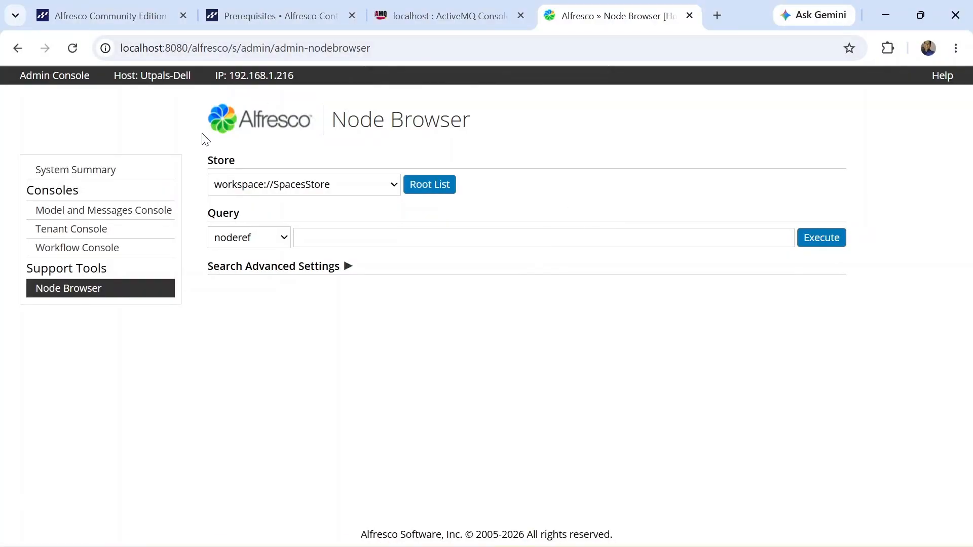
click(73, 48)
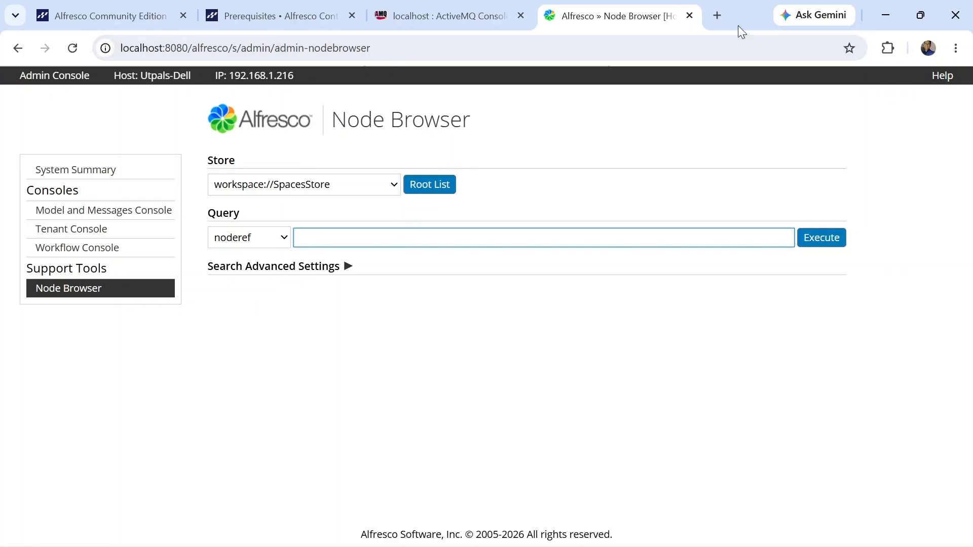
click(718, 16)
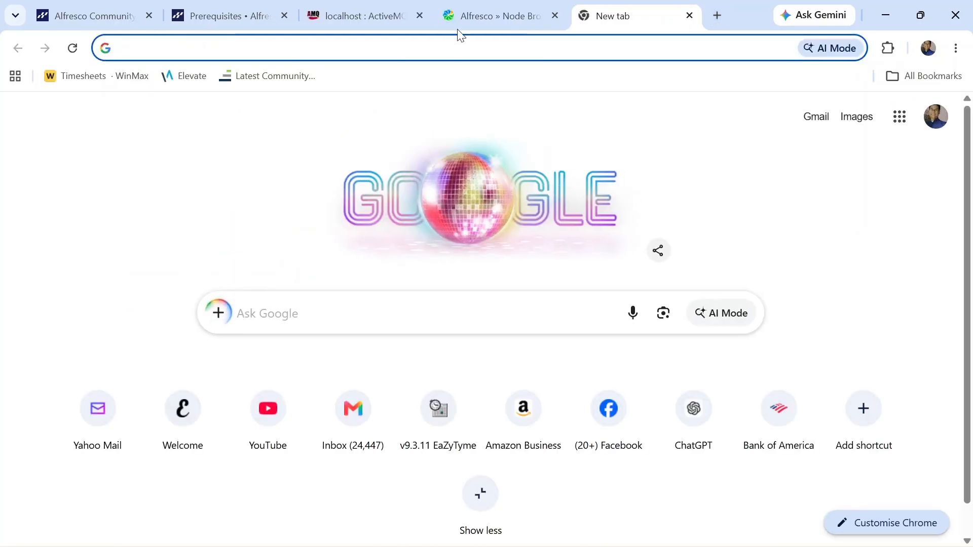
click(481, 15)
click(619, 15)
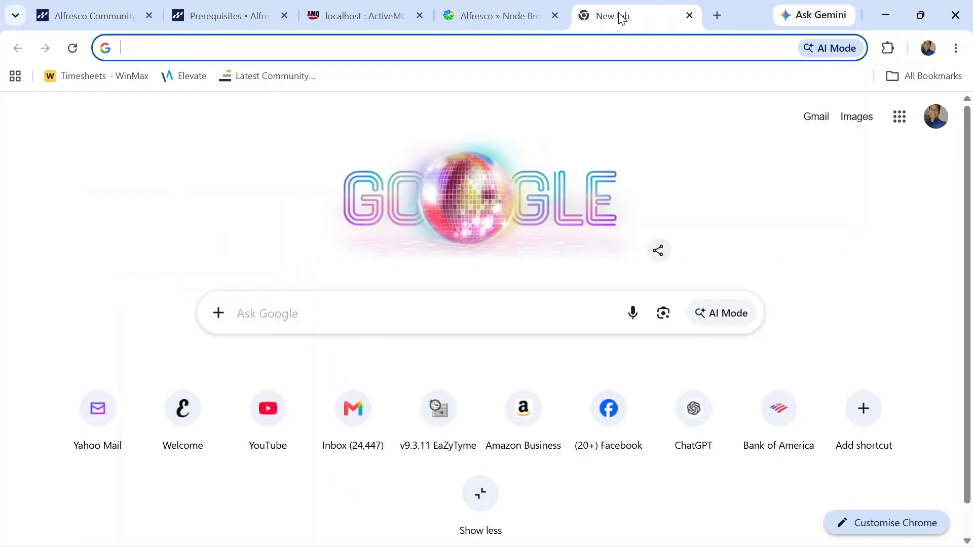
Step: Load localhost:8080/share in the new tab
click(352, 51)
text(localhost:8080/alfresco/)
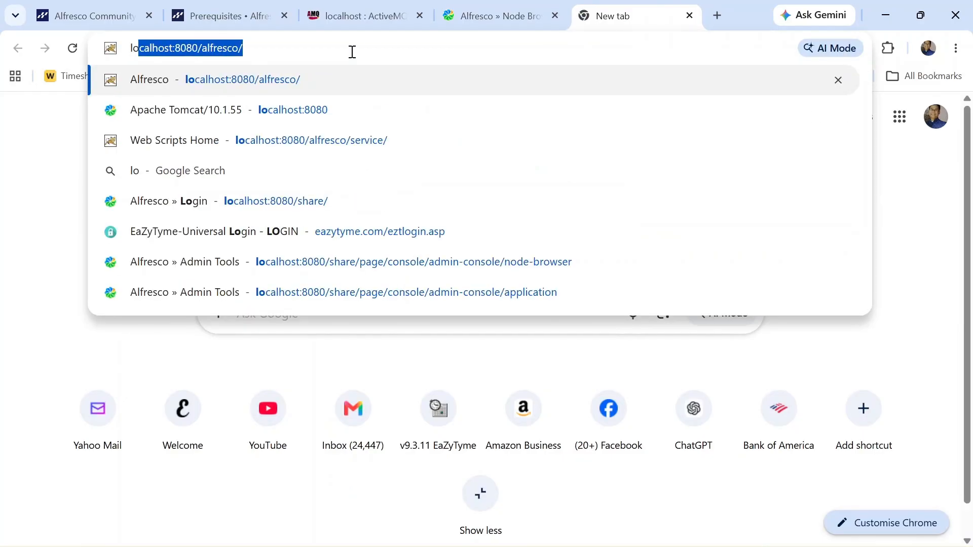
key(End)
key(BackSpace)
key(BackSpace)
key(BackSpace)
key(BackSpace)
key(BackSpace)
key(BackSpace)
key(BackSpace)
key(BackSpace)
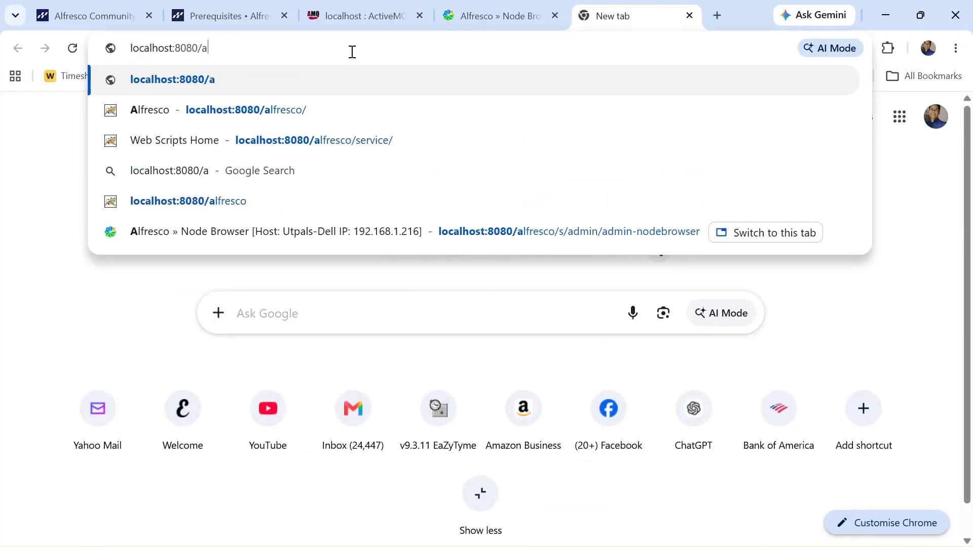
key(BackSpace)
text(sh)
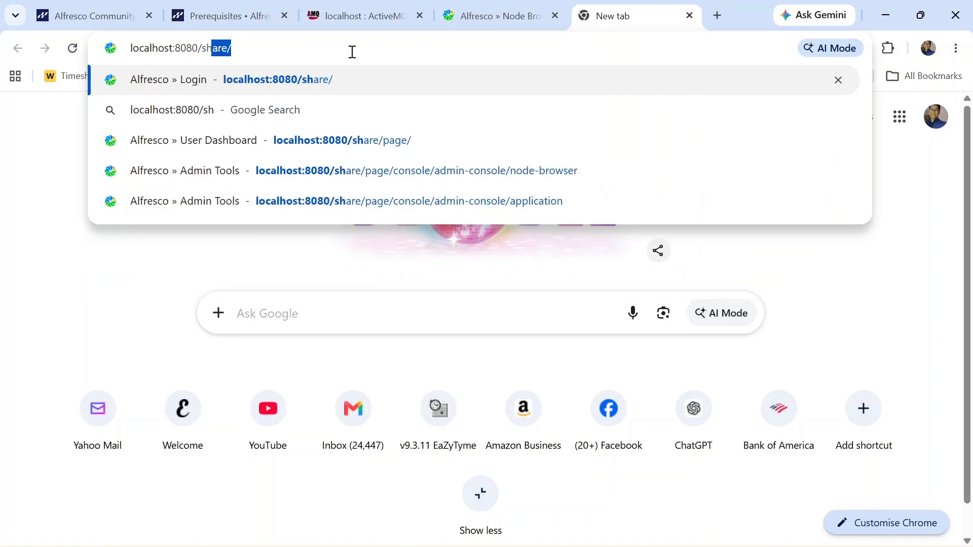
key(Return)
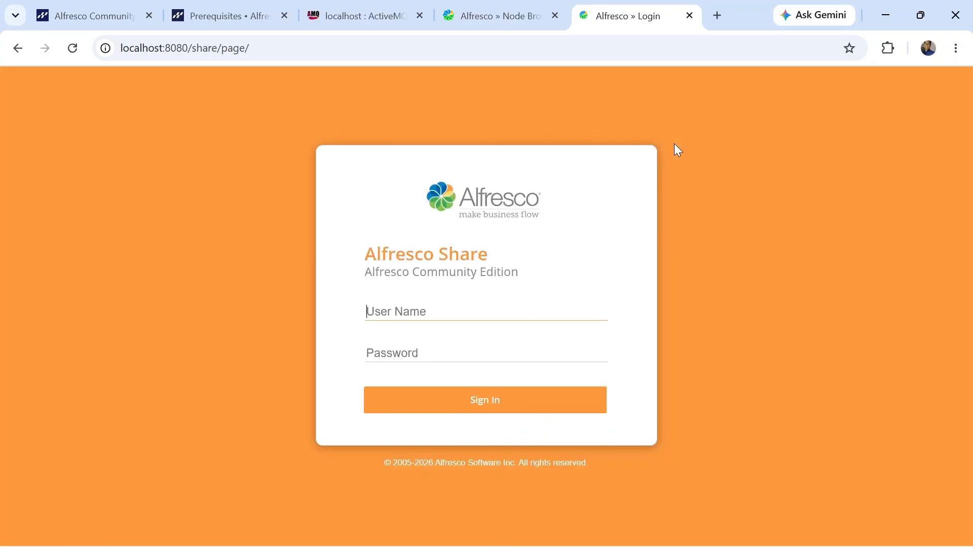
Step: Sign in to Share with the saved admin user name and password, then dismiss Chrome's password breach warning
click(434, 310)
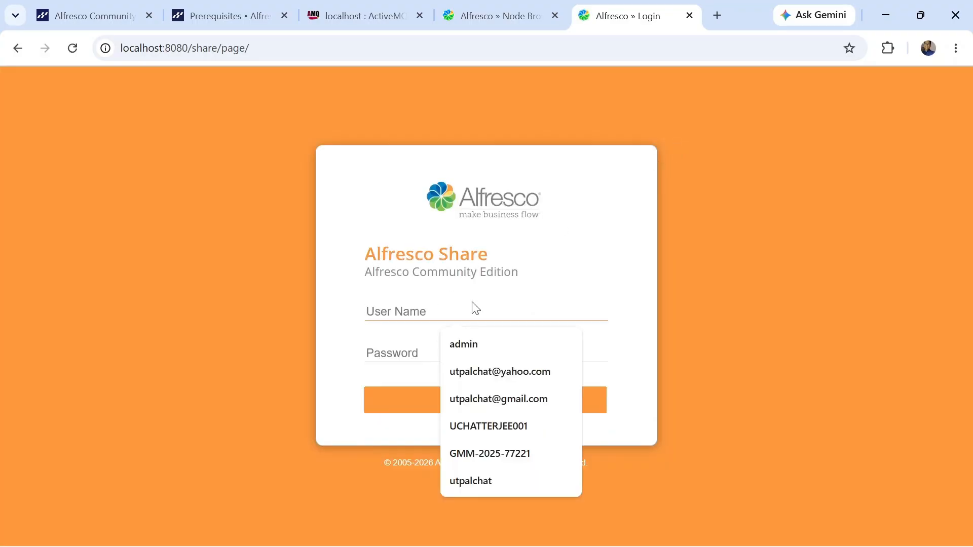
click(472, 344)
click(428, 352)
text(a)
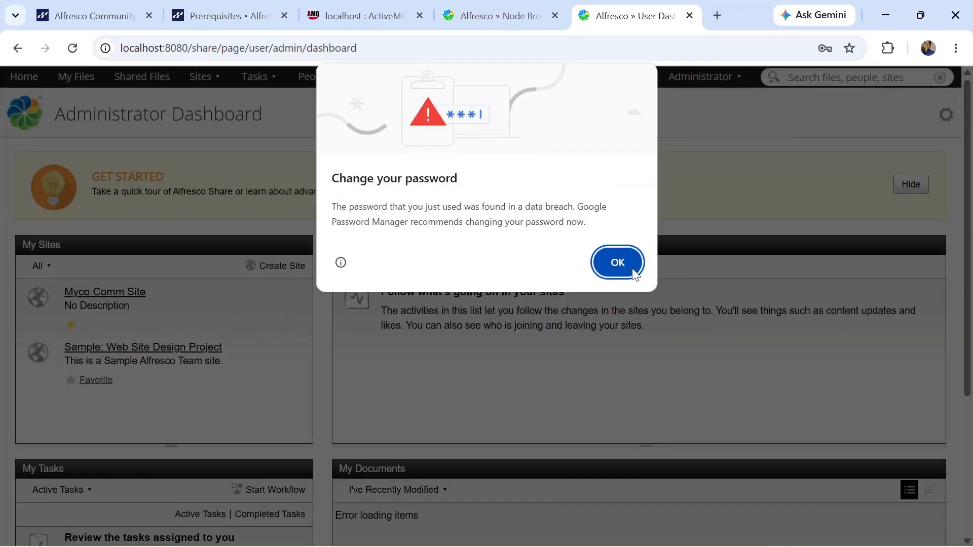
click(622, 266)
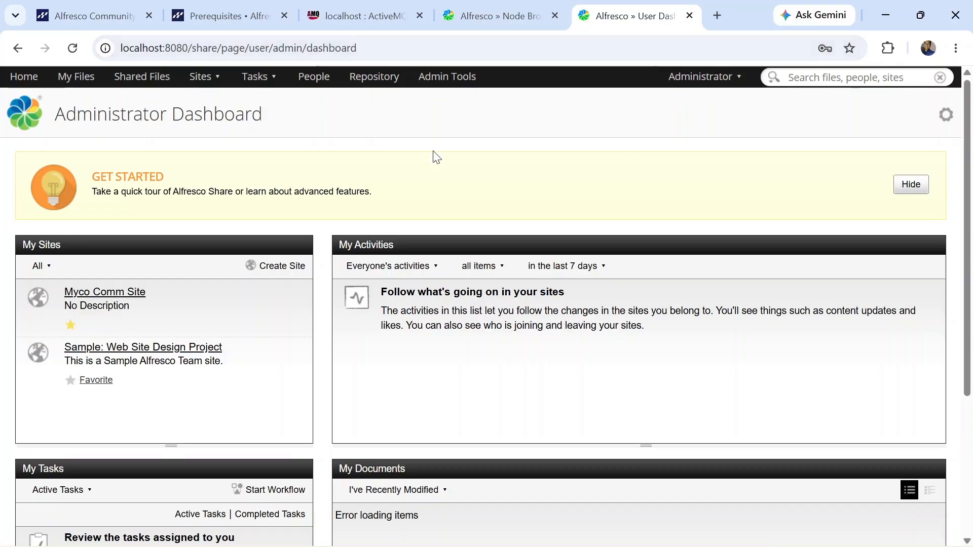
drag(191, 48, 395, 78)
click(638, 126)
scroll(543, 152, down, 5)
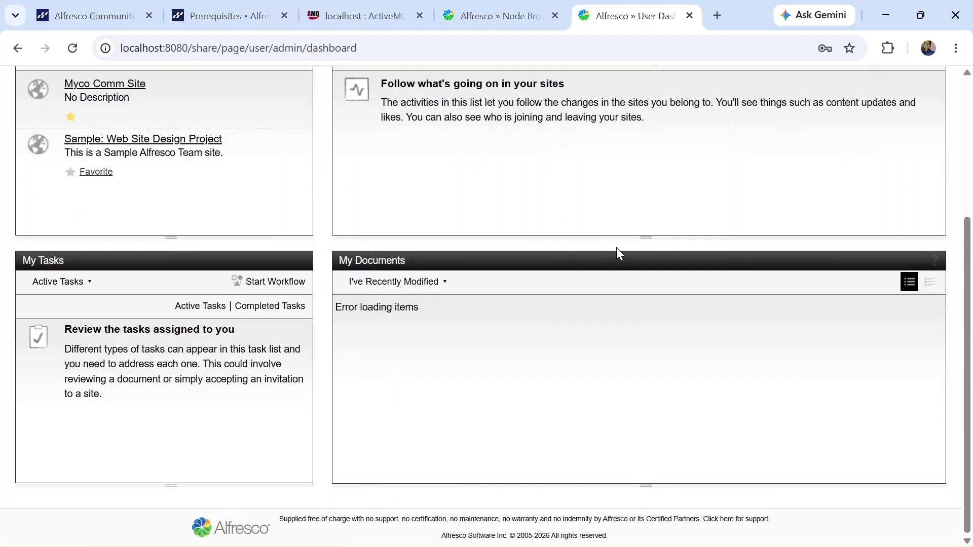
scroll(617, 251, up, 5)
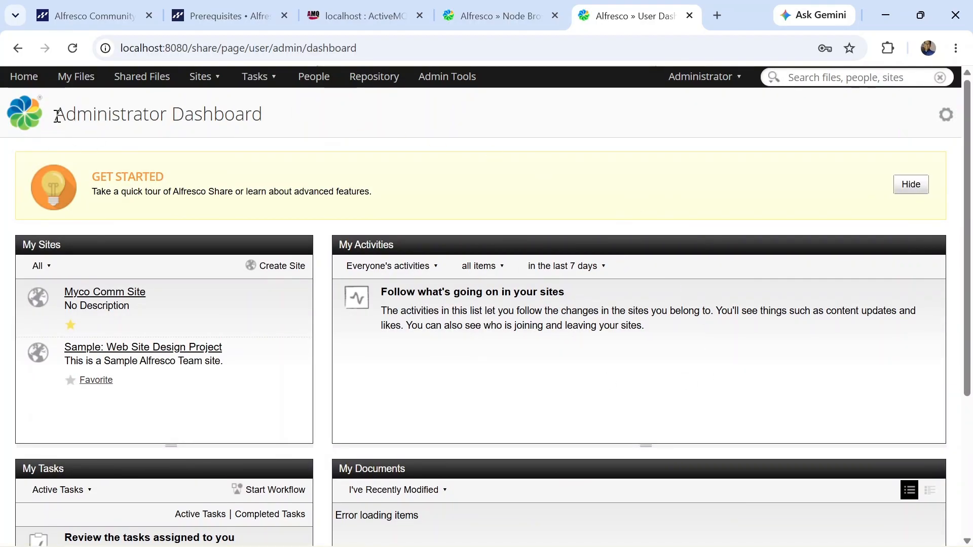
drag(58, 116, 308, 136)
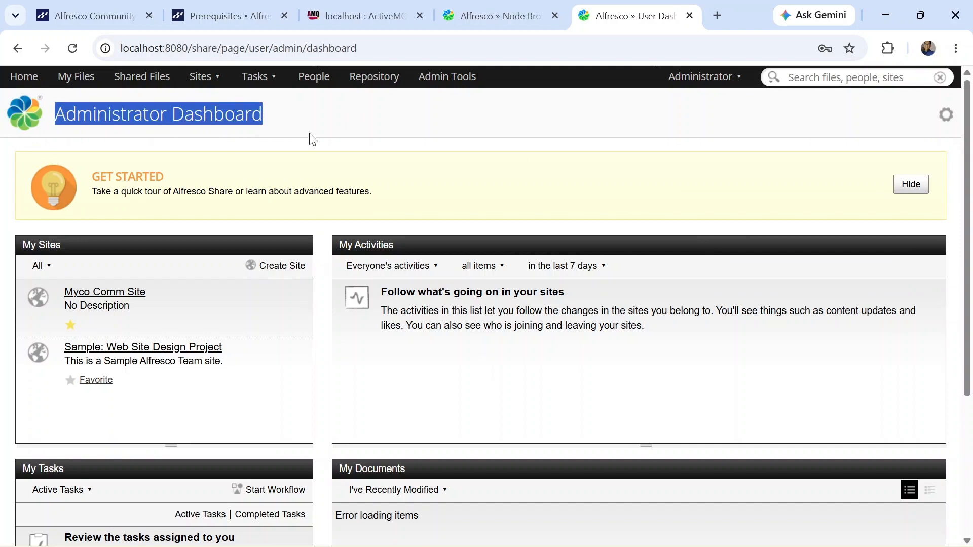
click(530, 117)
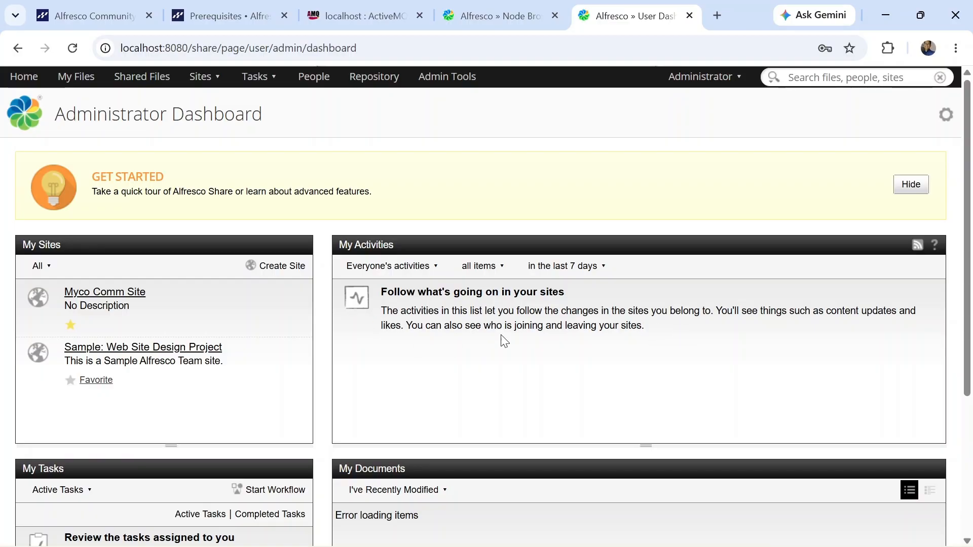
drag(648, 328, 381, 293)
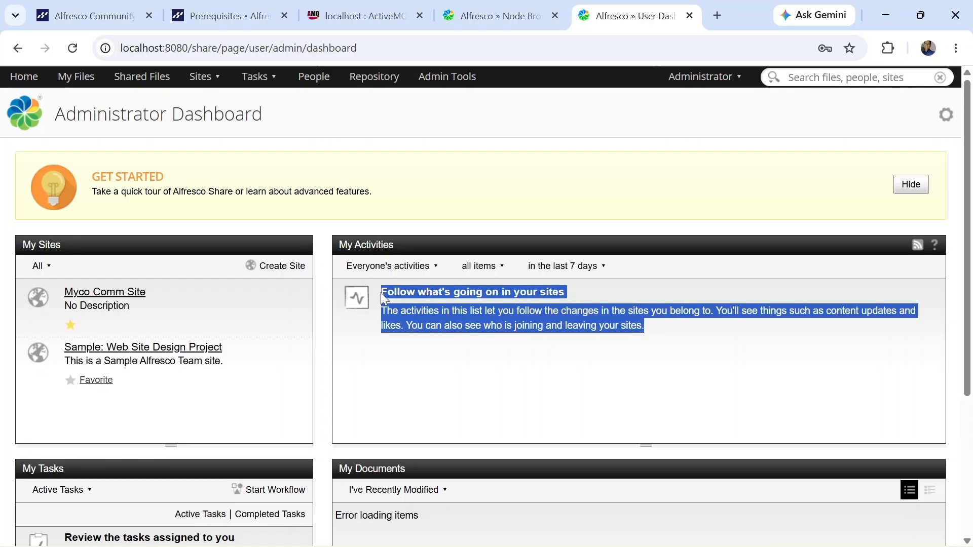
click(661, 294)
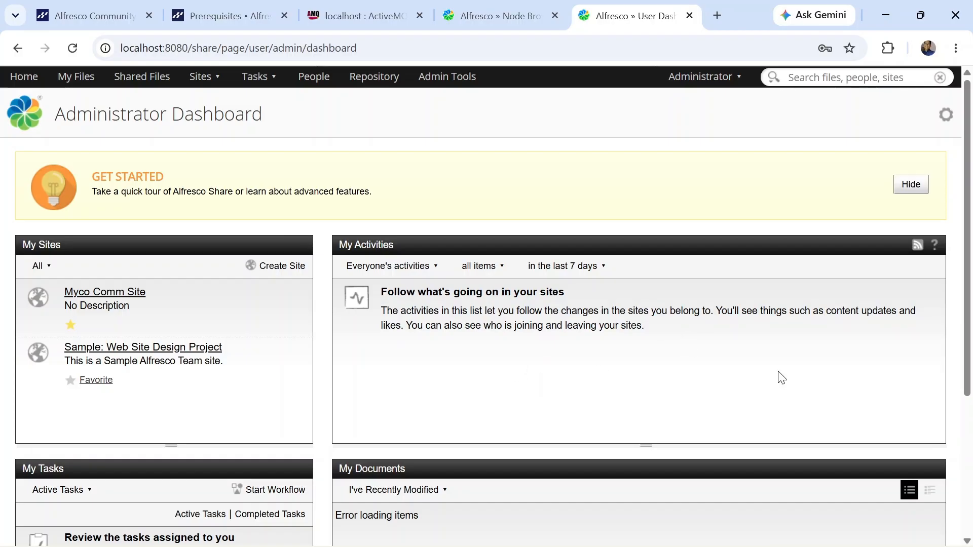
drag(656, 332, 379, 296)
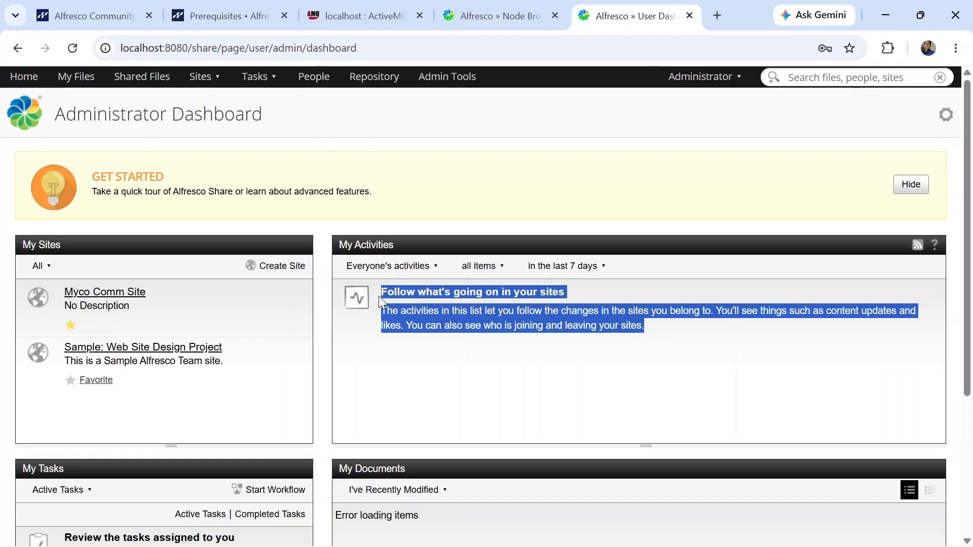
click(651, 299)
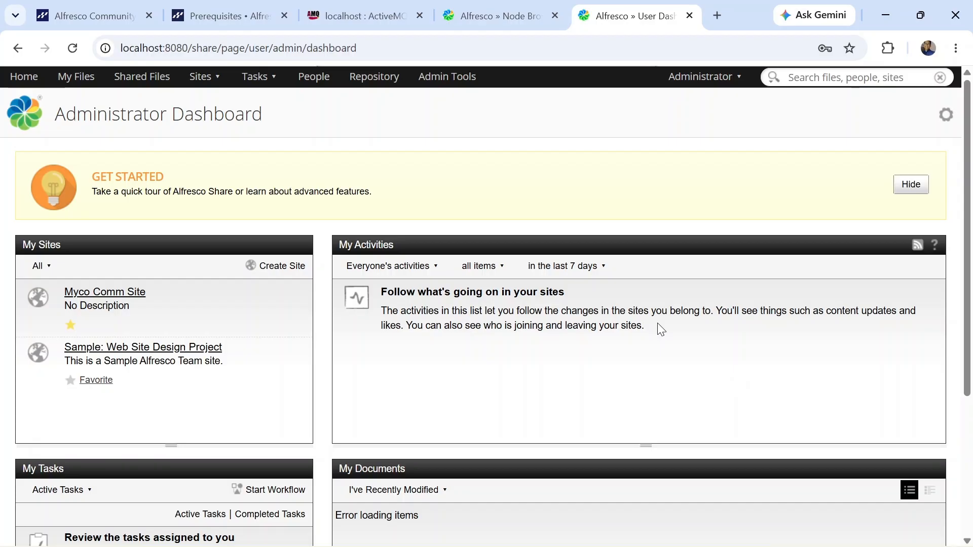
drag(657, 324, 376, 293)
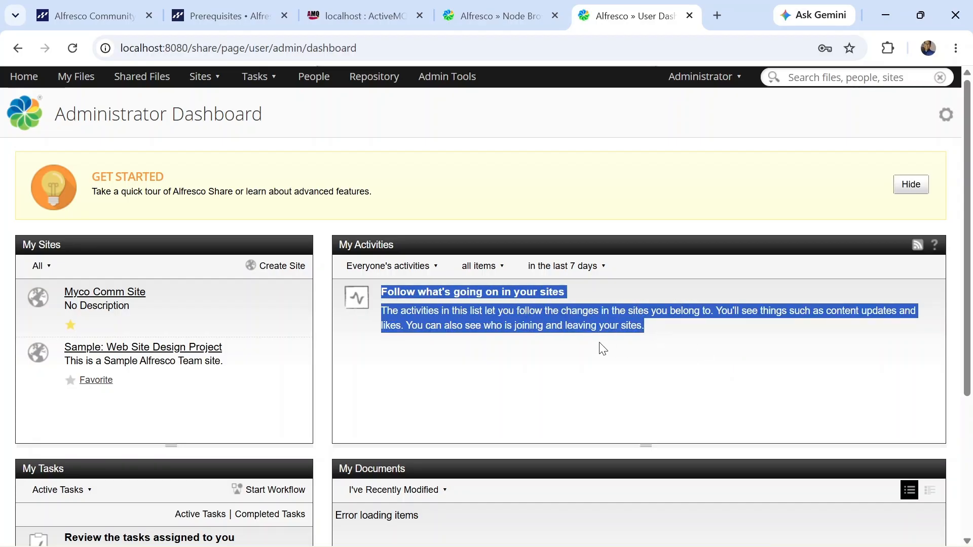
mouse_move(695, 545)
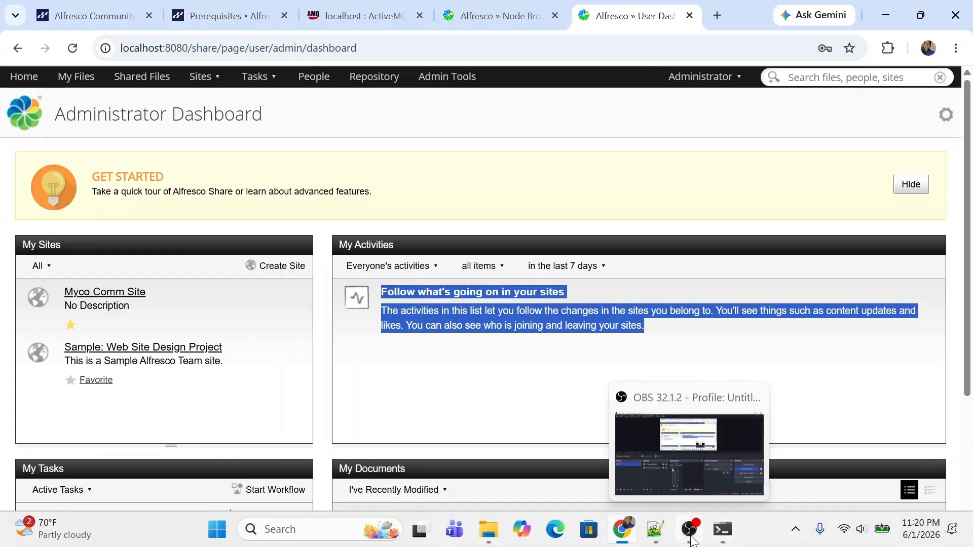
click(716, 393)
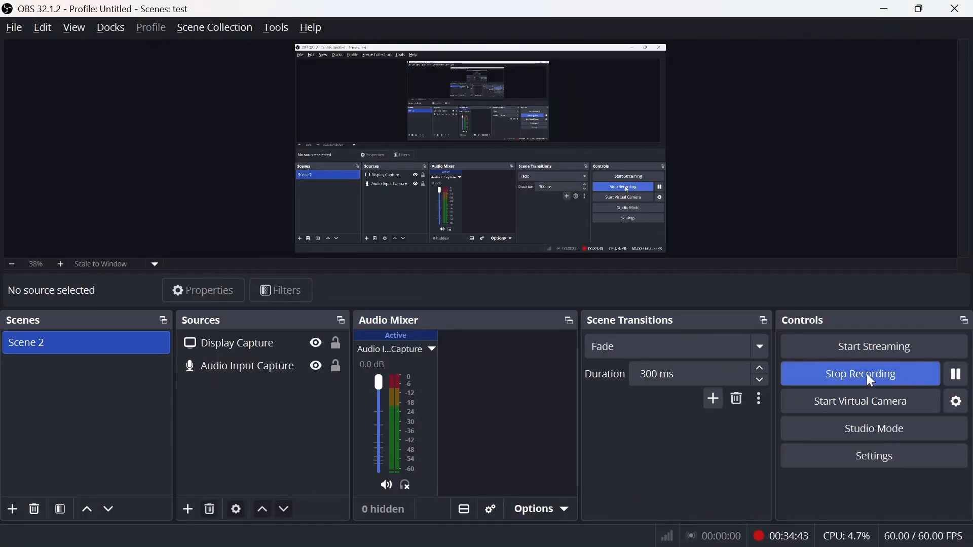